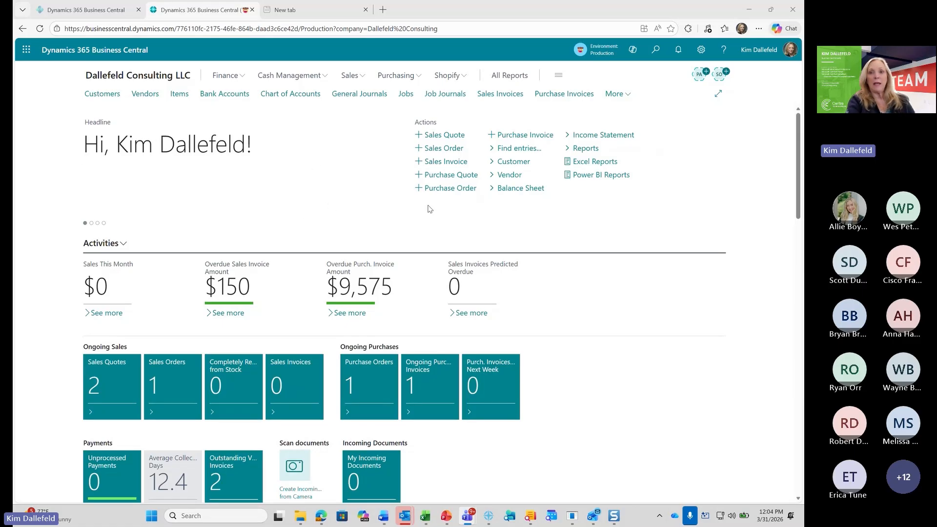
# Switch to the CRONUS sandbox, reopen the Get started checklist, review its items and collapse the banner
pyautogui.click(94, 12)
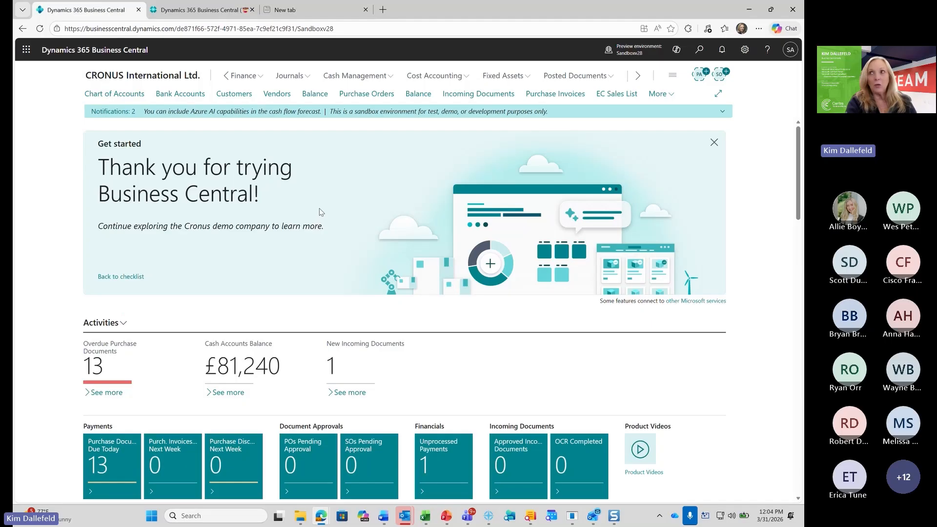
pyautogui.click(123, 277)
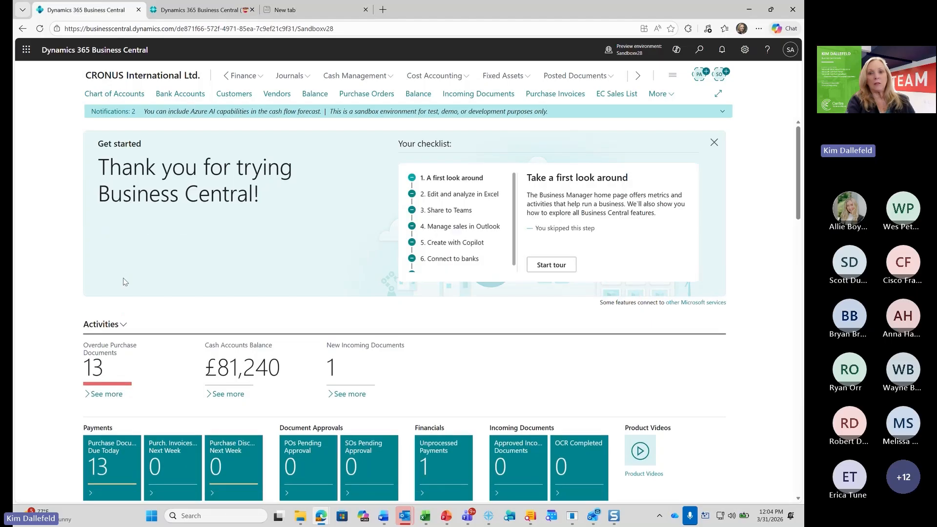
pyautogui.scroll(-2, 634, 249)
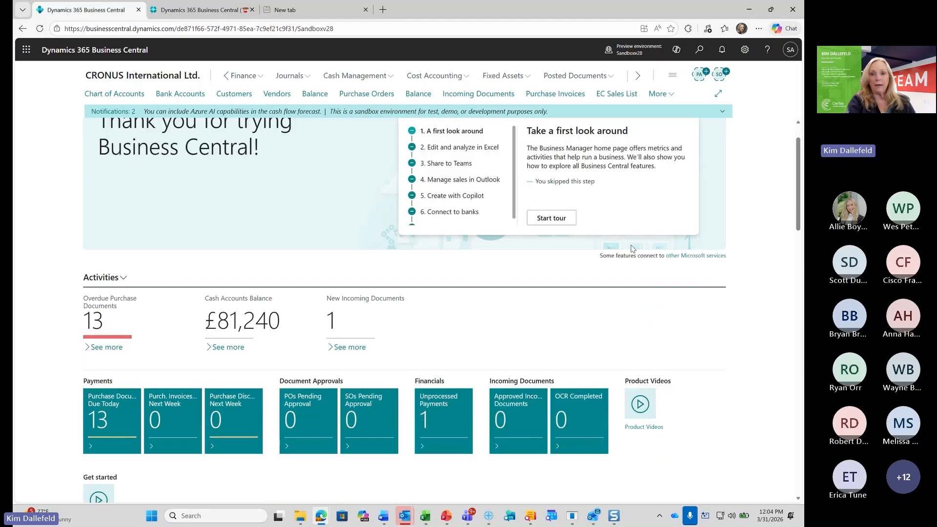
pyautogui.scroll(2, 675, 203)
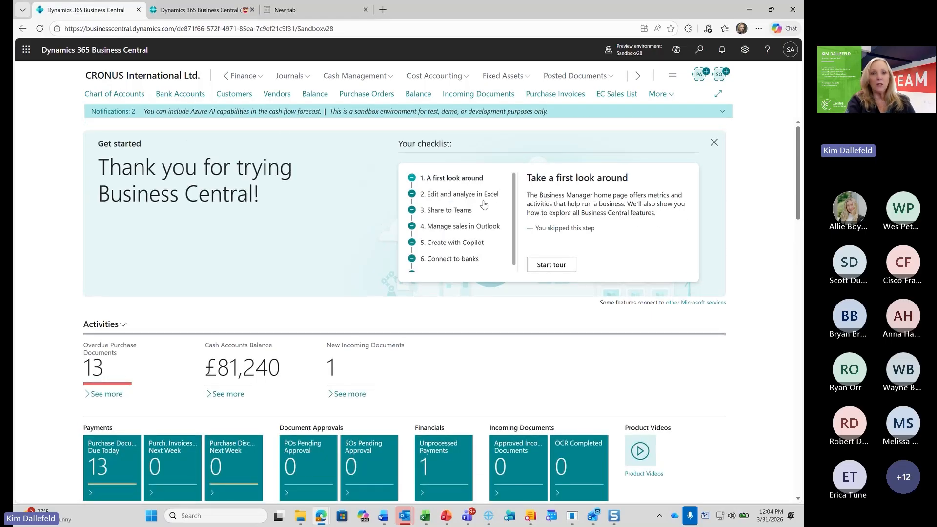
pyautogui.scroll(-1, 513, 198)
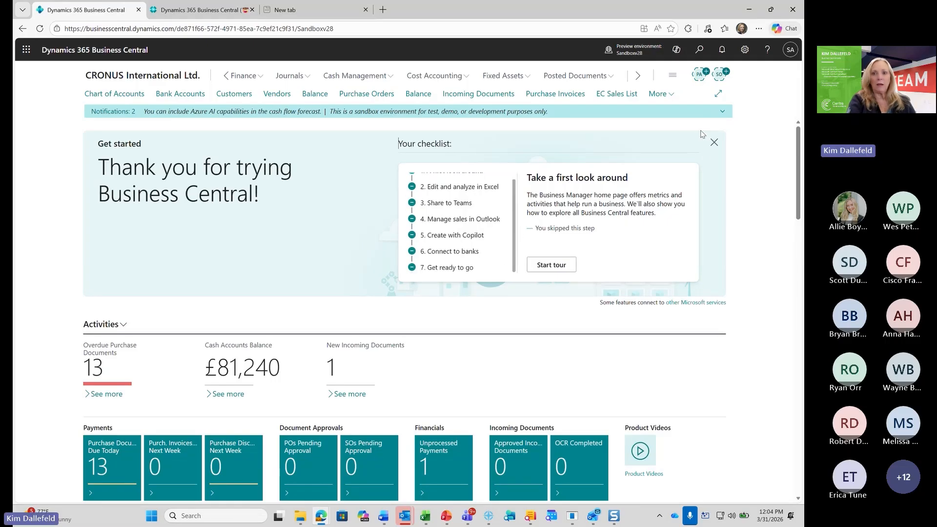
pyautogui.click(713, 143)
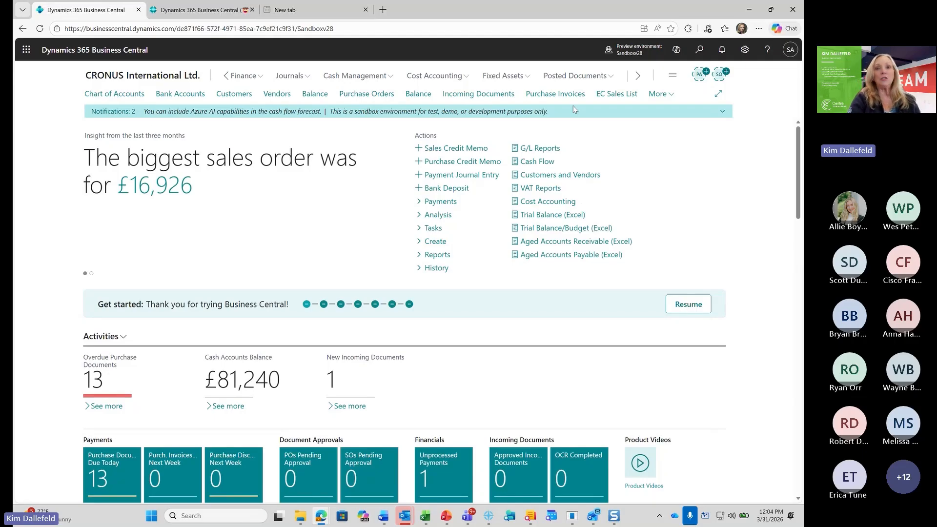
# Expand the notifications and permanently dismiss the Azure AI cash flow forecast and sandbox environment messages
pyautogui.click(723, 113)
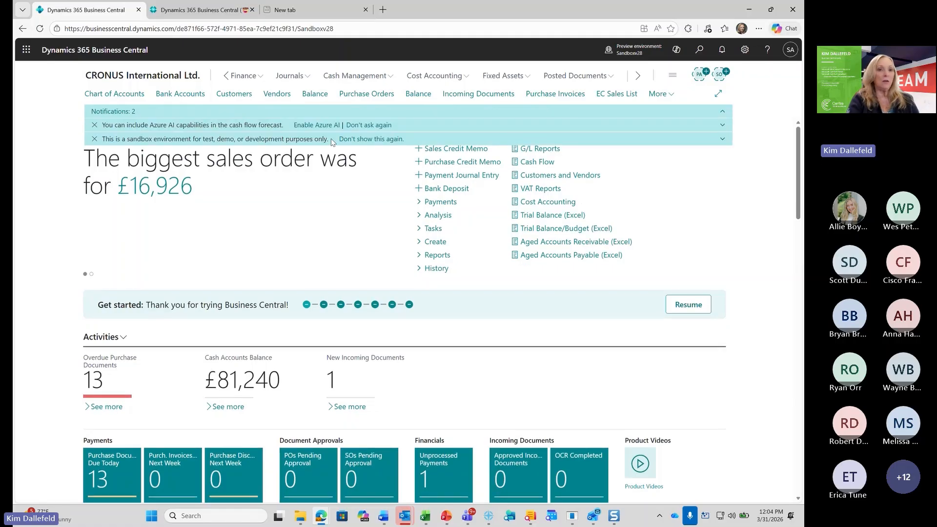
pyautogui.click(368, 127)
pyautogui.click(369, 113)
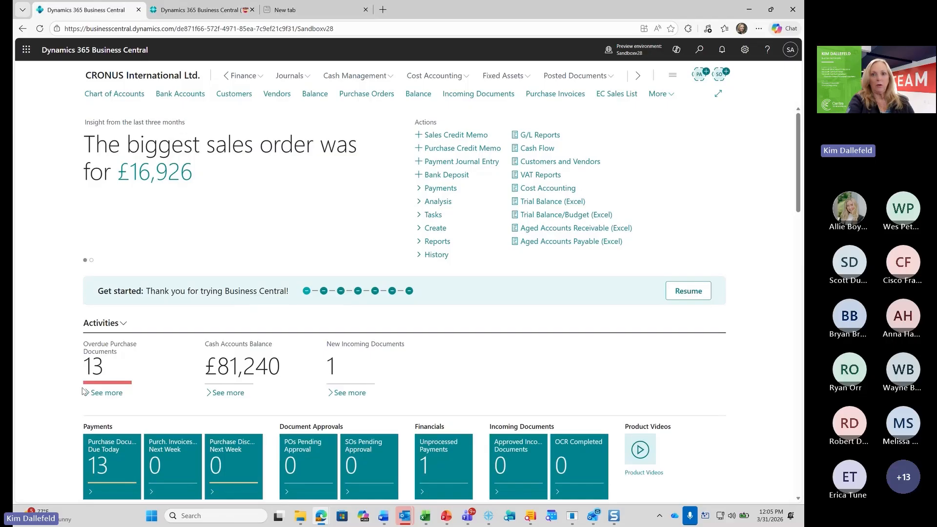
# In the production company, review the available roles from My Settings and close the settings without changing the role
pyautogui.click(167, 13)
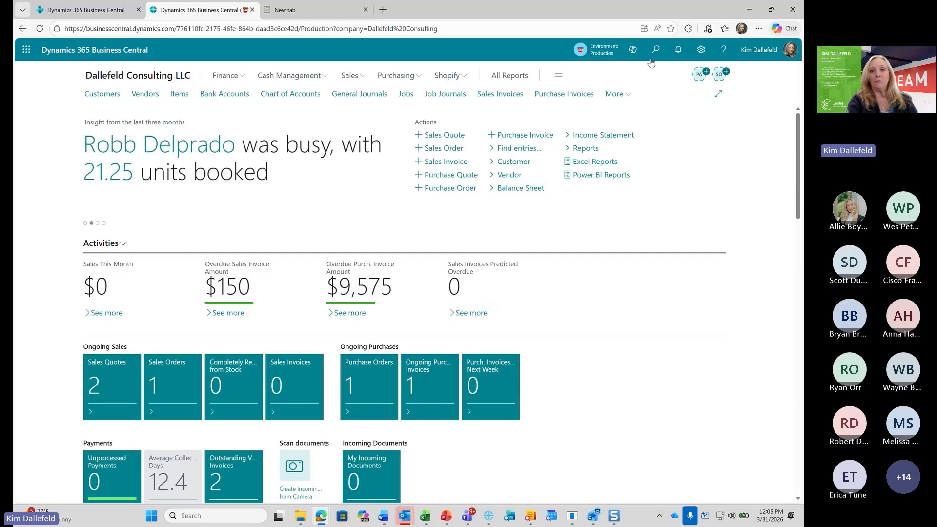
pyautogui.click(701, 50)
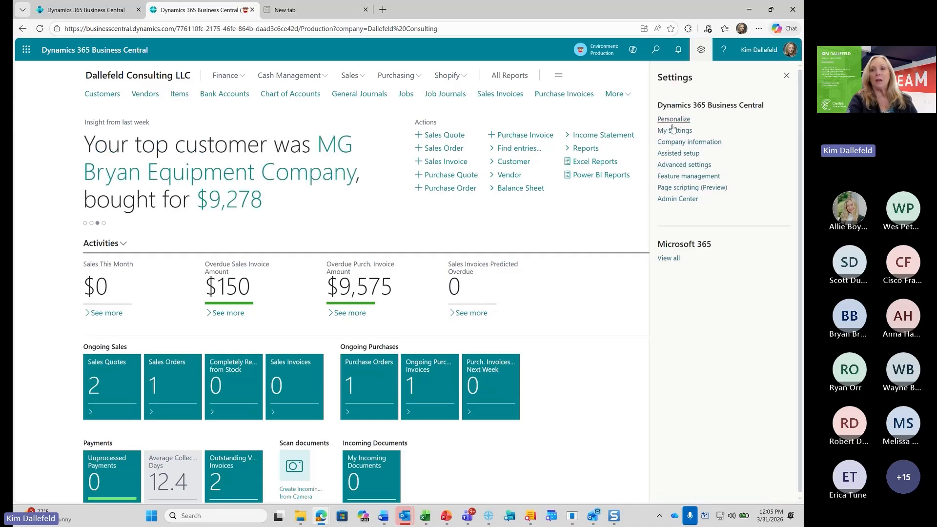
pyautogui.click(680, 131)
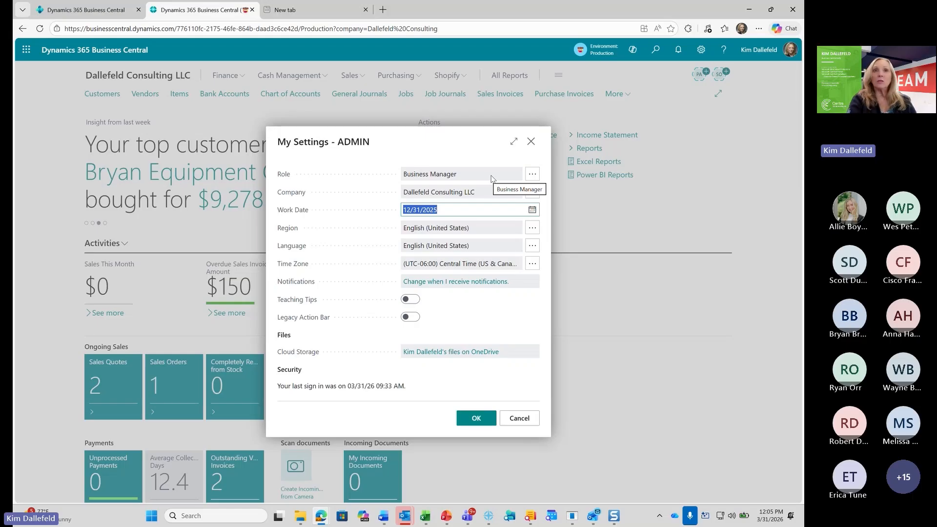
pyautogui.click(534, 177)
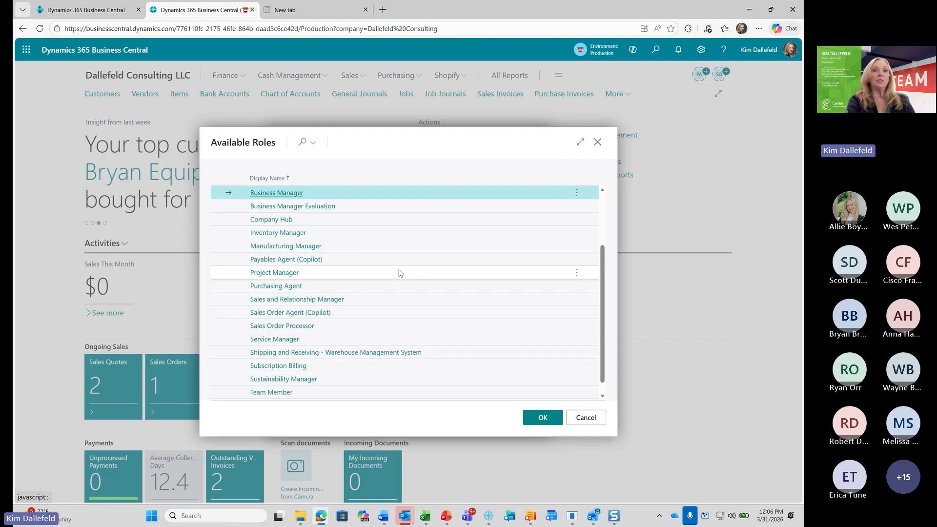
pyautogui.scroll(2, 401, 274)
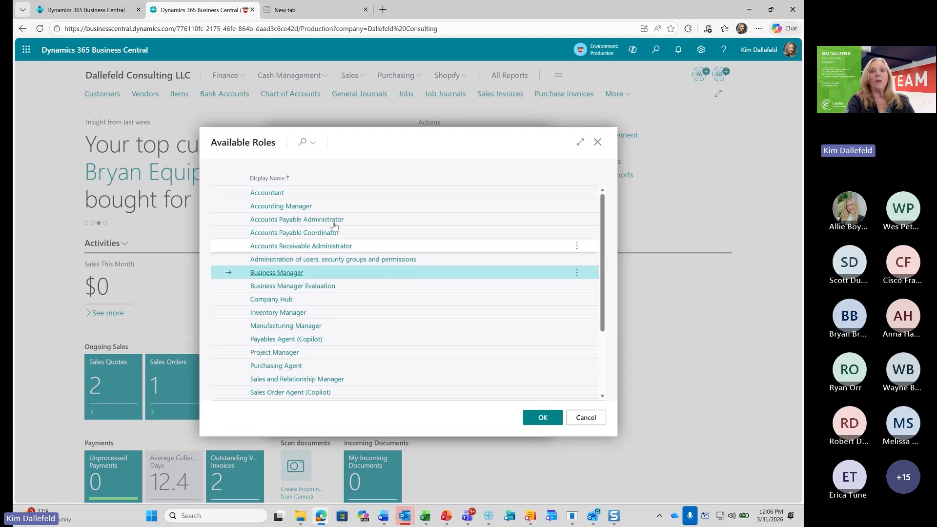
pyautogui.scroll(-3, 316, 245)
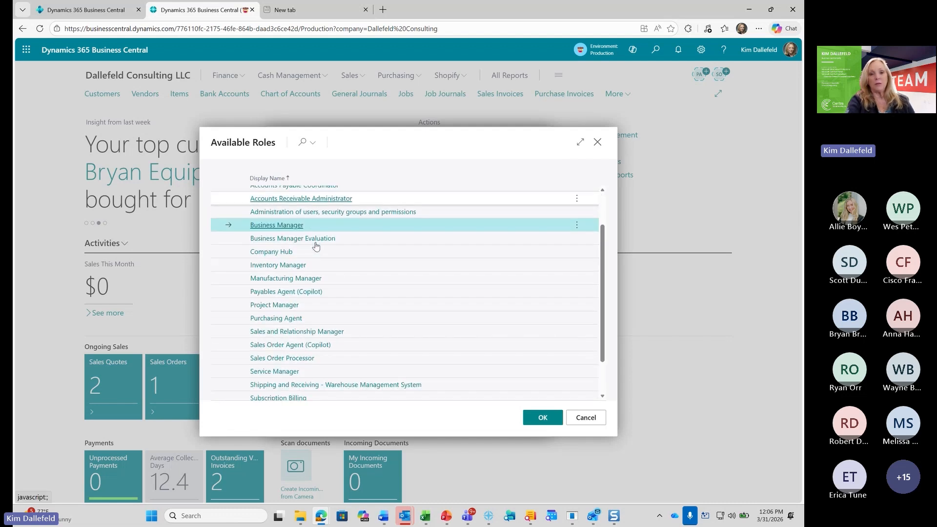
pyautogui.scroll(3, 316, 246)
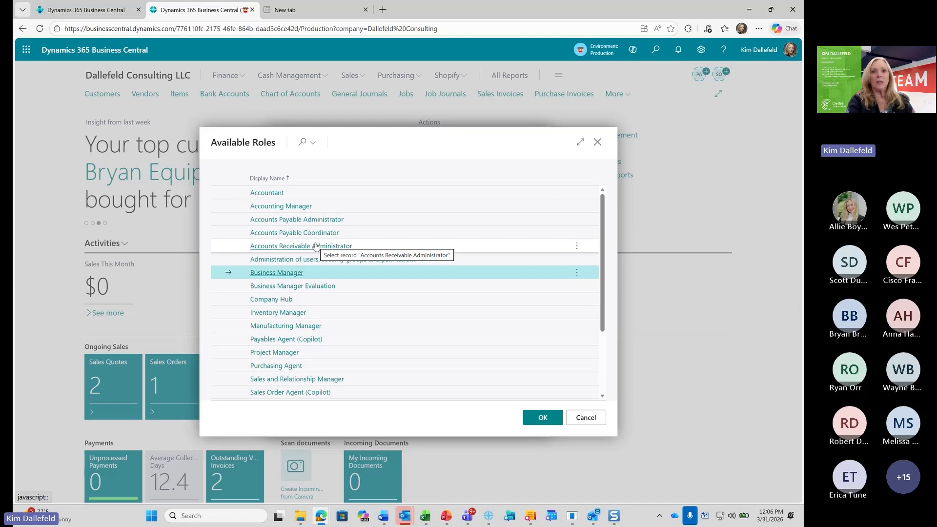
pyautogui.click(598, 141)
pyautogui.click(532, 141)
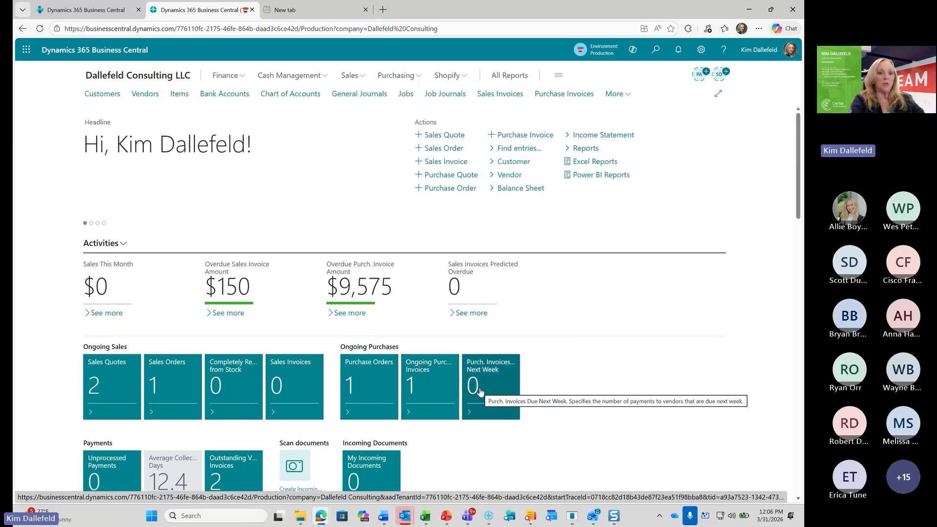
# Review the Business Manager home page from the Activities and Payments tiles through to the Insights section
pyautogui.scroll(-2, 294, 371)
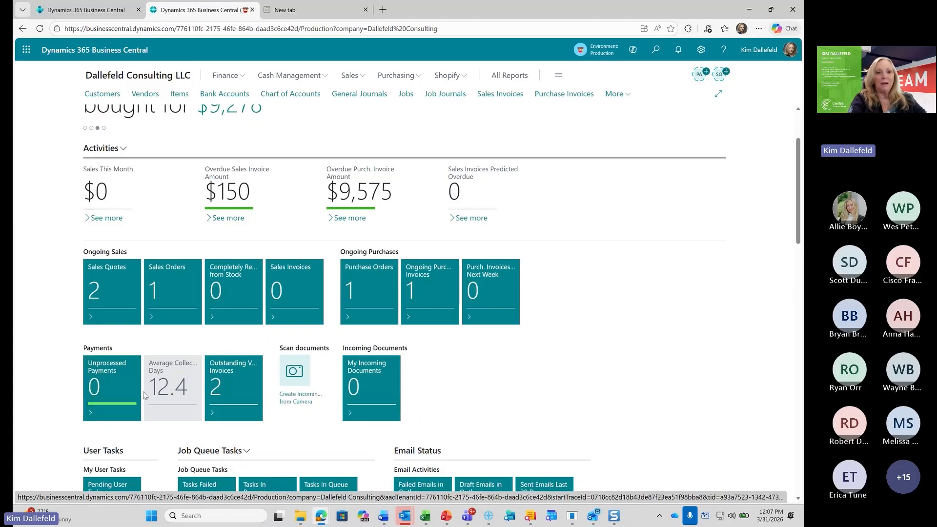
pyautogui.scroll(-4, 45, 300)
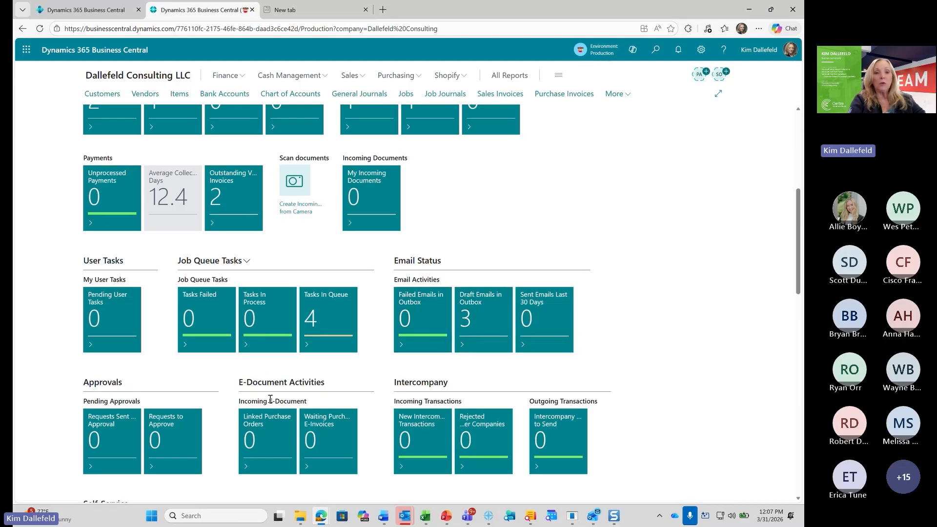
pyautogui.scroll(-2, 294, 389)
pyautogui.scroll(-2, 294, 389)
pyautogui.scroll(-3, 294, 389)
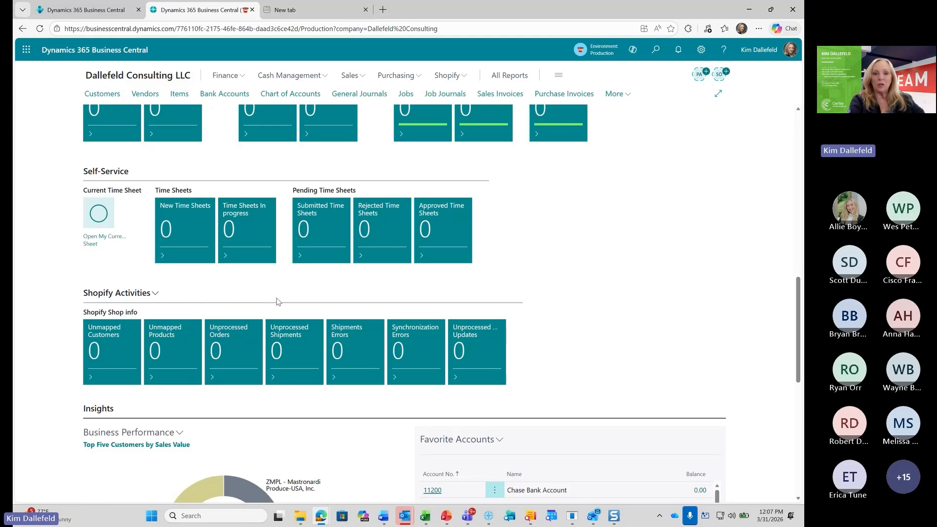
pyautogui.scroll(-5, 276, 302)
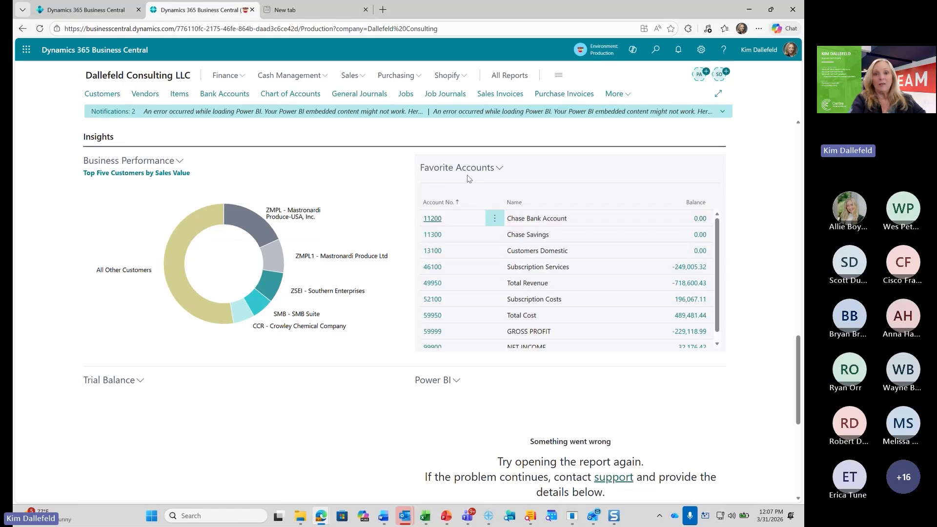
# Remove the Total Revenue account, 49950, from the managed list of Favorite Accounts
pyautogui.click(500, 171)
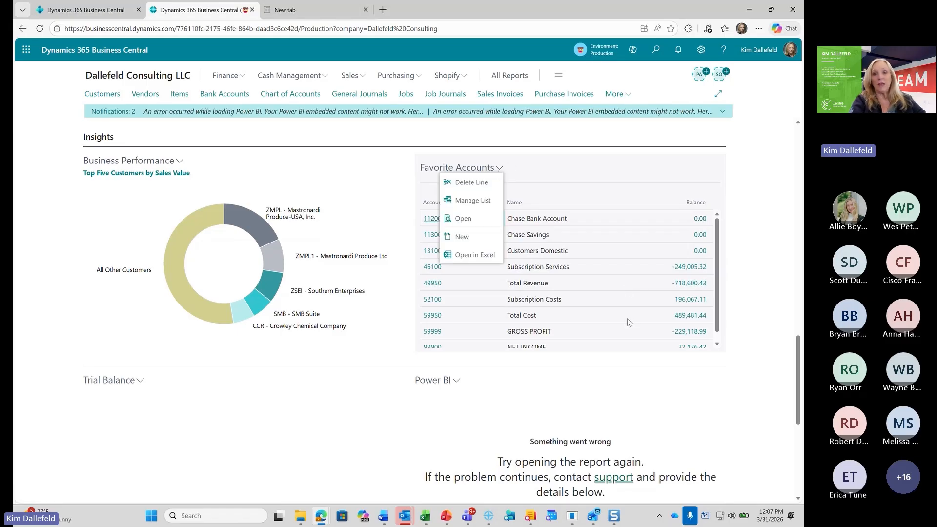
pyautogui.click(478, 203)
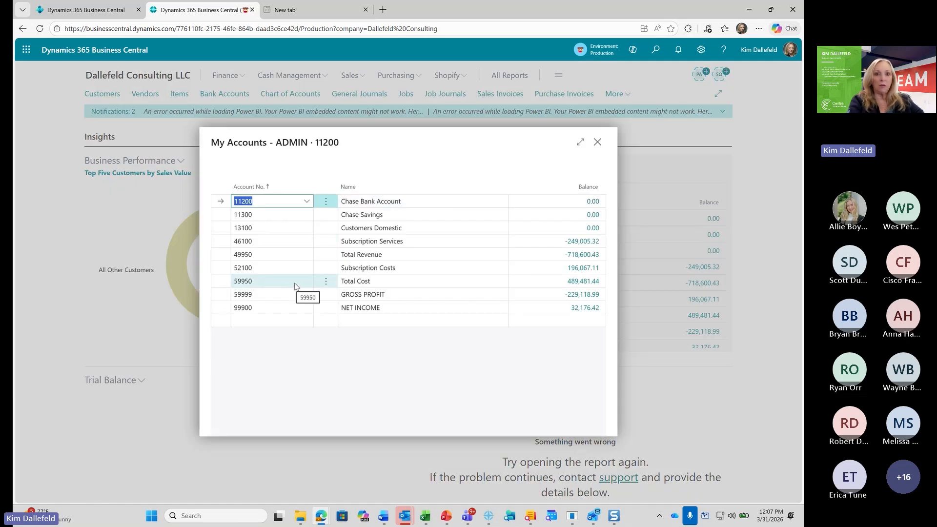
pyautogui.click(327, 258)
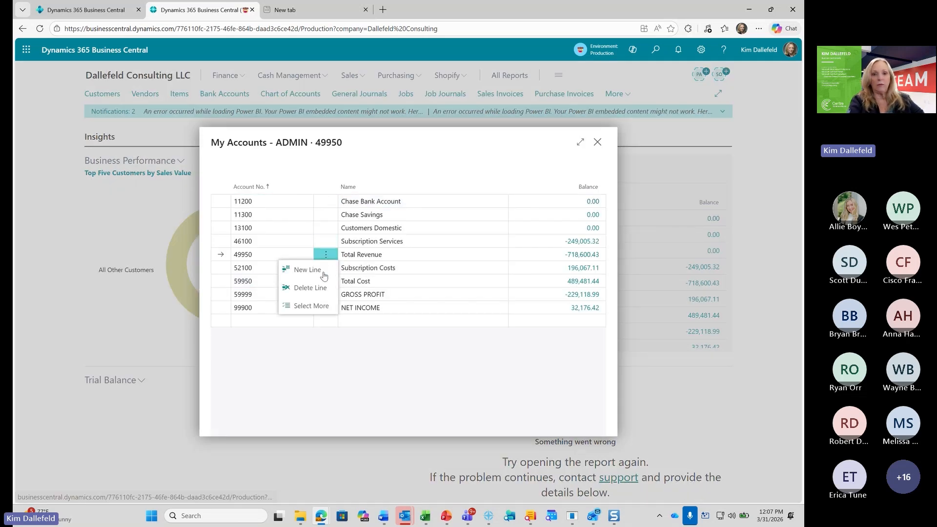
pyautogui.click(316, 289)
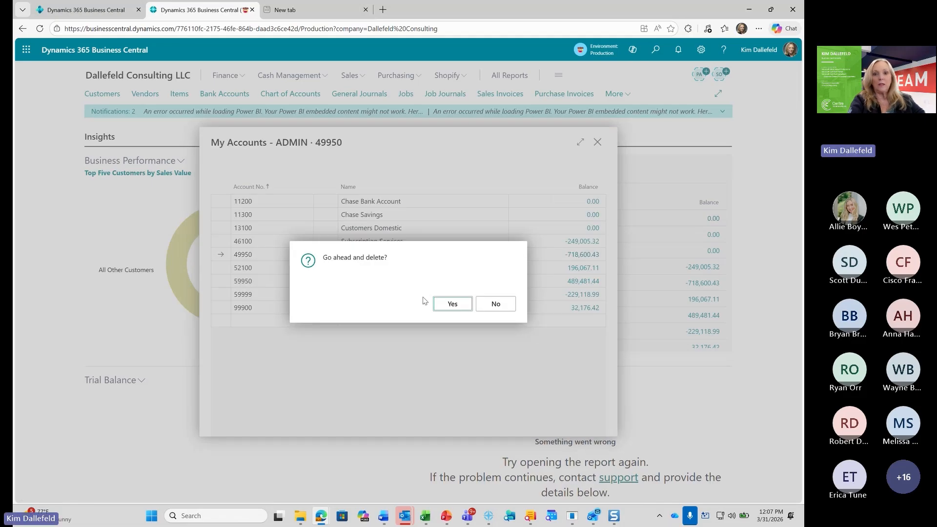
pyautogui.click(446, 308)
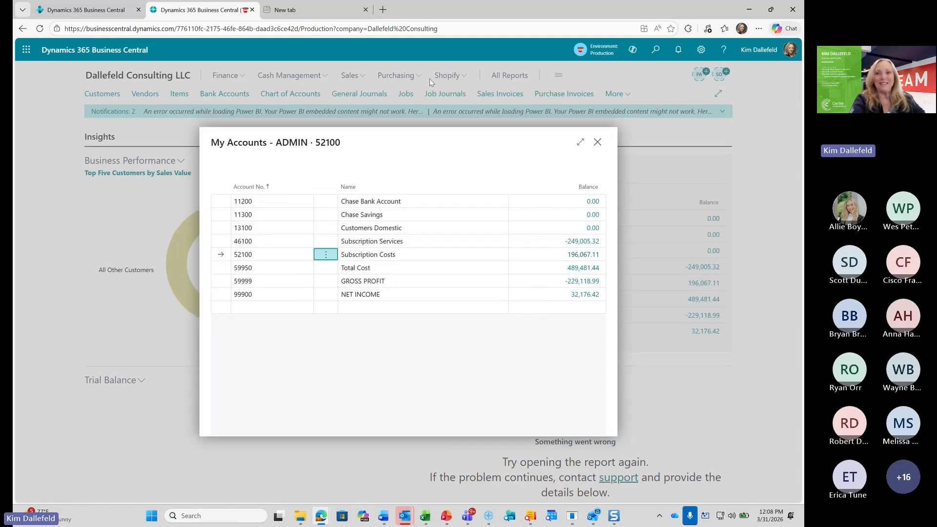
pyautogui.click(598, 143)
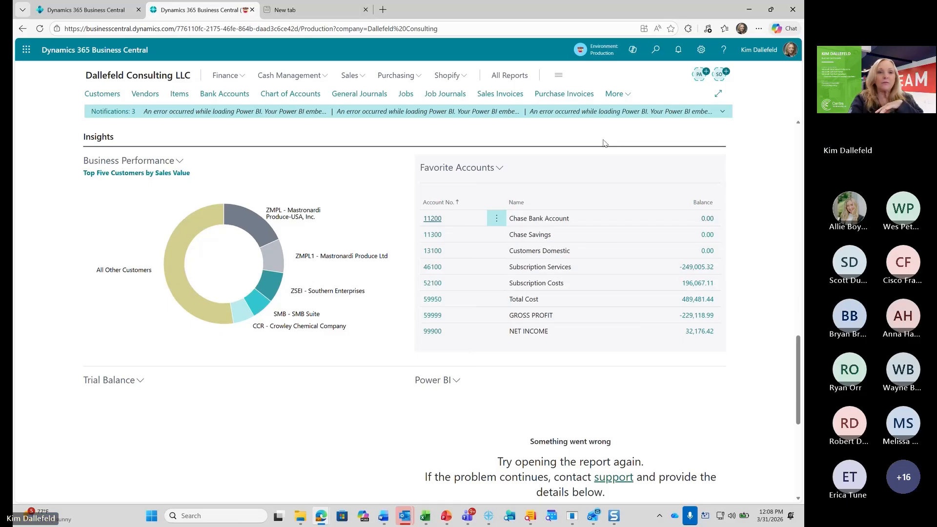
# Try to filter the Chart of Accounts on the No. field with %myaccounts, declining to ignore invalid filters before returning to the home page
pyautogui.click(280, 97)
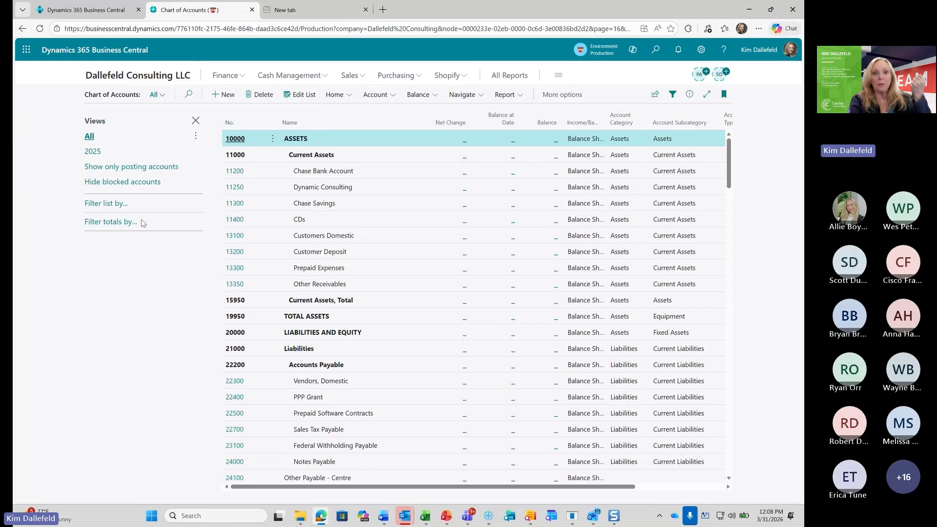
pyautogui.click(113, 204)
pyautogui.click(111, 229)
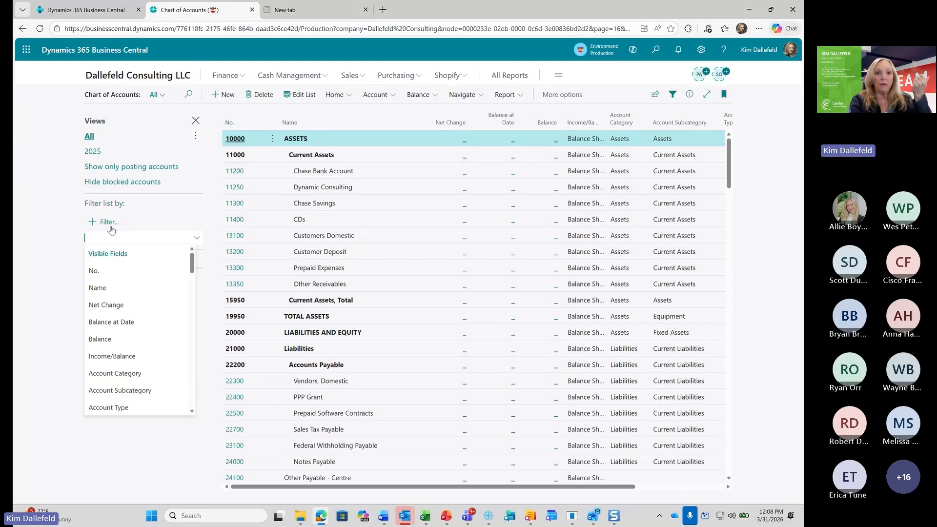
pyautogui.click(100, 270)
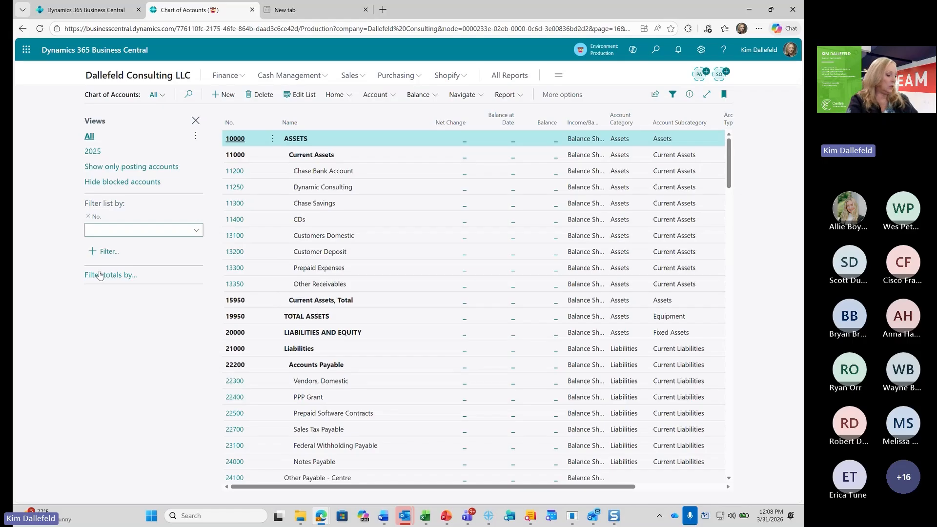
pyautogui.write('%')
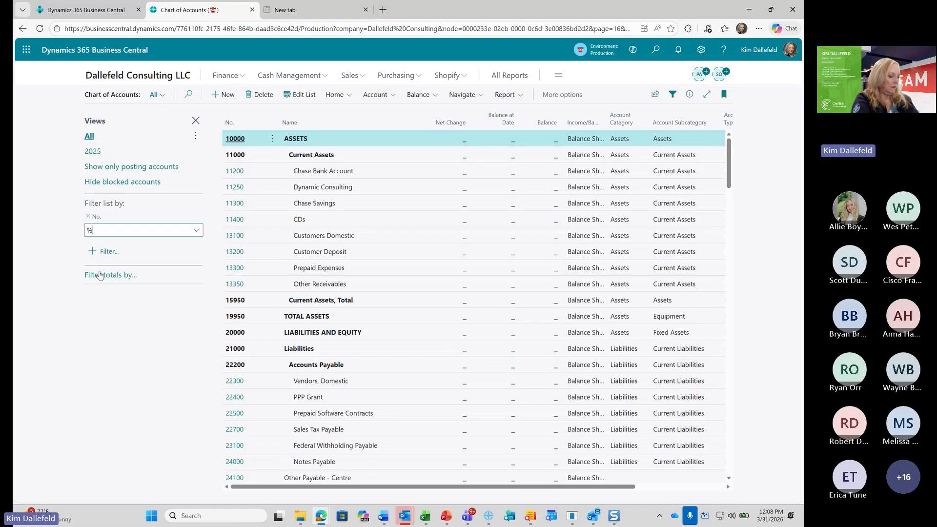
pyautogui.write('myaccoun')
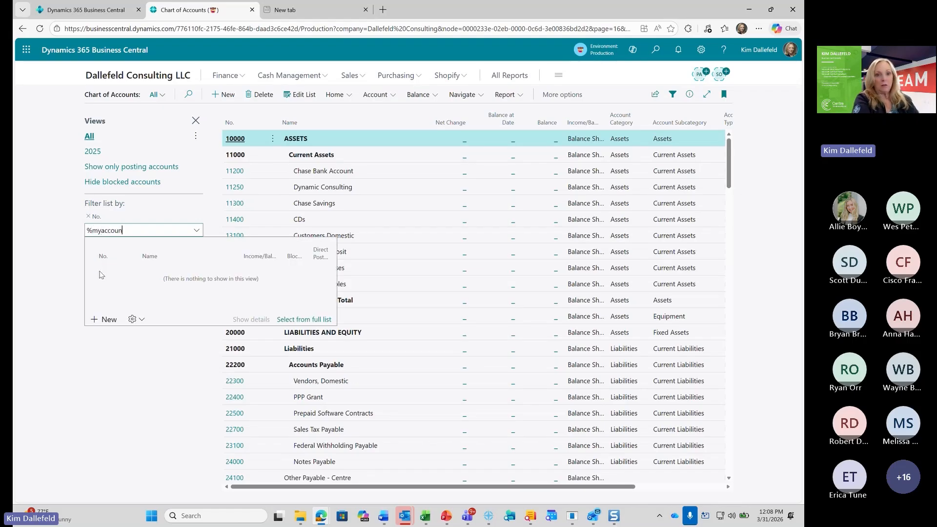
pyautogui.write('ts')
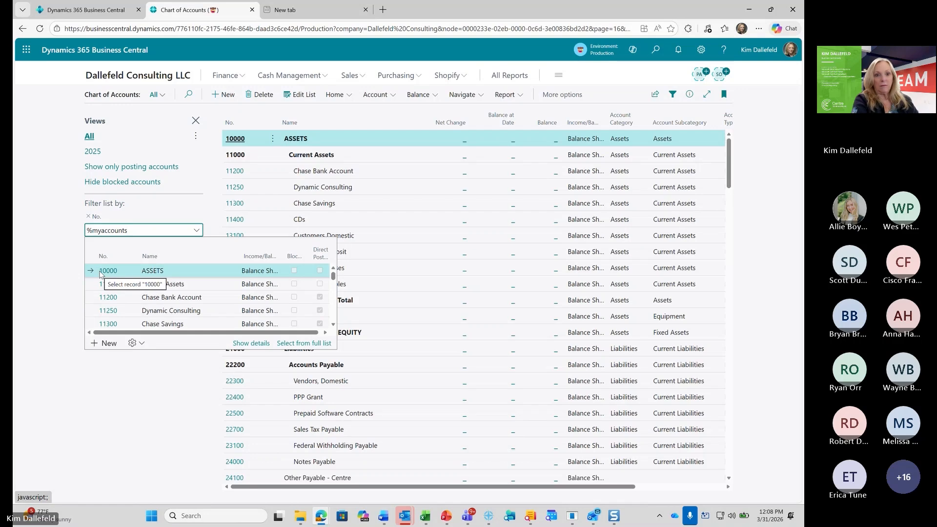
pyautogui.press('Return')
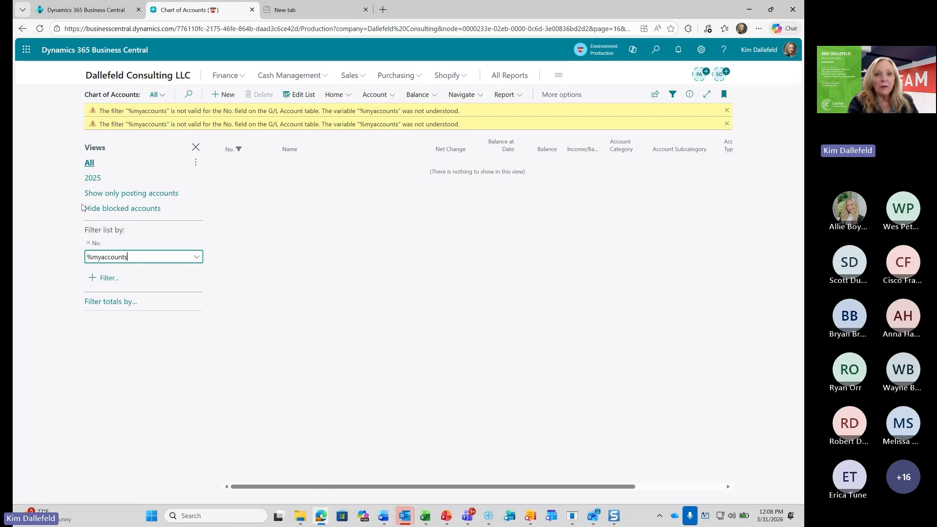
pyautogui.click(139, 163)
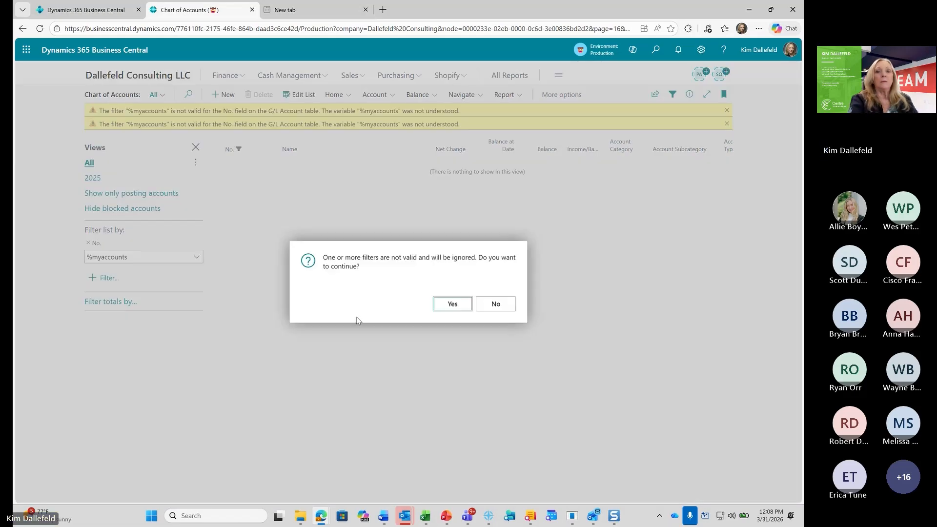
pyautogui.click(502, 306)
pyautogui.click(160, 78)
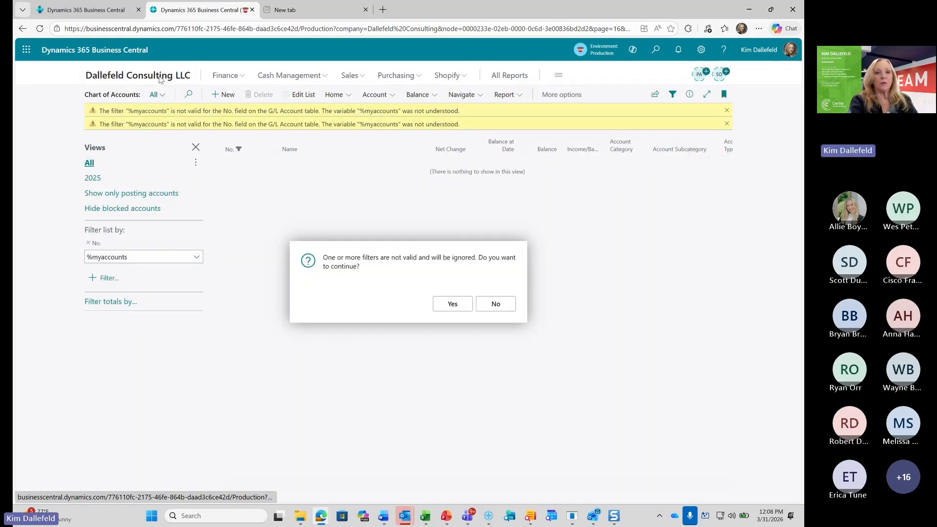
# Accept ignoring the invalid account filter, open the Customers list and start adding a list filter
pyautogui.click(454, 304)
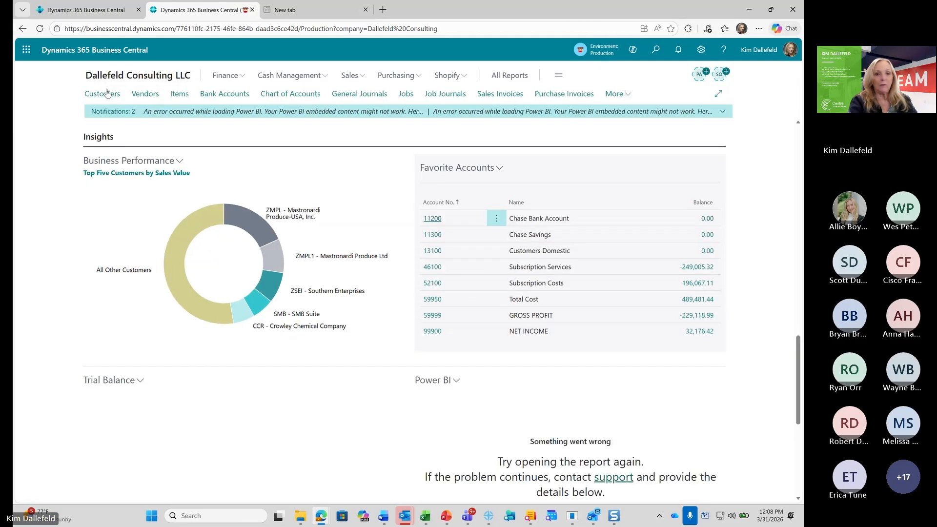
pyautogui.click(107, 93)
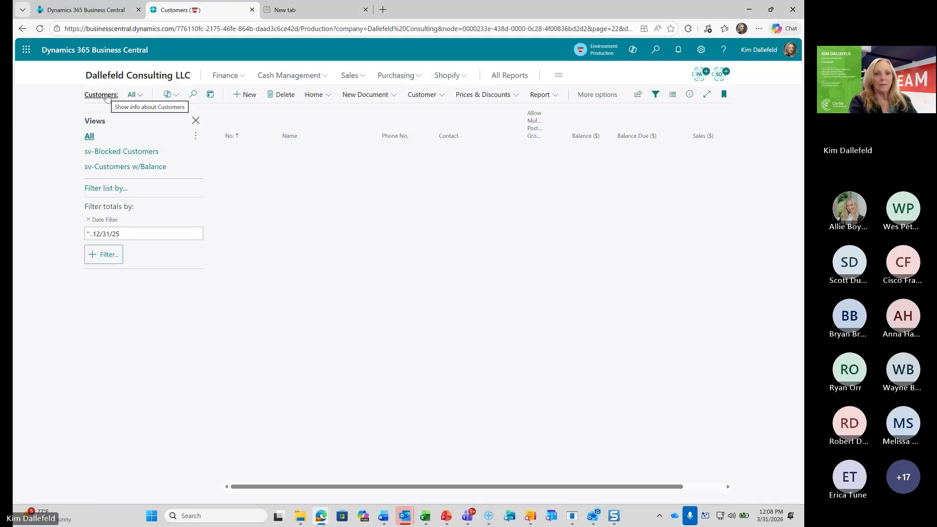
pyautogui.click(116, 191)
pyautogui.click(104, 209)
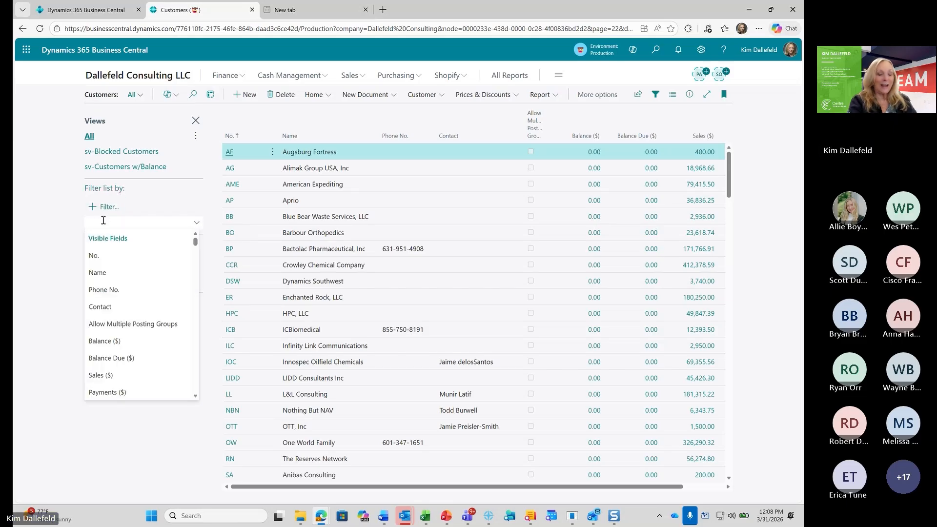
pyautogui.write('%mycustom')
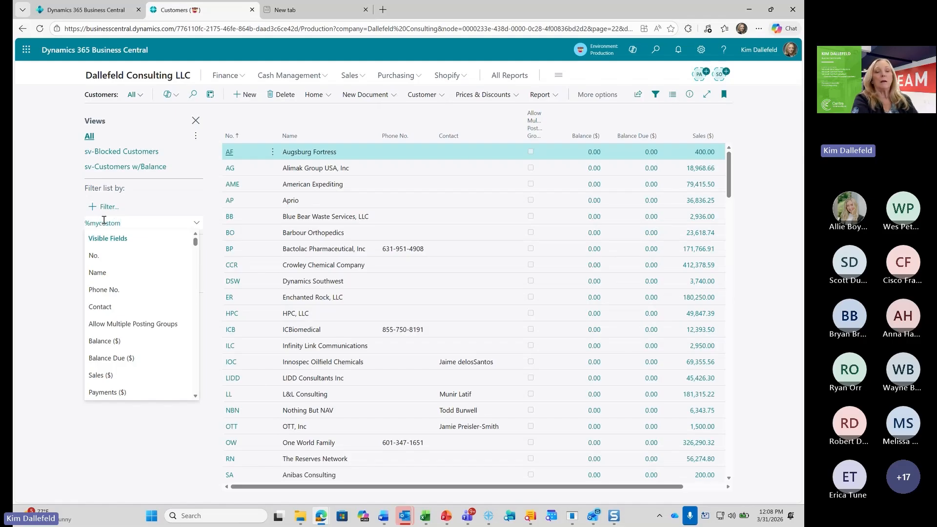
pyautogui.write('er')
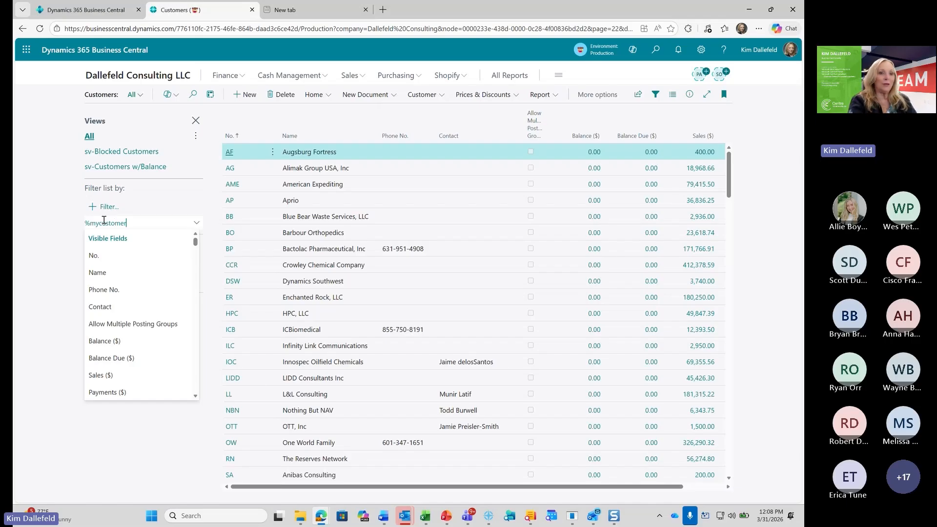
pyautogui.write('s')
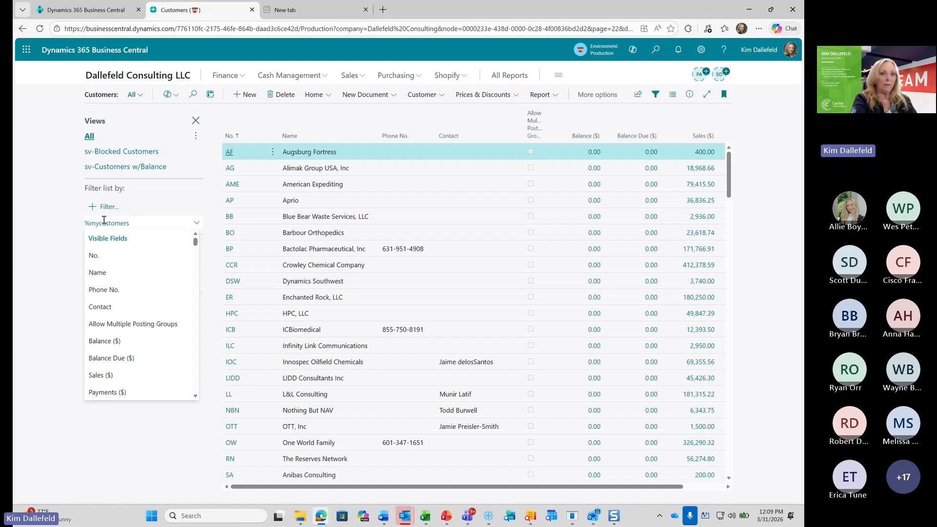
pyautogui.press('Return')
# Filter the Customers list on the No. field with %mycustomers
pyautogui.write('No')
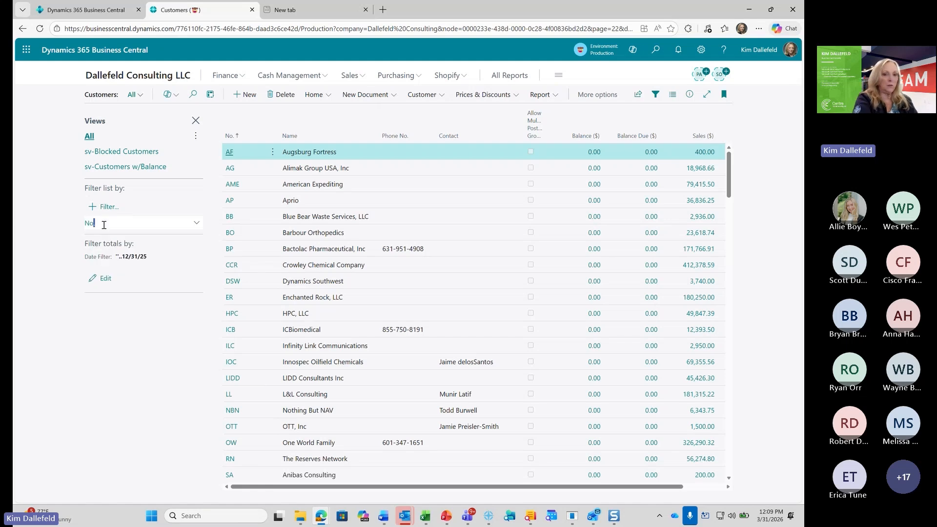
pyautogui.press('Return')
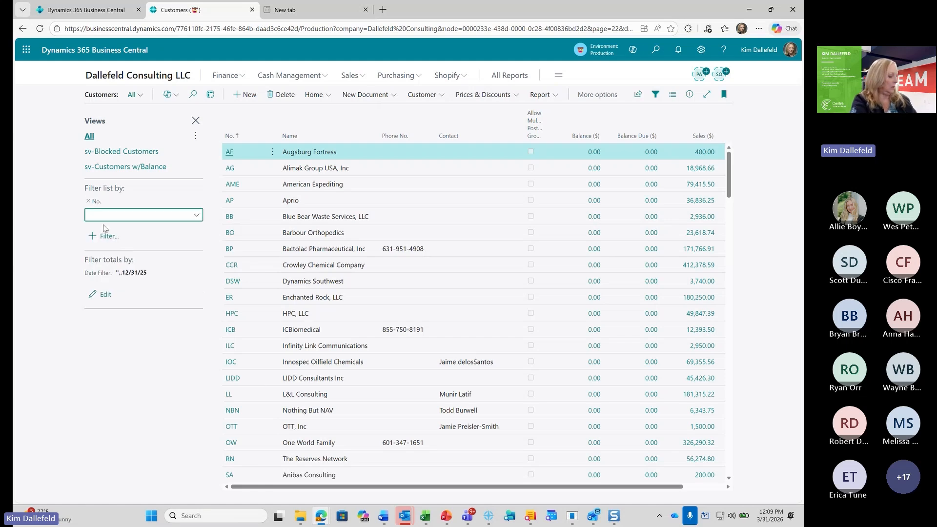
pyautogui.write('%mycustomer')
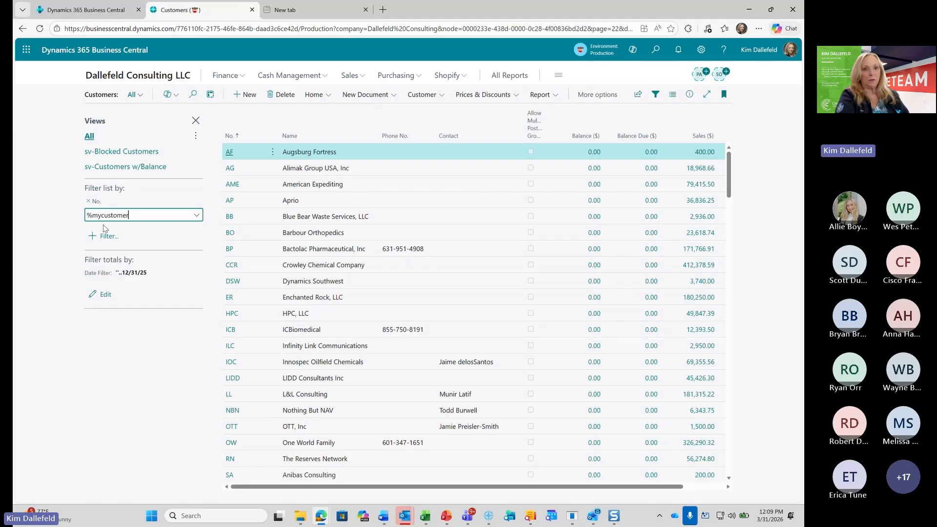
pyautogui.write('s')
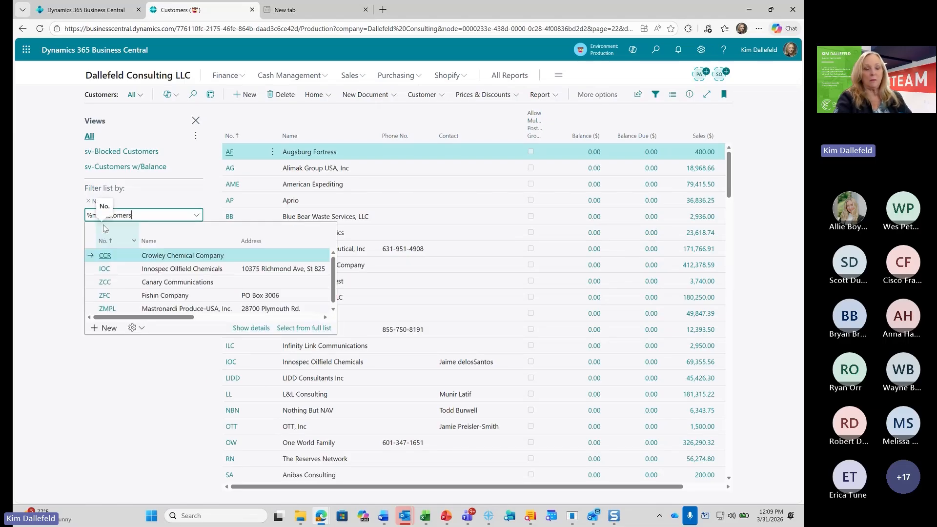
pyautogui.press('Return')
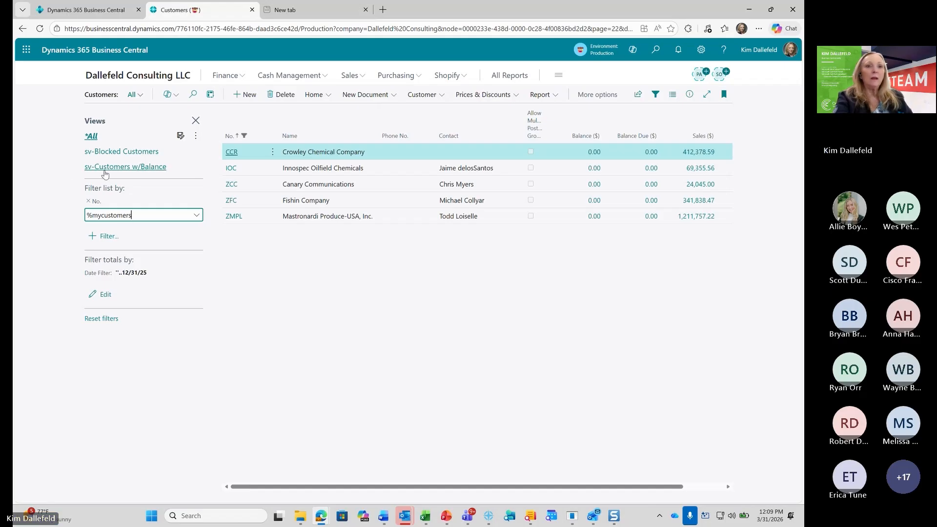
# Go through the home page to the Chart of Accounts and try filtering its No. field with %myaccounts
pyautogui.click(120, 78)
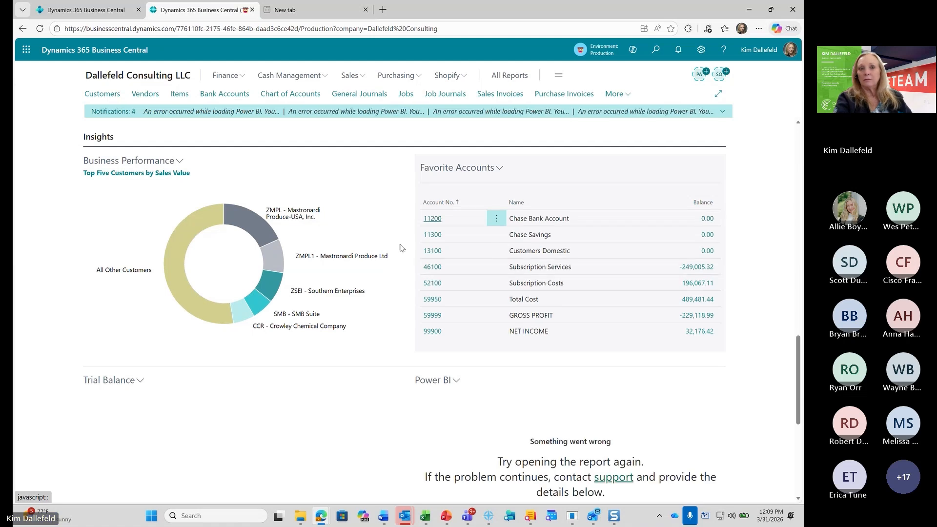
pyautogui.click(291, 94)
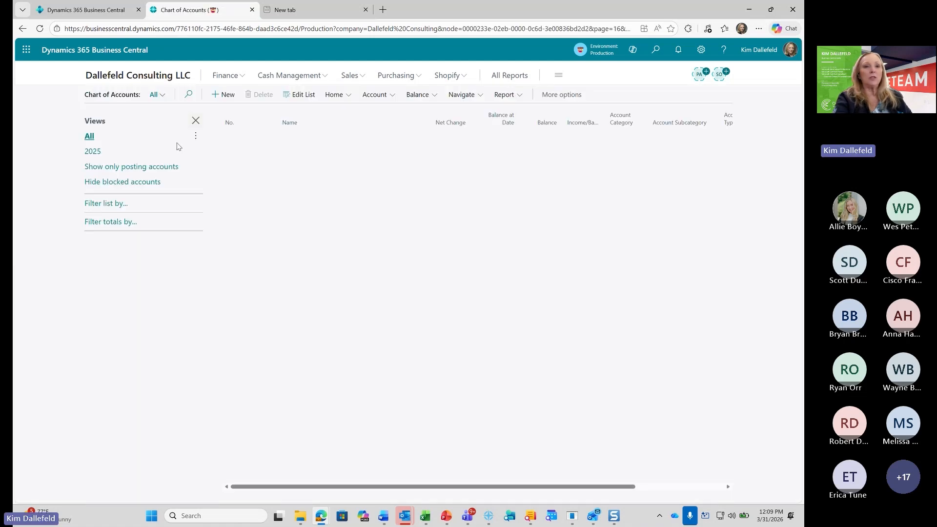
pyautogui.click(116, 205)
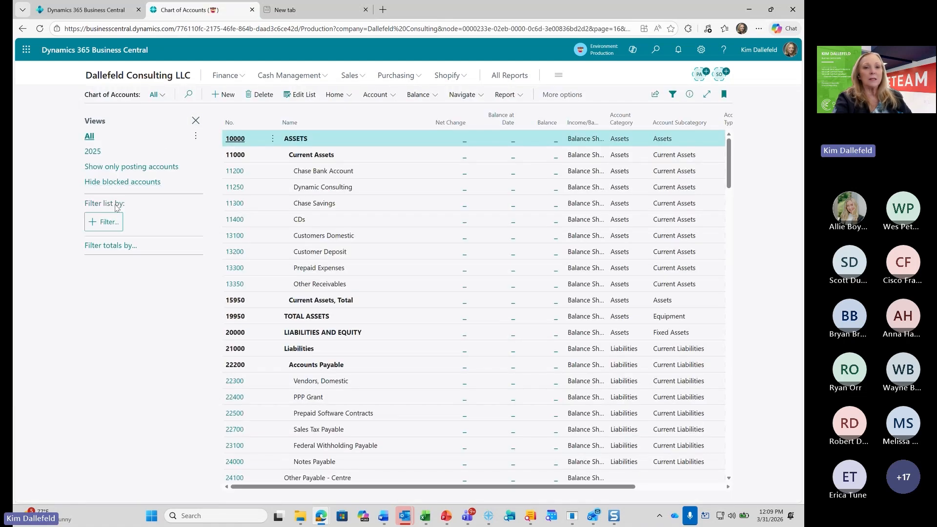
pyautogui.click(108, 222)
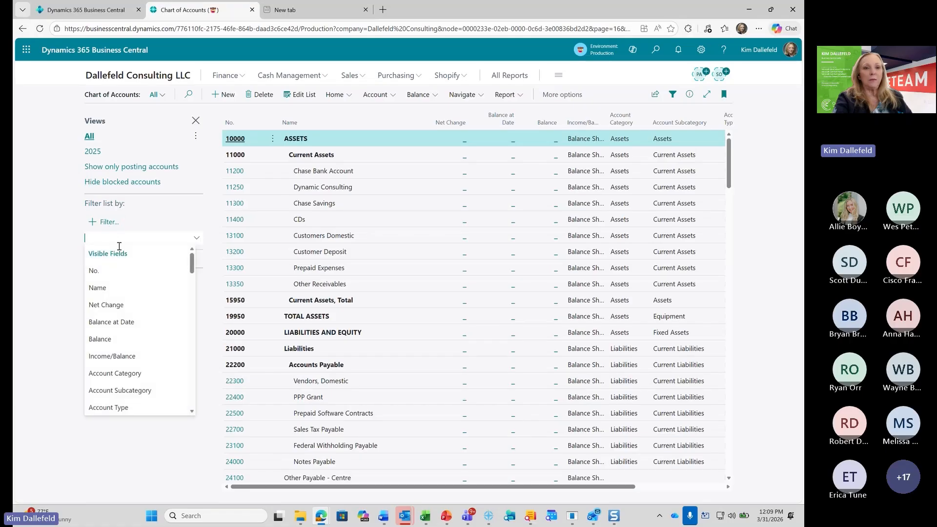
pyautogui.click(97, 271)
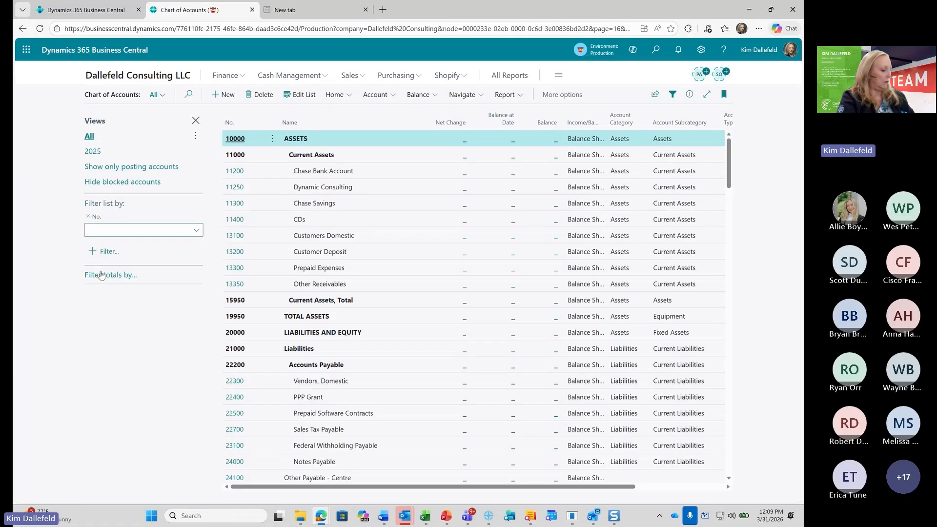
pyautogui.write('%myacc')
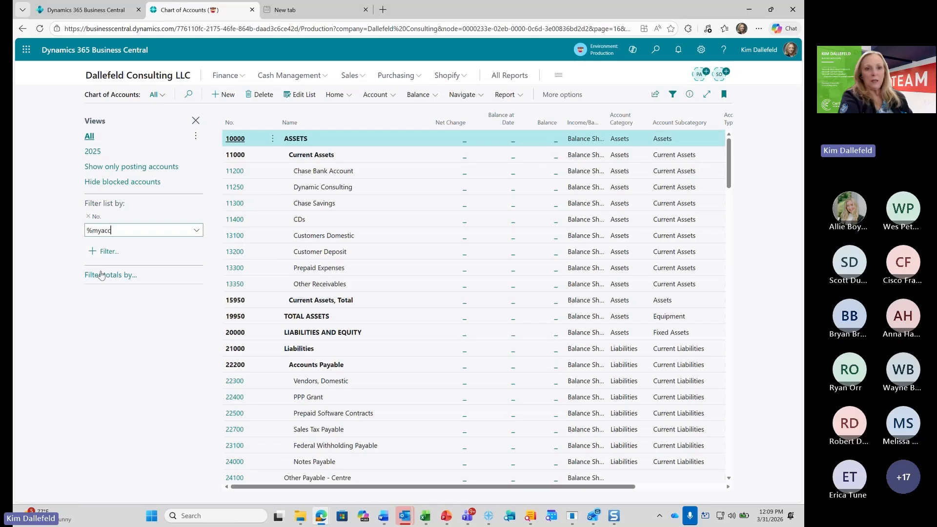
pyautogui.write('ounts')
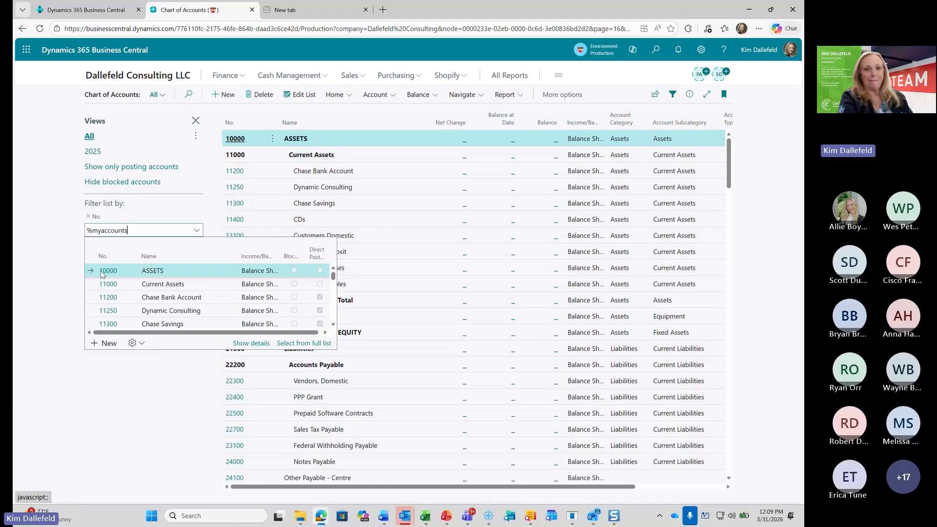
pyautogui.press('Return')
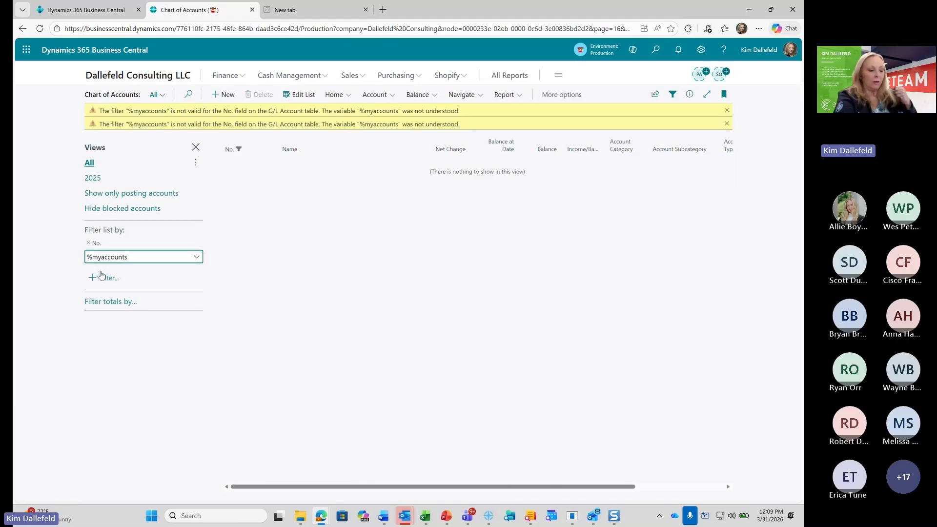
# Try the No. filter as %myaccount, dismiss the warnings and return to the home page, accepting that invalid filters are ignored
pyautogui.press('BackSpace')
pyautogui.press('Return')
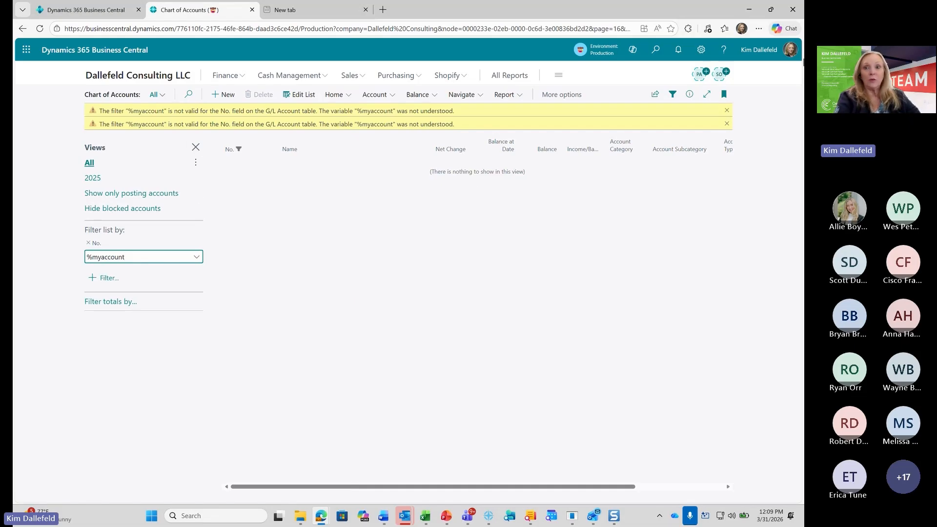
pyautogui.click(726, 110)
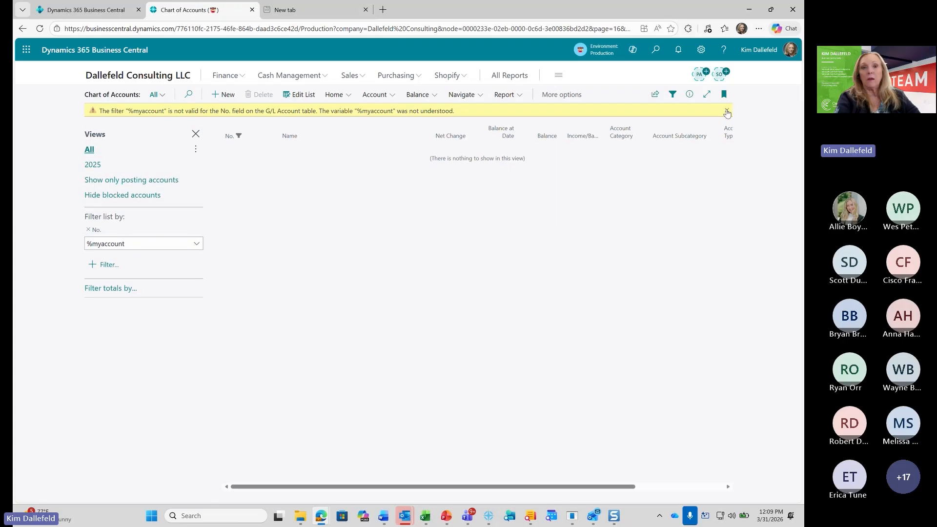
pyautogui.click(726, 110)
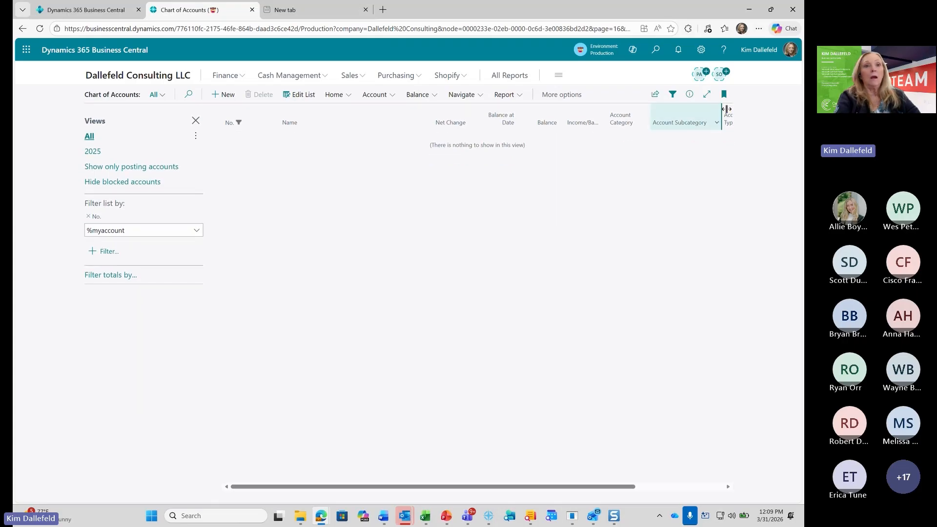
pyautogui.click(132, 95)
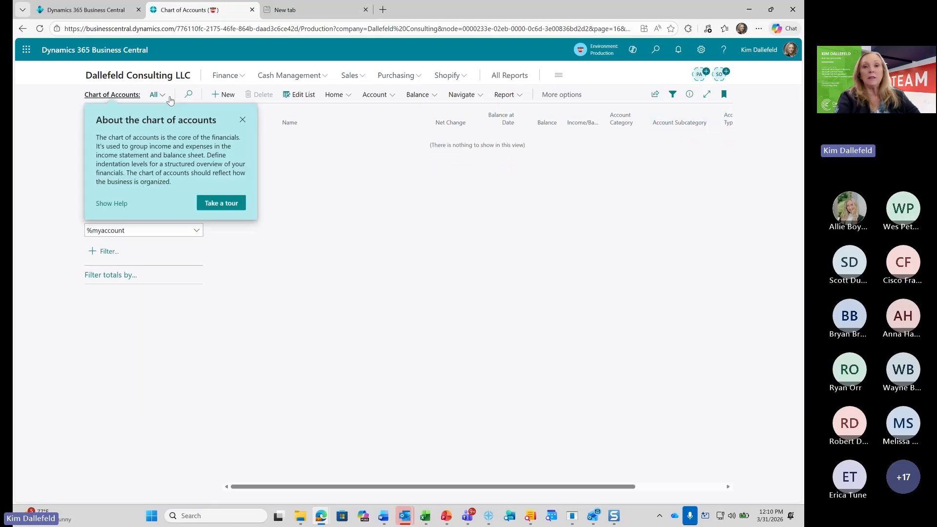
pyautogui.click(243, 119)
pyautogui.click(153, 75)
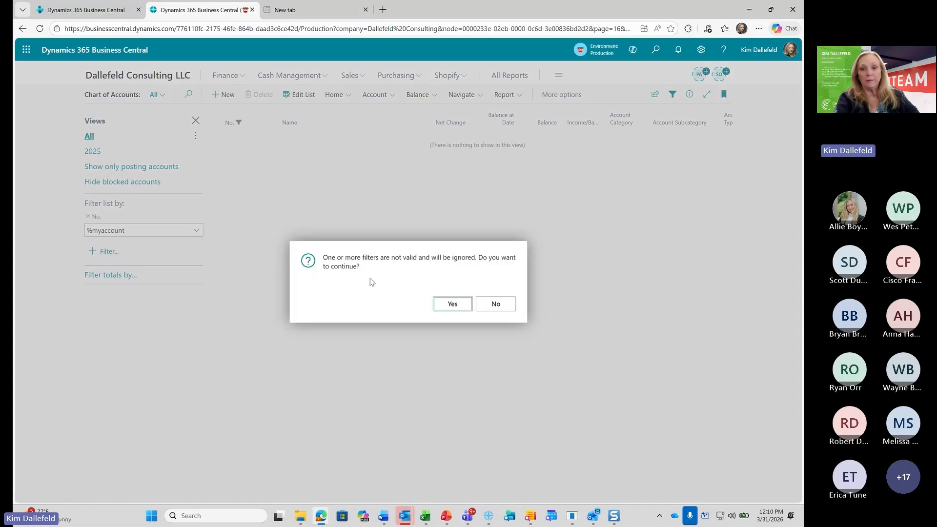
pyautogui.click(451, 303)
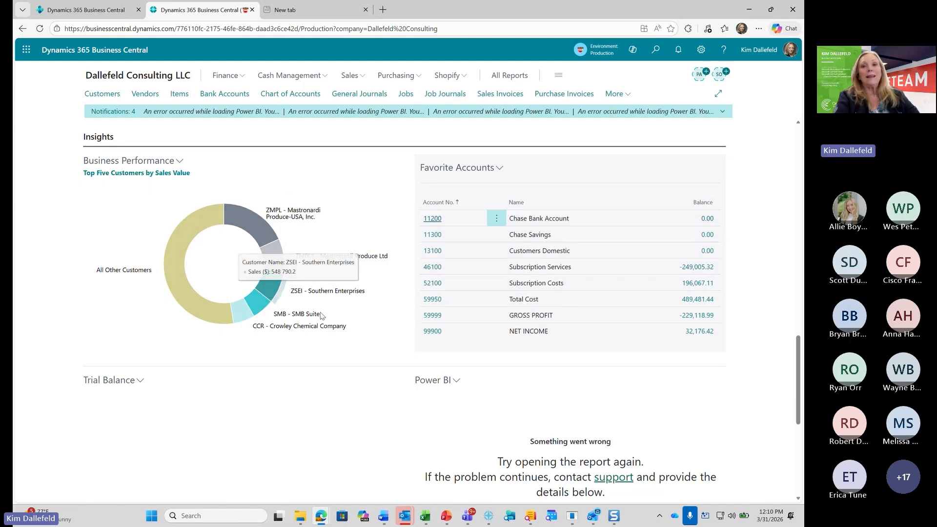
# Open the Bank Account Reconciliations list under Cash Management and bookmark it on the Role Center
pyautogui.scroll(10, 328, 304)
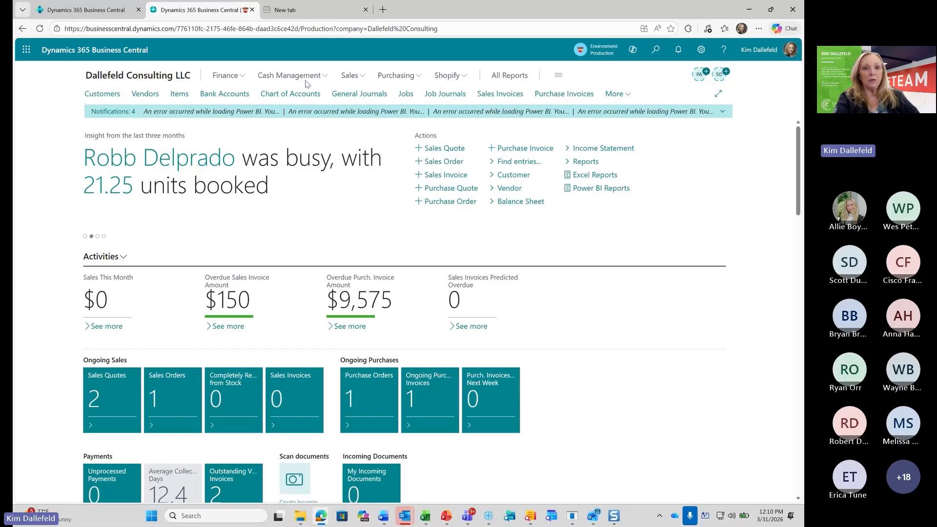
pyautogui.click(324, 80)
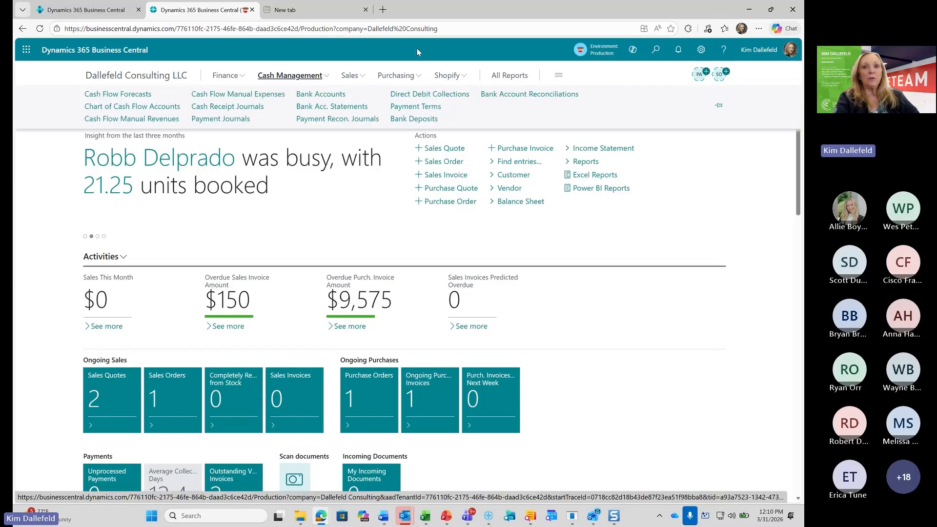
pyautogui.click(547, 98)
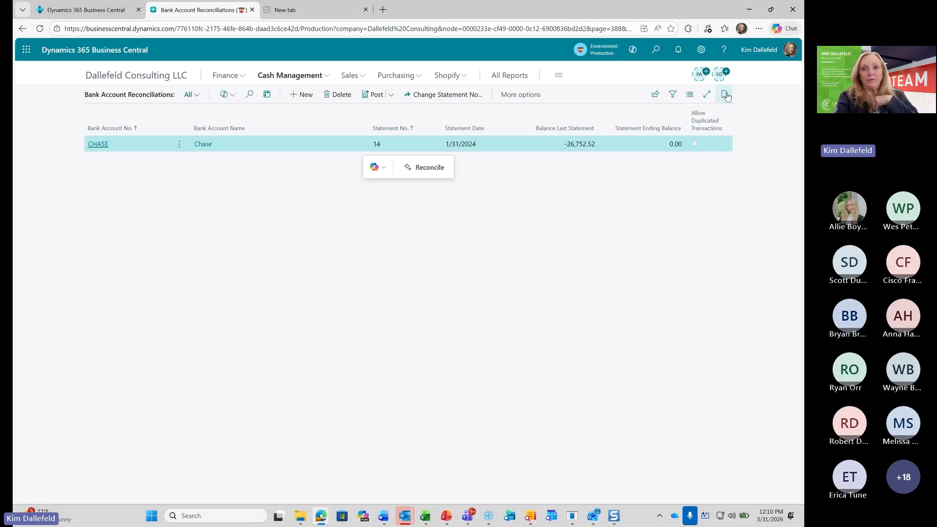
pyautogui.click(726, 95)
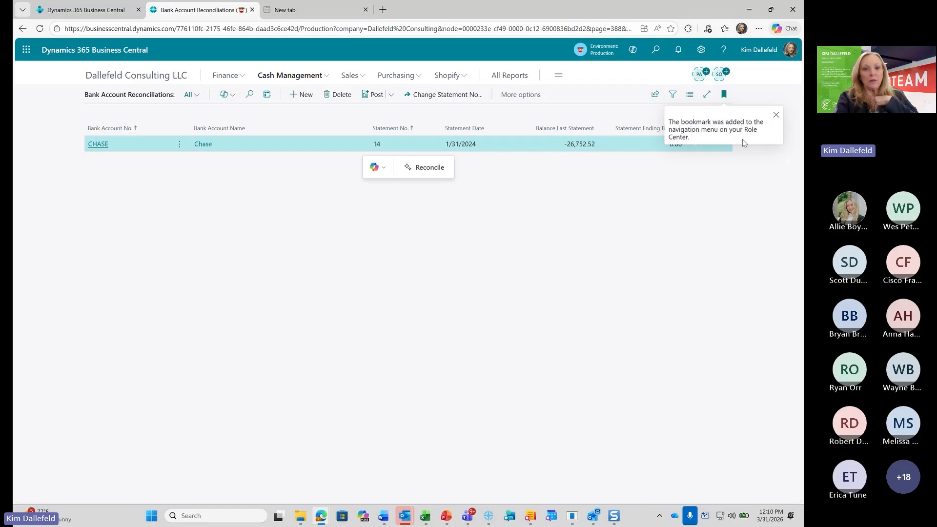
# Return to the home page, expand the full set of navigation links and pin them open
pyautogui.click(141, 80)
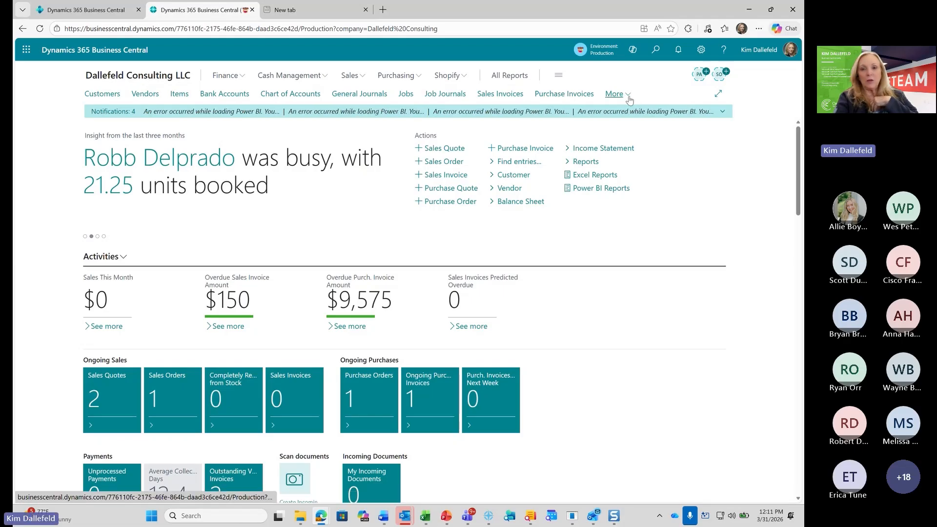
pyautogui.click(628, 97)
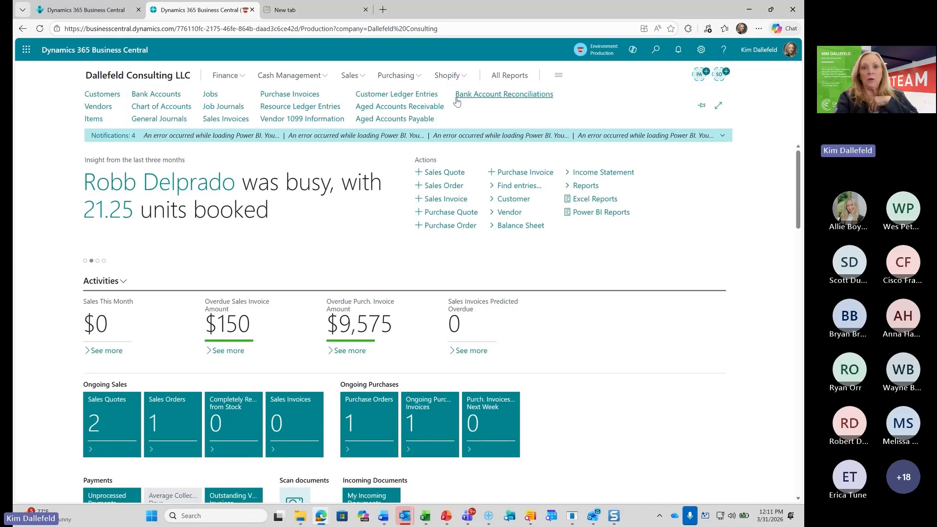
pyautogui.click(702, 107)
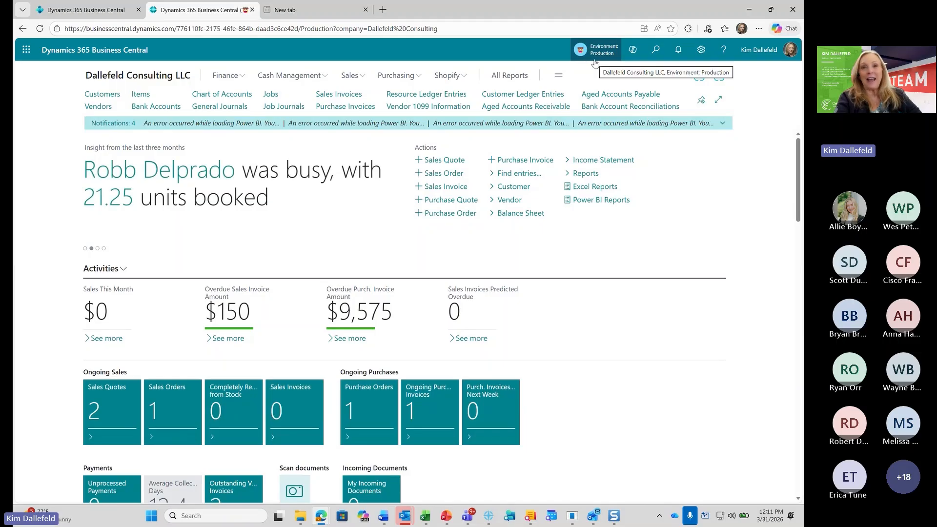
# Open the Company Information page from the settings and expand its Company Badge section
pyautogui.click(701, 51)
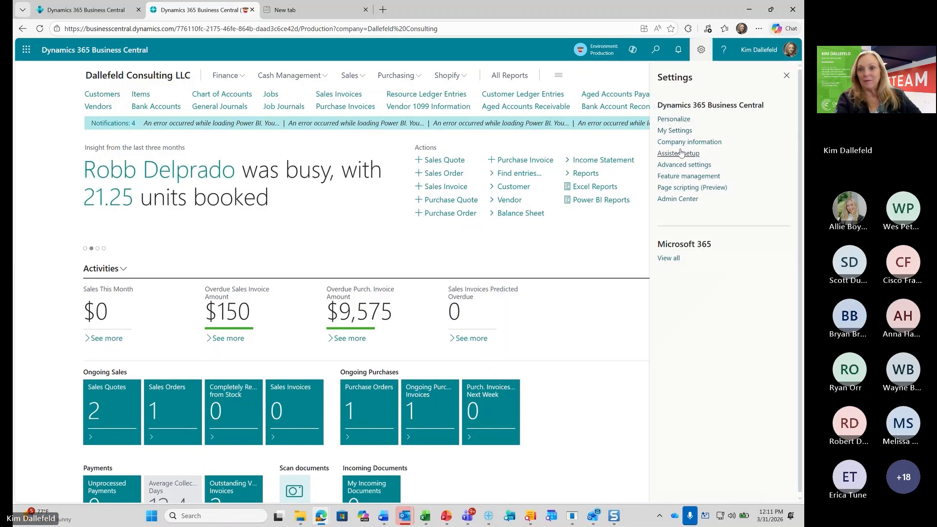
pyautogui.click(682, 142)
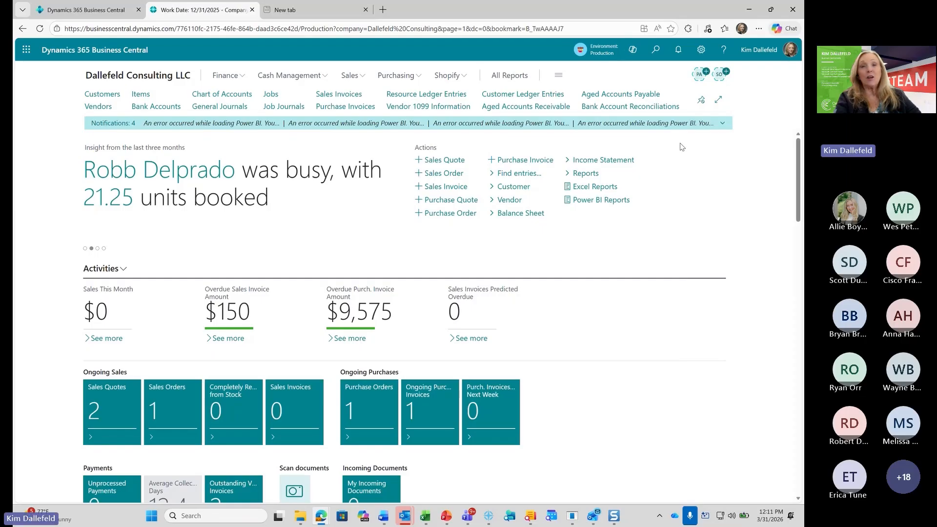
pyautogui.scroll(-2, 236, 295)
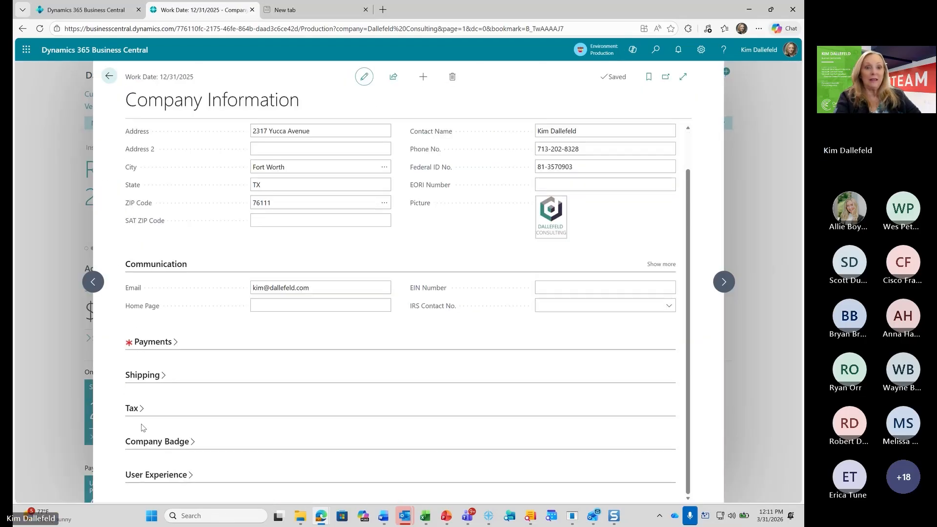
pyautogui.click(149, 442)
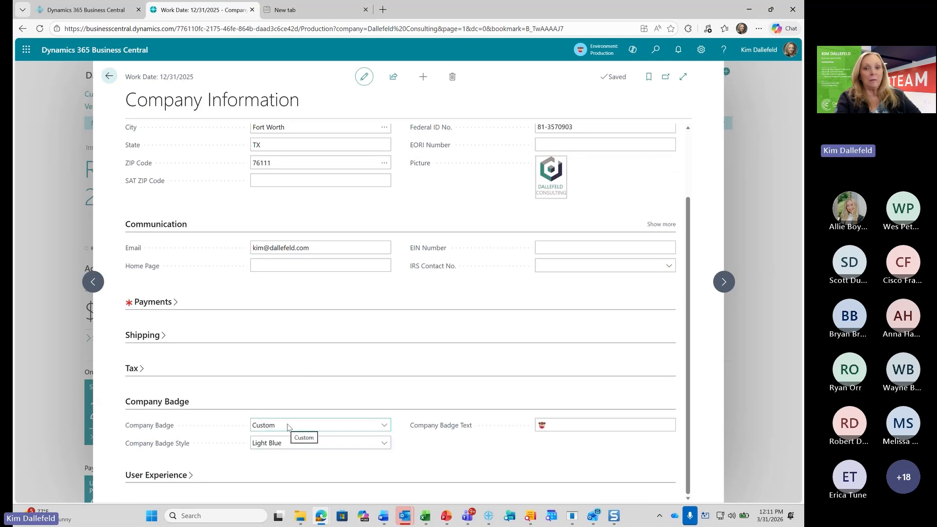
# Review the Company Badge Style and Company Badge options, keep Light Blue and Custom, and return to the home page
pyautogui.click(385, 444)
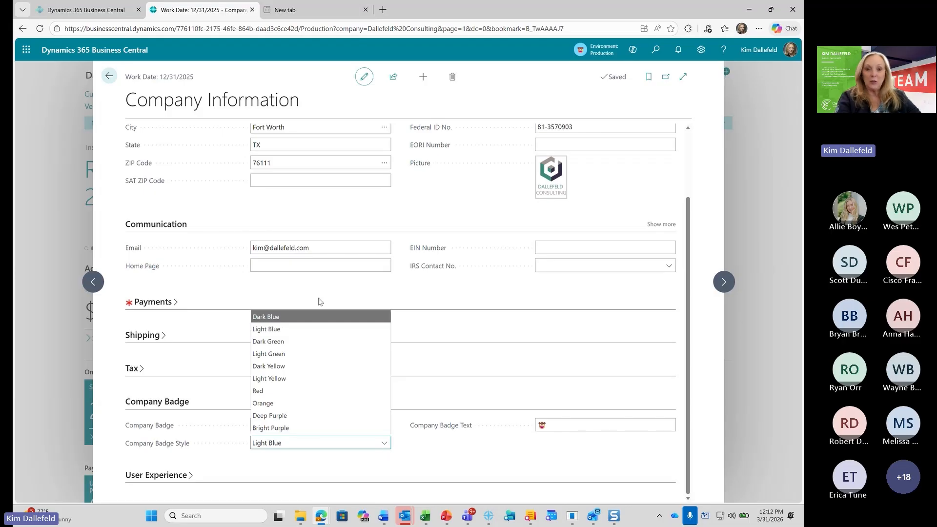
pyautogui.click(457, 466)
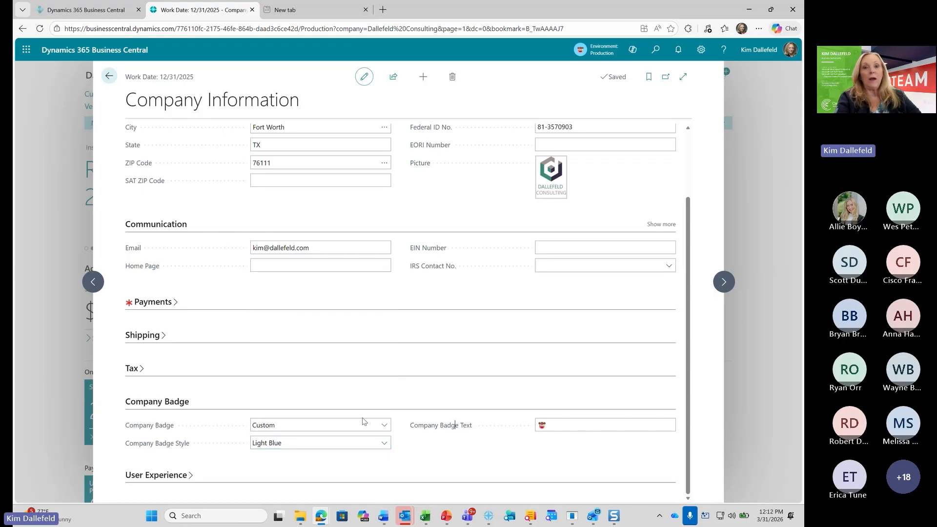
pyautogui.click(384, 425)
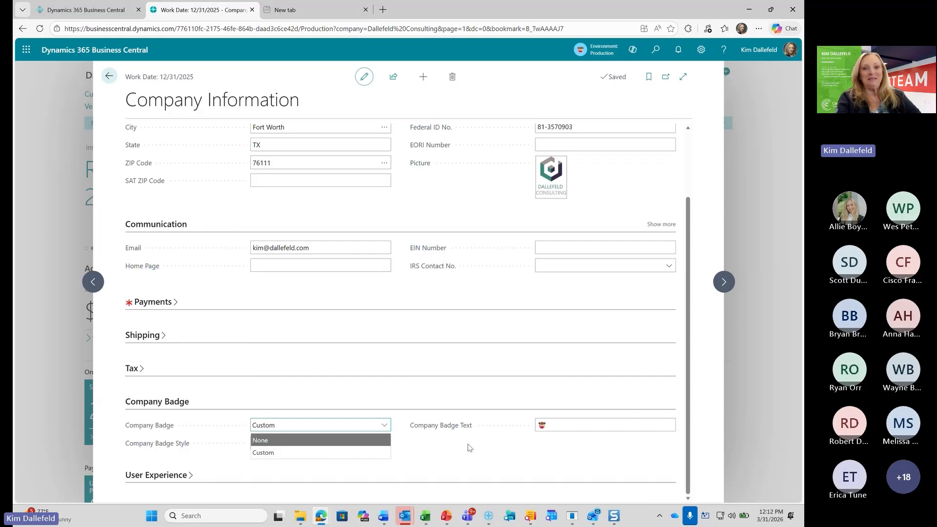
pyautogui.click(380, 452)
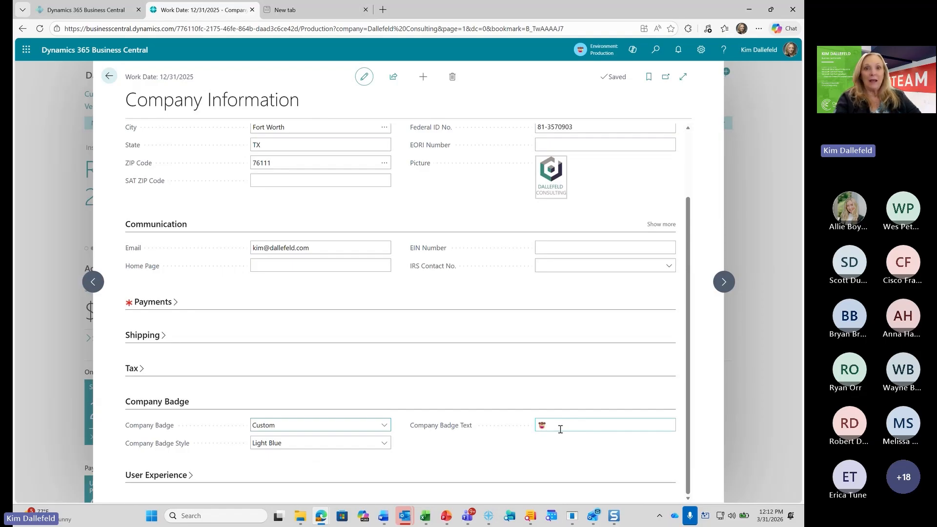
pyautogui.click(108, 76)
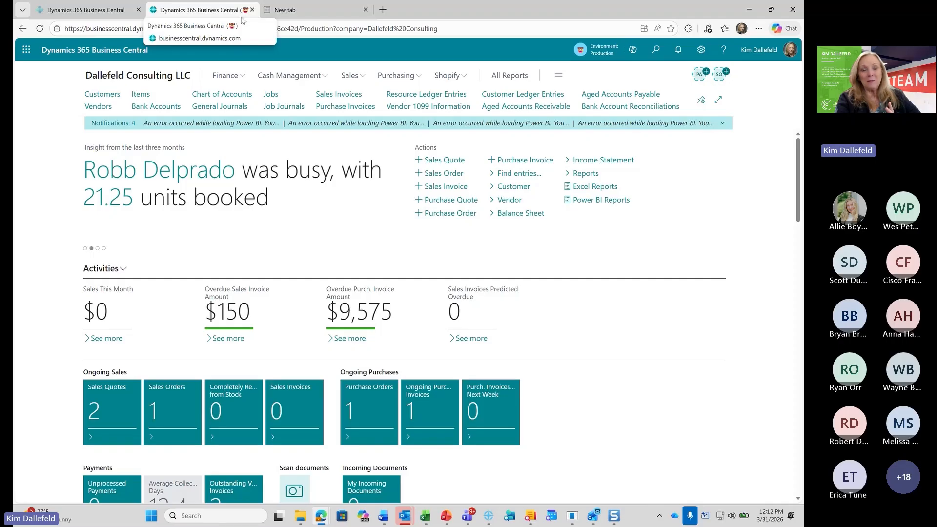
# Switch to the CRONUS International Ltd. sandbox session, show its available companies, and return to the production company's session
pyautogui.click(92, 11)
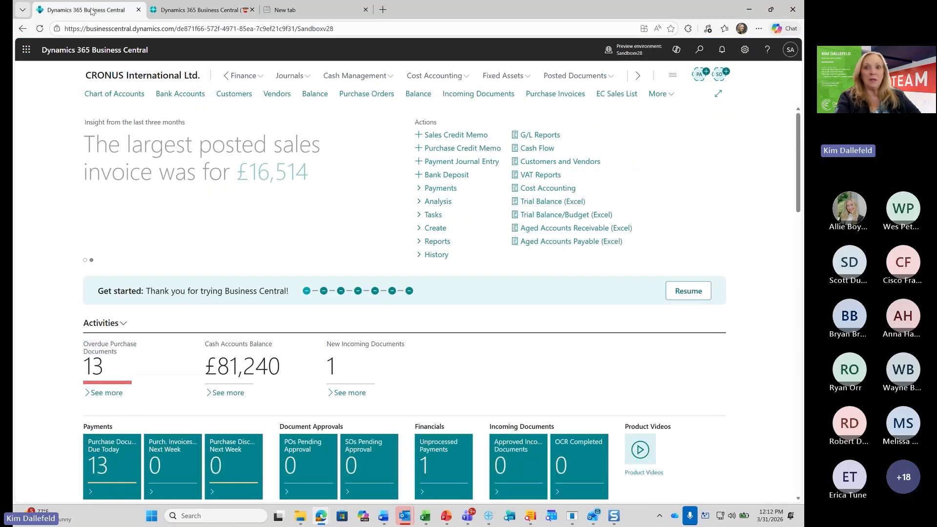
pyautogui.click(629, 52)
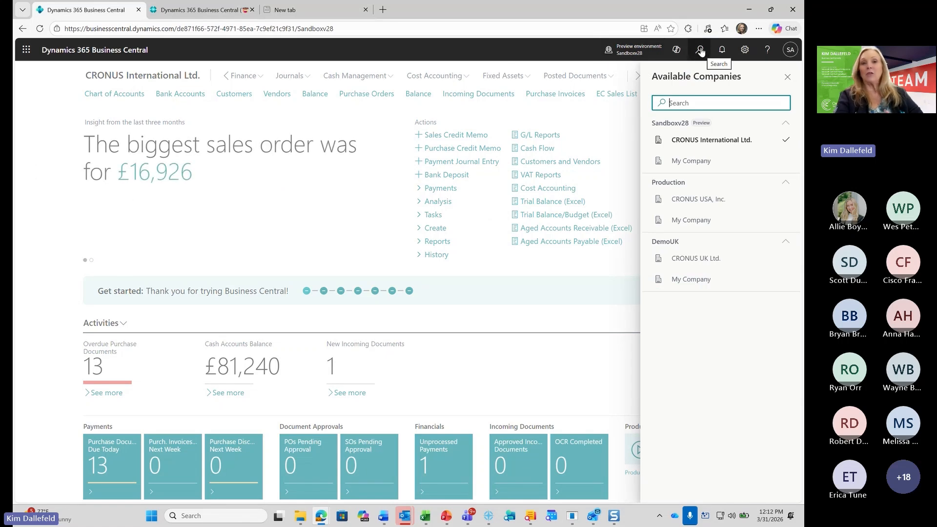
pyautogui.click(218, 15)
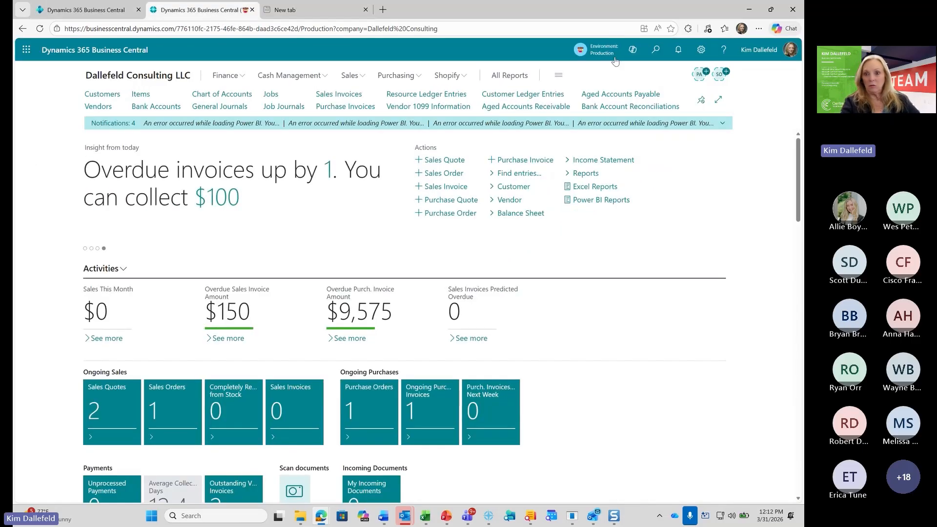
# Review the available companies and their badges across the Production and Sandbox environments, then close the list
pyautogui.click(596, 56)
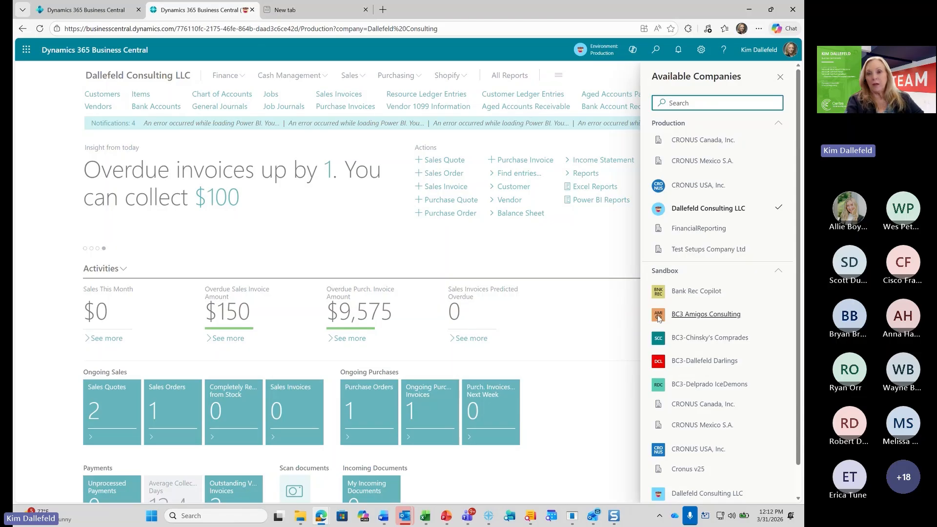
pyautogui.click(606, 56)
pyautogui.click(607, 56)
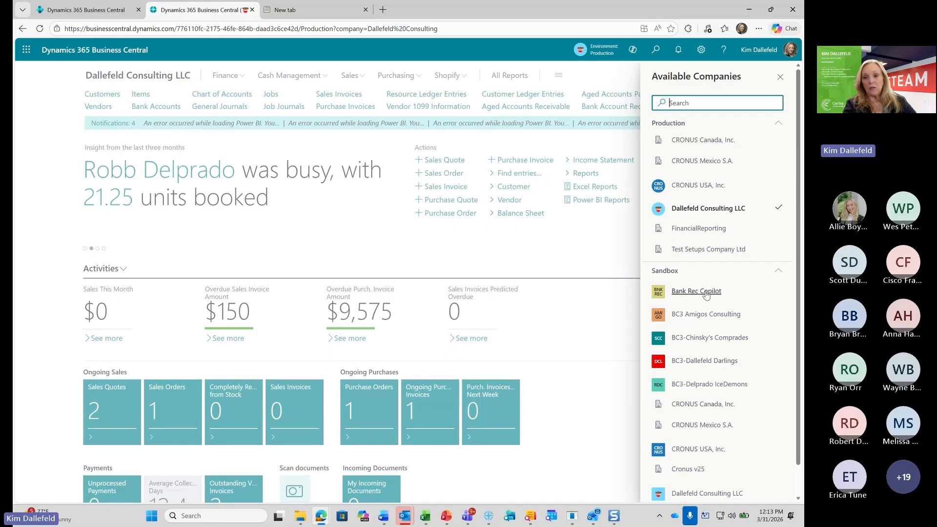
pyautogui.scroll(-1, 693, 290)
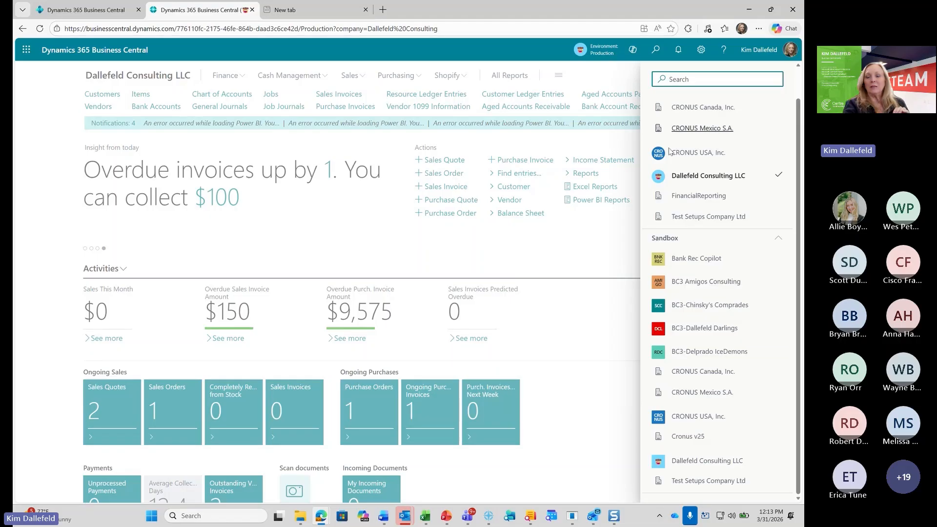
pyautogui.scroll(1, 696, 125)
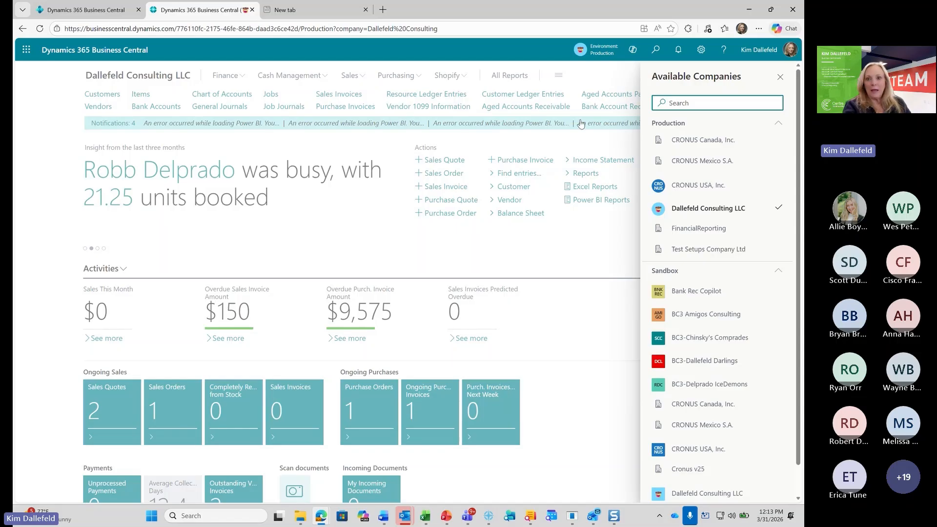
pyautogui.click(302, 231)
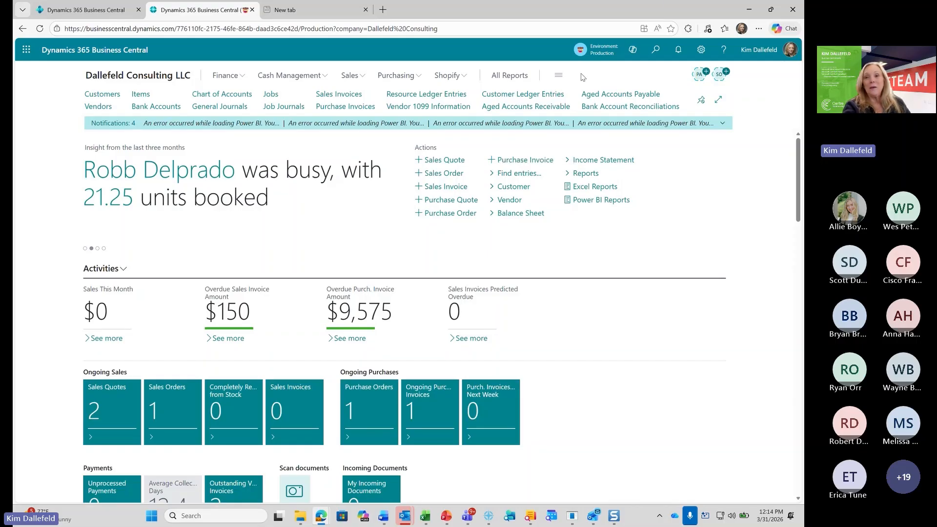
# Open the Keyboard Shortcuts article from the built-in help and load its graphical shortcuts PDF
pyautogui.click(720, 50)
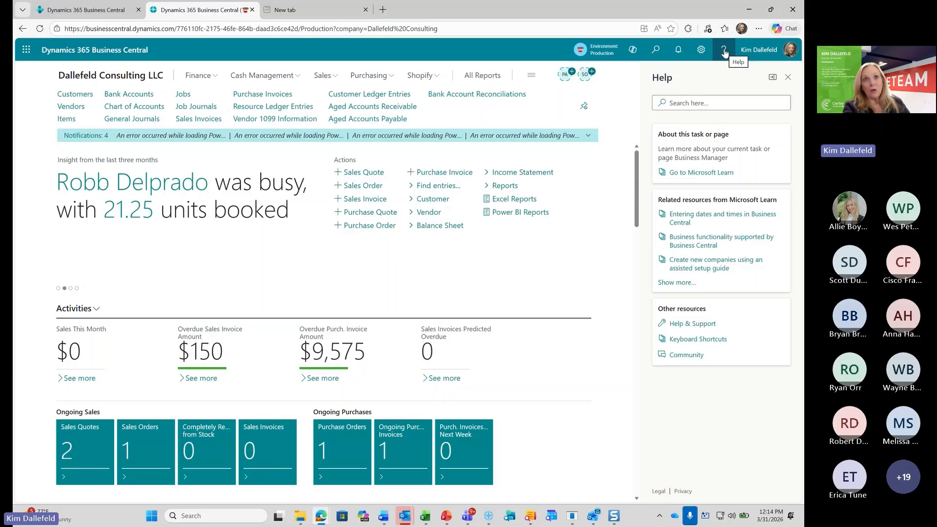
pyautogui.click(698, 339)
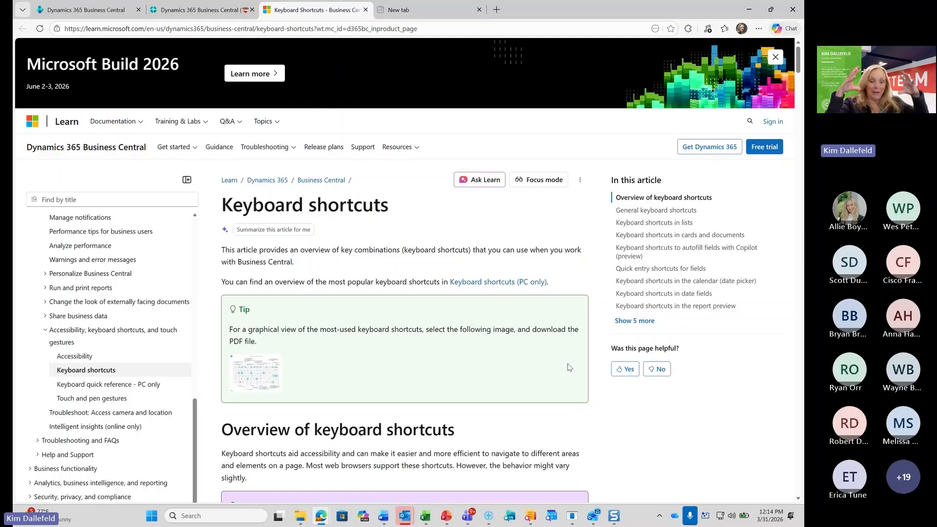
pyautogui.click(252, 376)
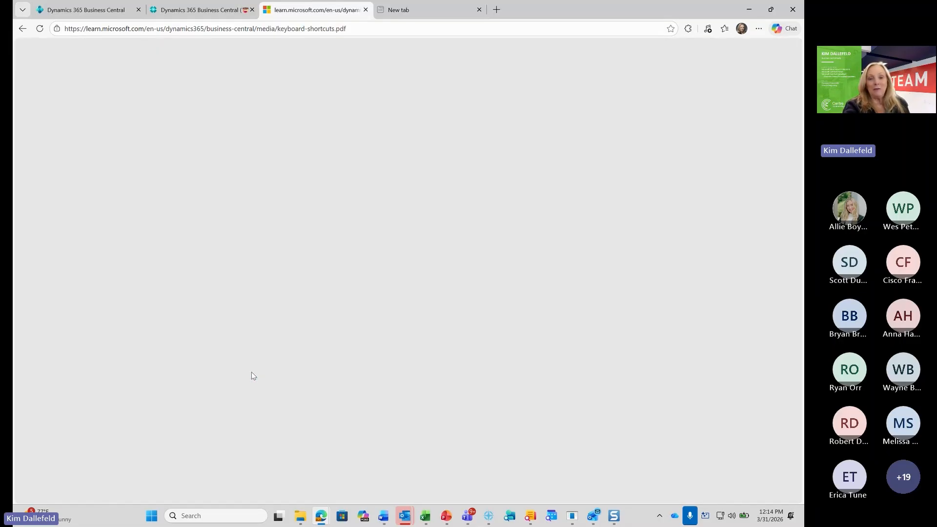
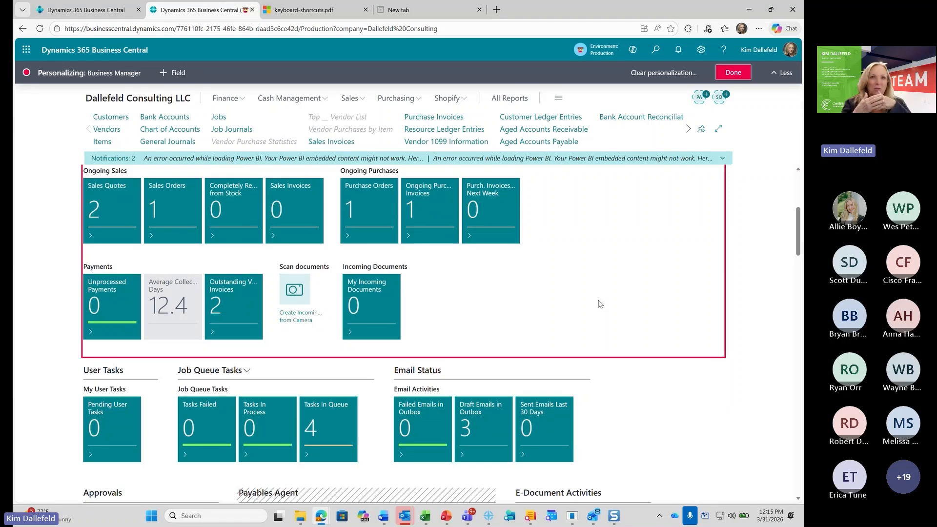
# Hide the My Incoming Documents tile and the Scan documents camera action in the Activities section while personalizing the home page
pyautogui.click(530, 287)
pyautogui.moveTo(376, 290)
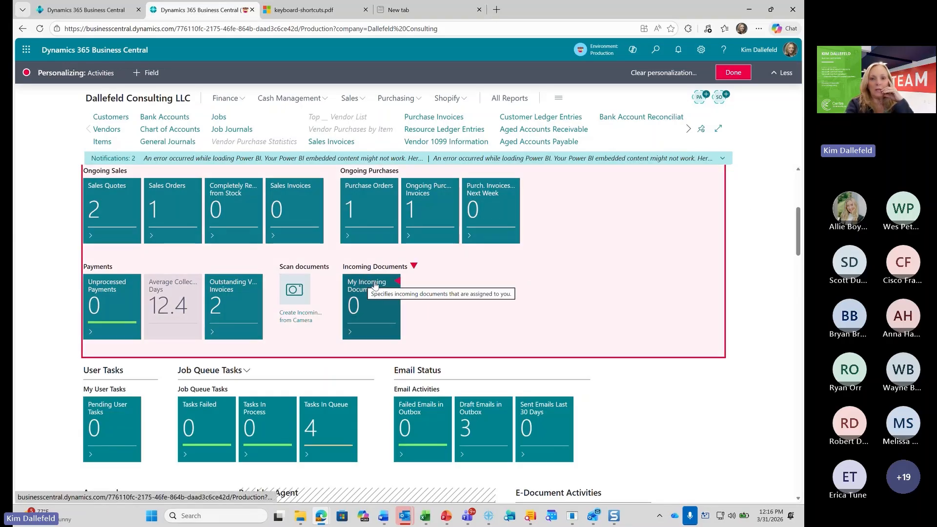
pyautogui.click(413, 267)
pyautogui.click(425, 272)
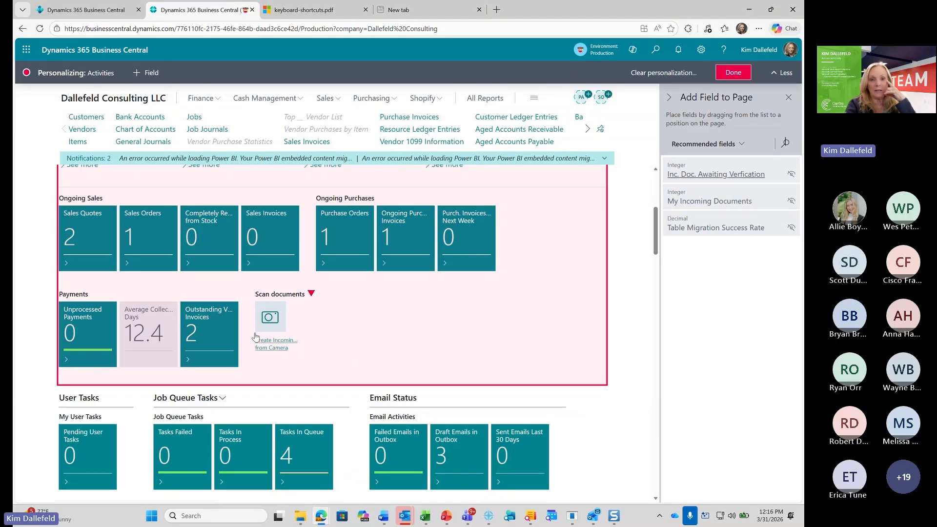
pyautogui.click(310, 293)
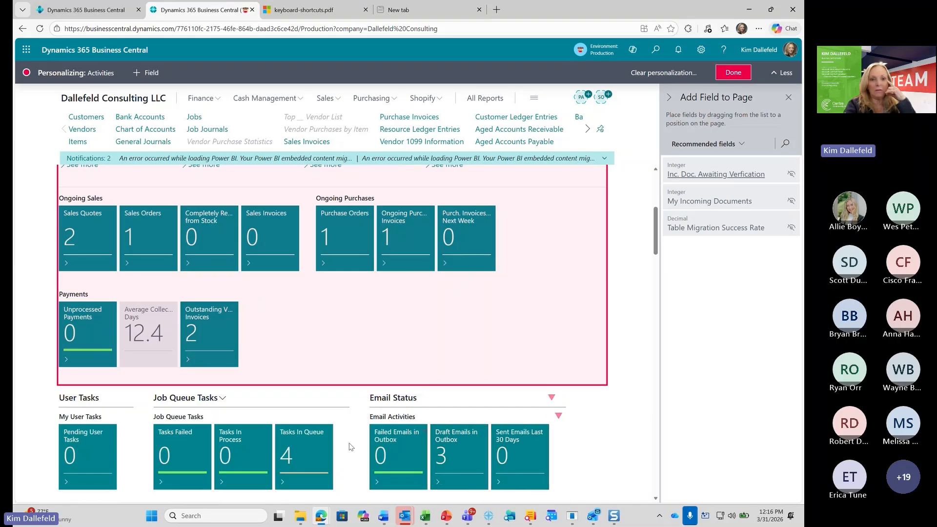
# Hide the Job Queue Tasks and User Tasks parts on the home page and finish personalizing
pyautogui.click(336, 398)
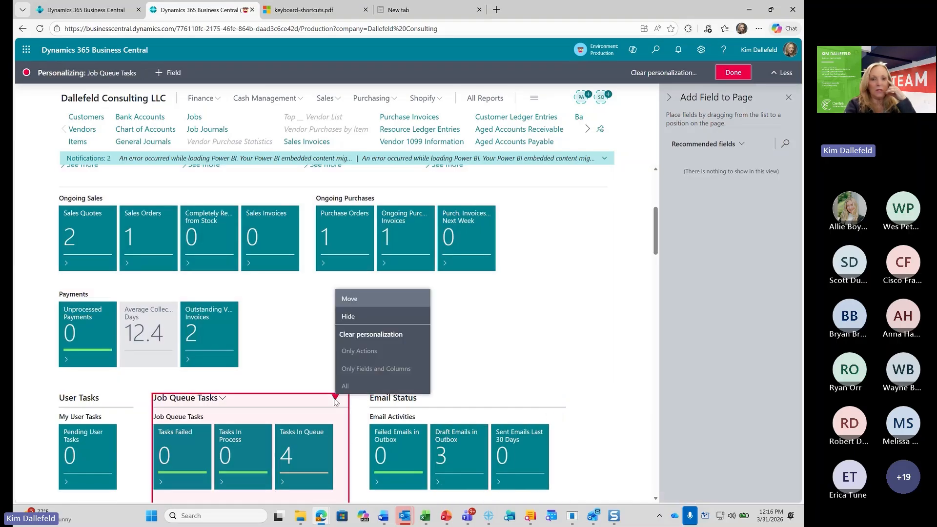
pyautogui.click(348, 320)
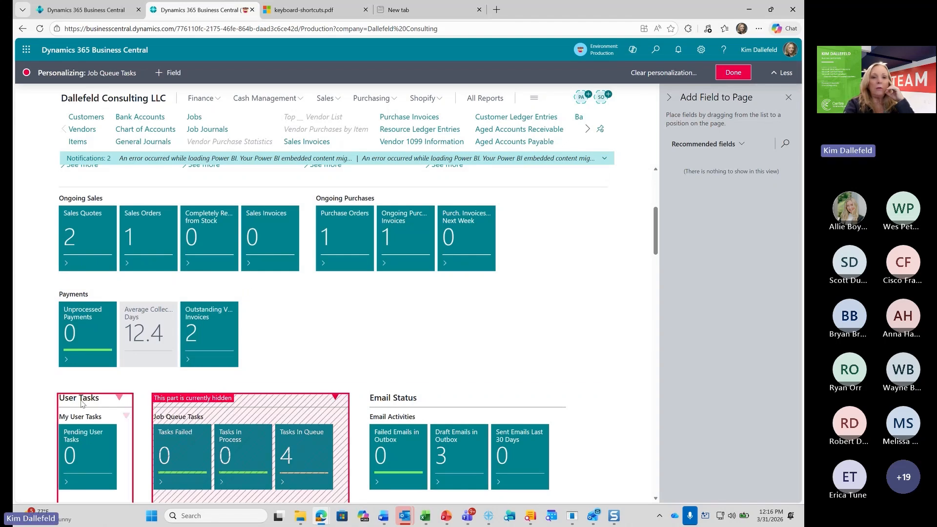
pyautogui.click(119, 398)
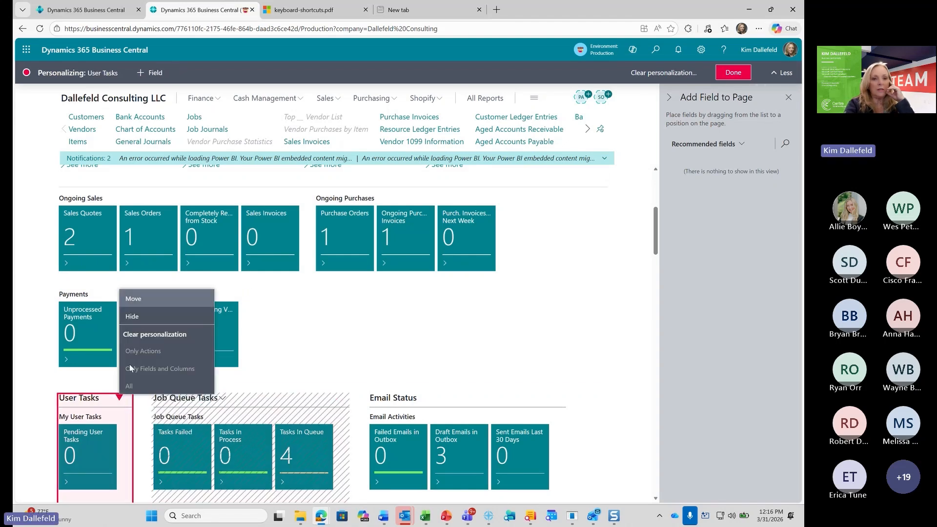
pyautogui.click(140, 318)
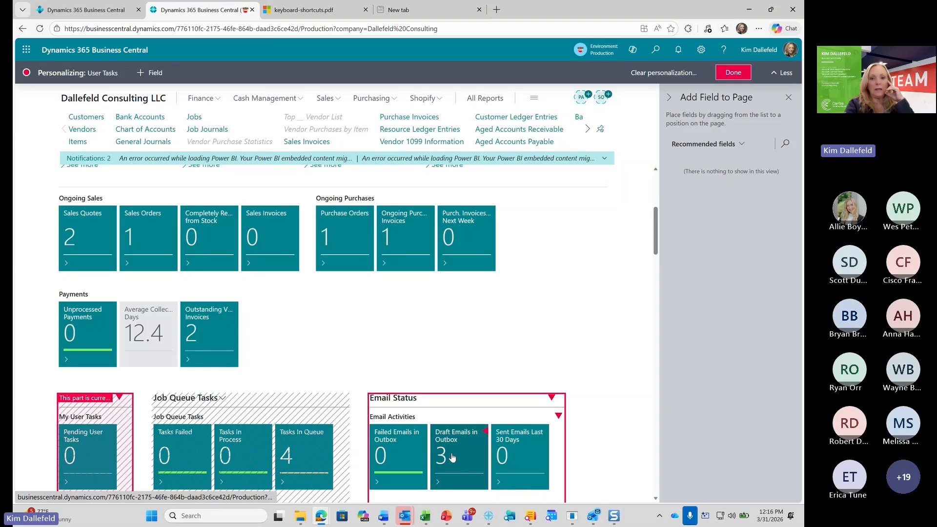
pyautogui.moveTo(452, 457); pyautogui.dragTo(368, 327)
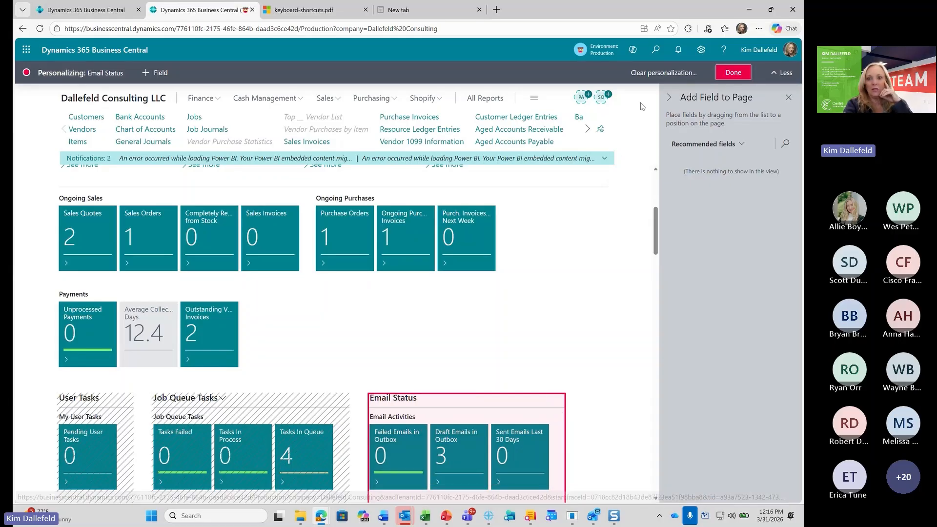
pyautogui.click(733, 73)
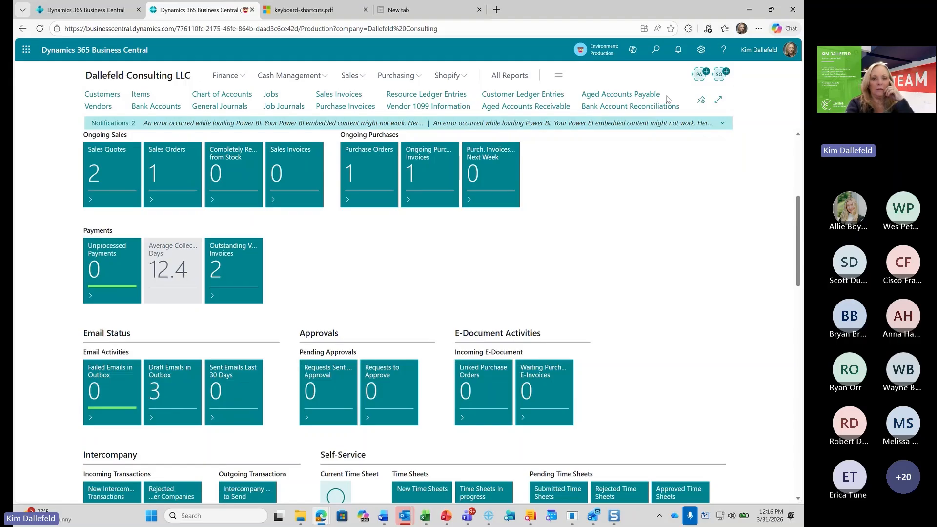
# Review the personalized home page from the headline and activity tiles down to the Report Inbox
pyautogui.scroll(5, 599, 239)
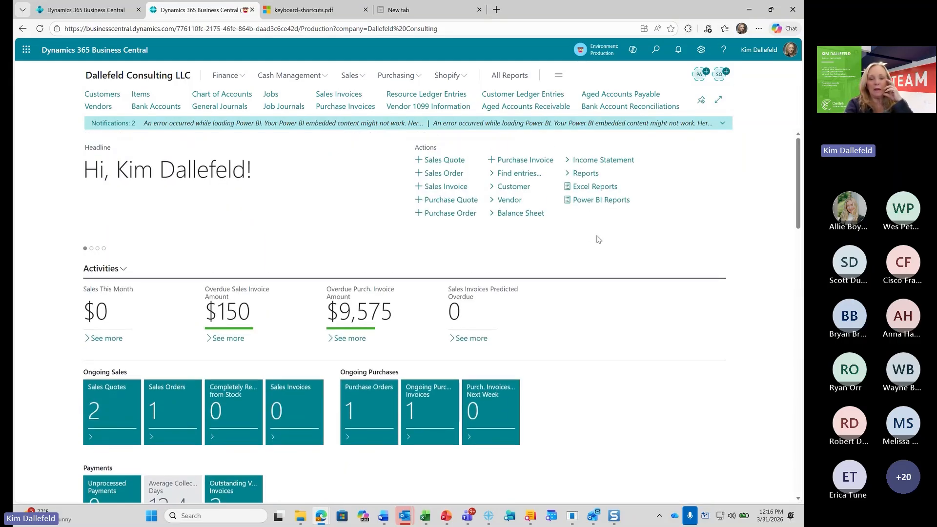
pyautogui.scroll(-7, 599, 240)
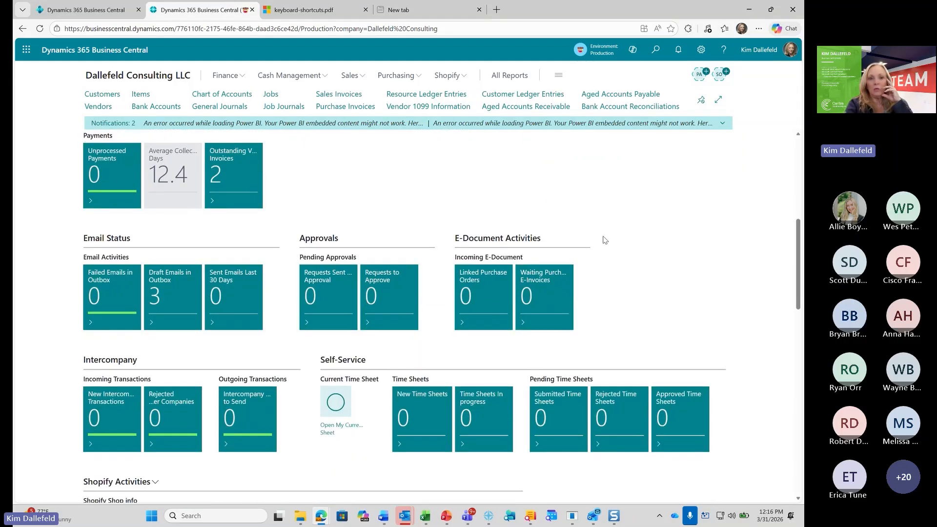
pyautogui.scroll(2, 606, 237)
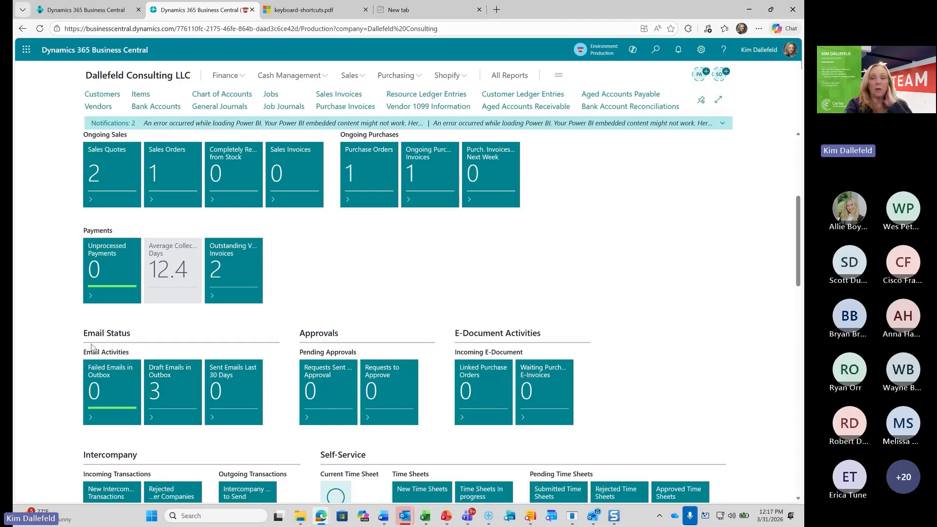
pyautogui.scroll(5, 593, 308)
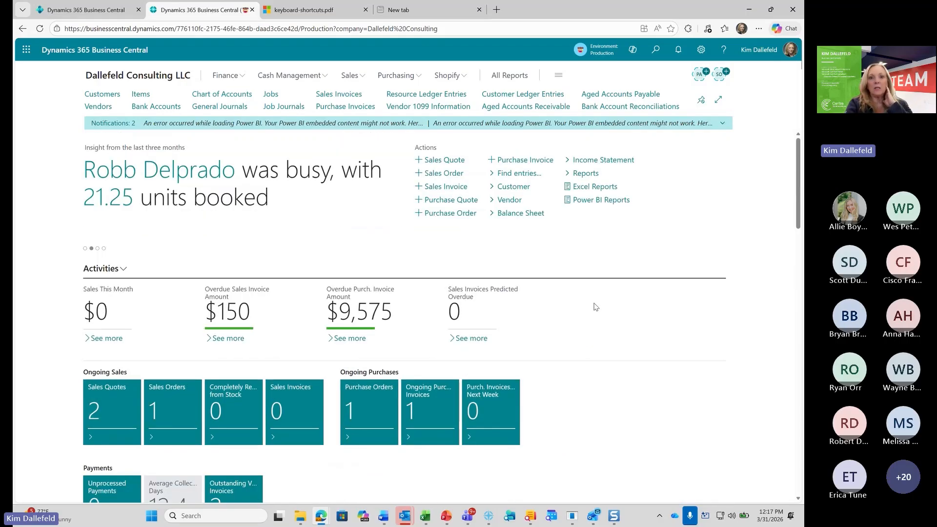
pyautogui.scroll(-4, 595, 307)
pyautogui.scroll(-4, 596, 306)
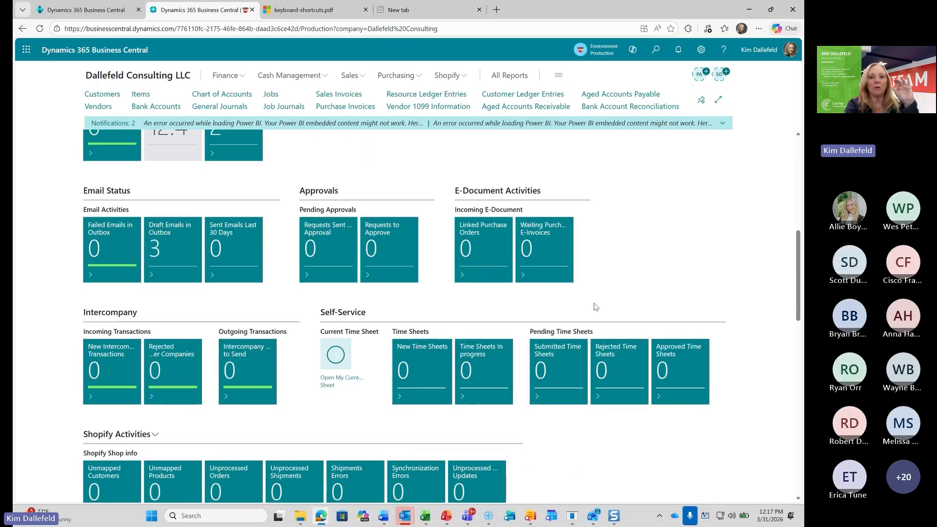
pyautogui.scroll(-5, 596, 306)
pyautogui.scroll(-5, 595, 307)
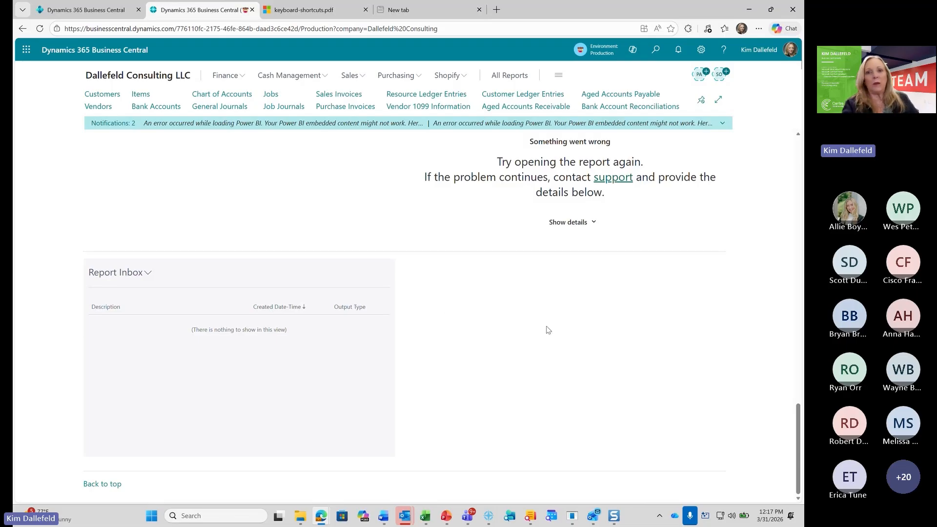
pyautogui.scroll(10, 547, 326)
pyautogui.scroll(10, 549, 324)
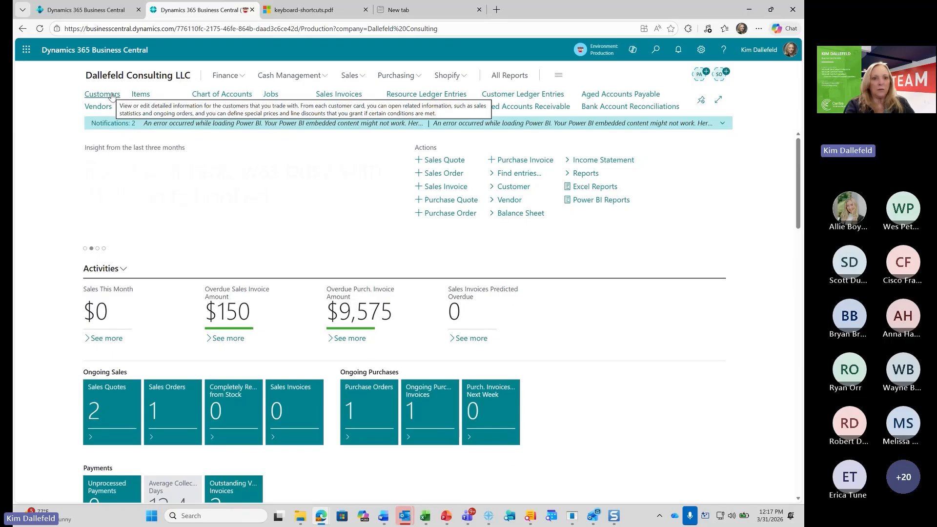
# Open the Customers list, remove its No. filter to browse all records, and show the Sales navigation links
pyautogui.click(112, 95)
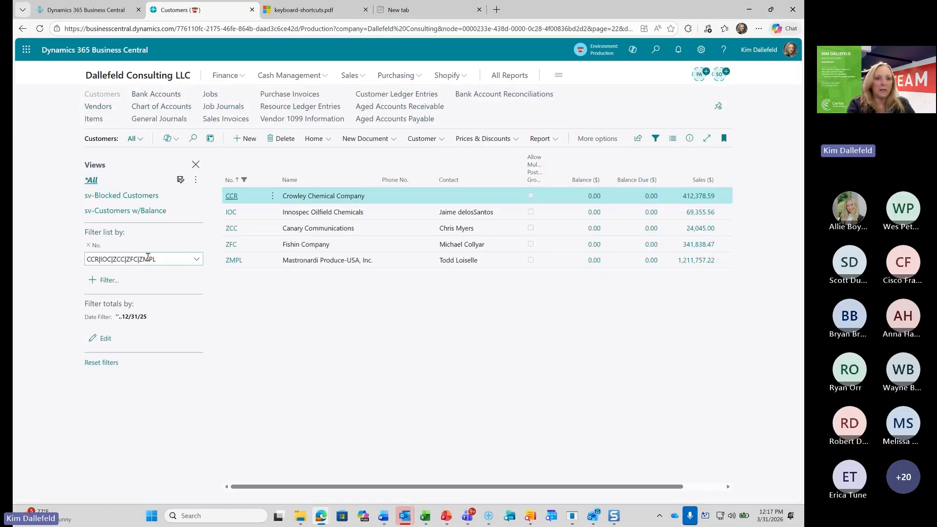
pyautogui.click(89, 246)
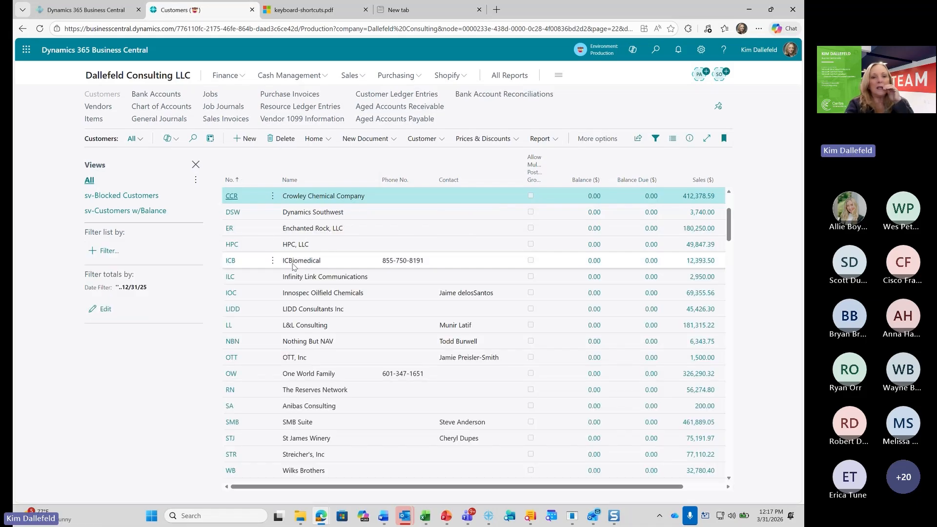
pyautogui.scroll(-15, 292, 266)
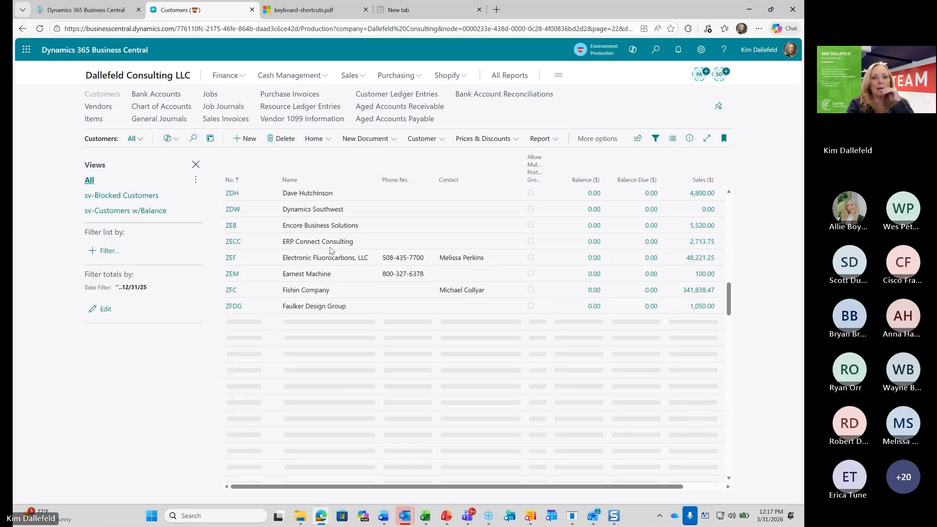
pyautogui.scroll(5, 331, 248)
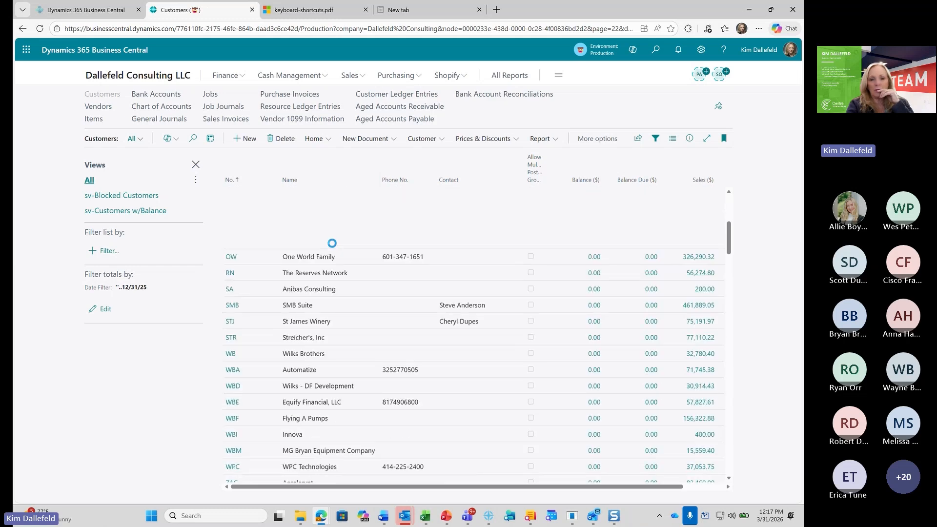
pyautogui.scroll(5, 330, 245)
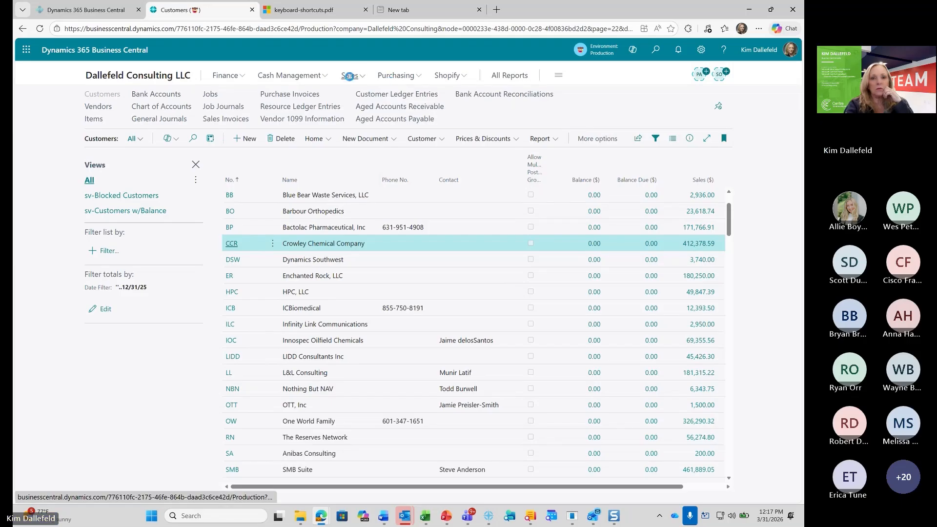
pyautogui.click(349, 76)
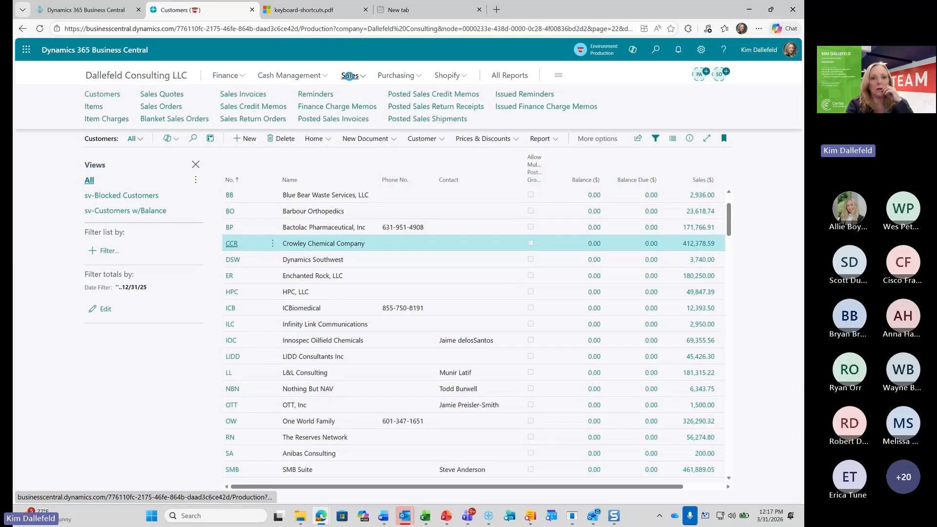
# Switch to the CRONUS International Ltd. sandbox session, close its company list, and open the Chart of Accounts
pyautogui.click(95, 12)
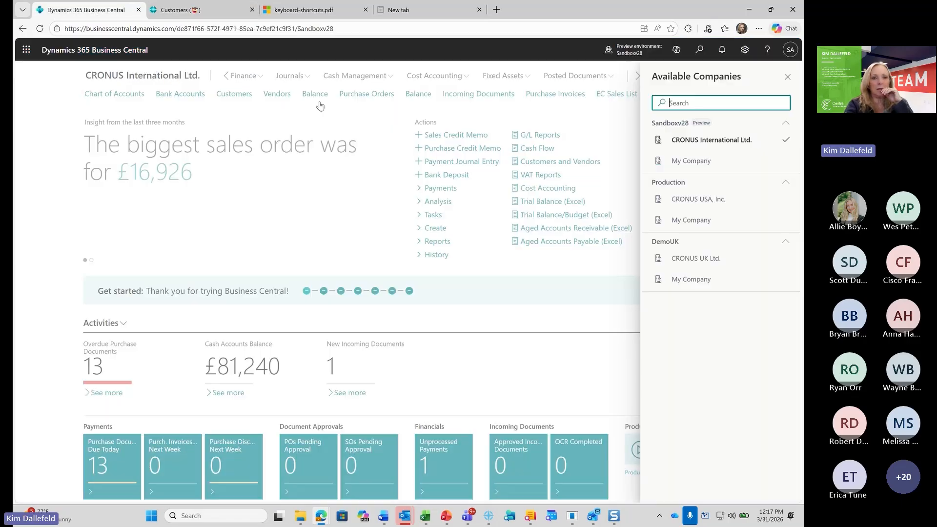
pyautogui.click(788, 77)
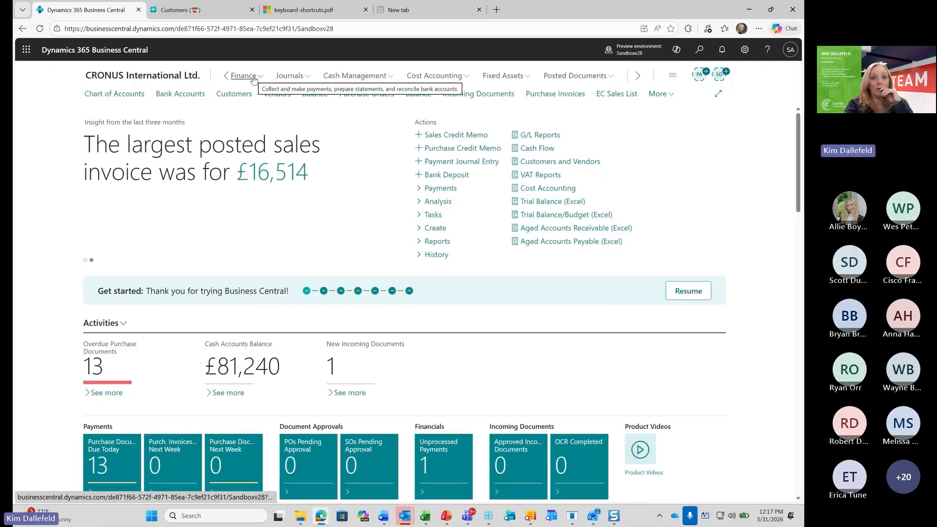
pyautogui.click(114, 95)
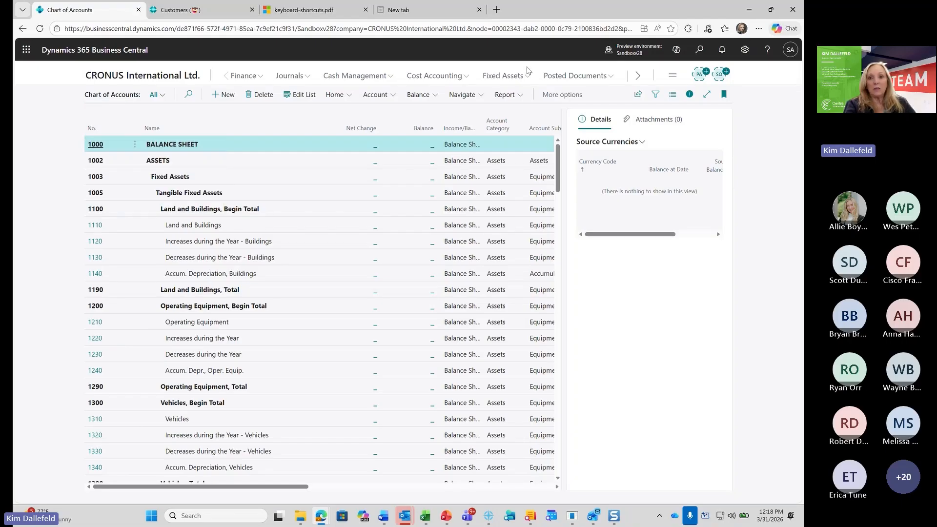
# Open the Posted Purchase Invoices list and show the Posted Documents navigation links again
pyautogui.click(604, 79)
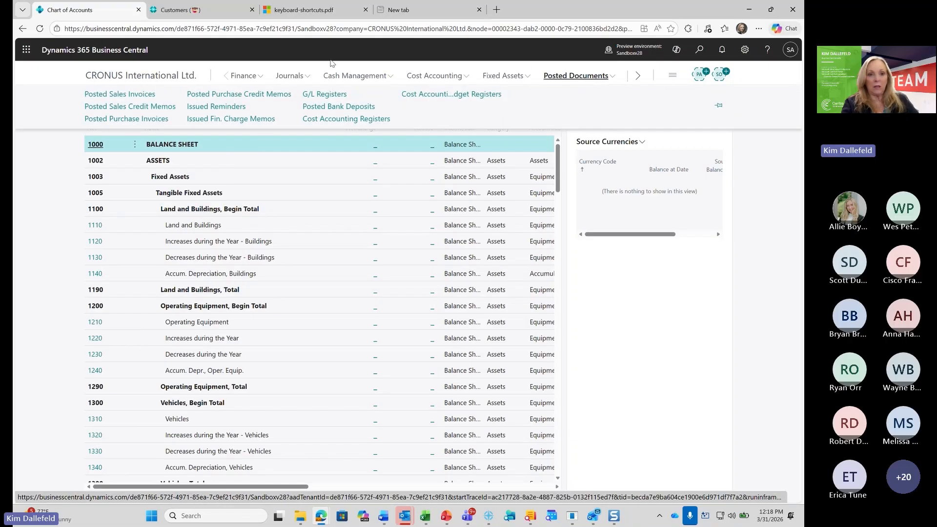
pyautogui.click(149, 119)
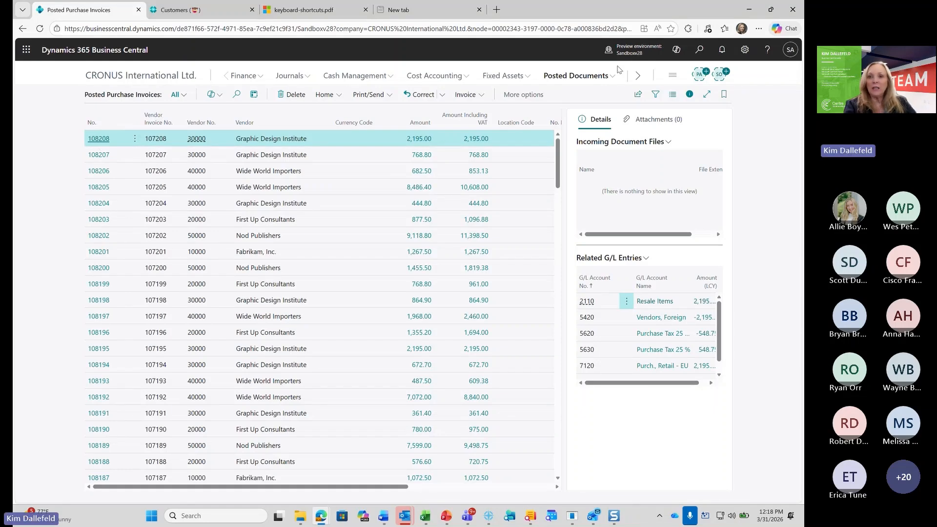
pyautogui.click(589, 78)
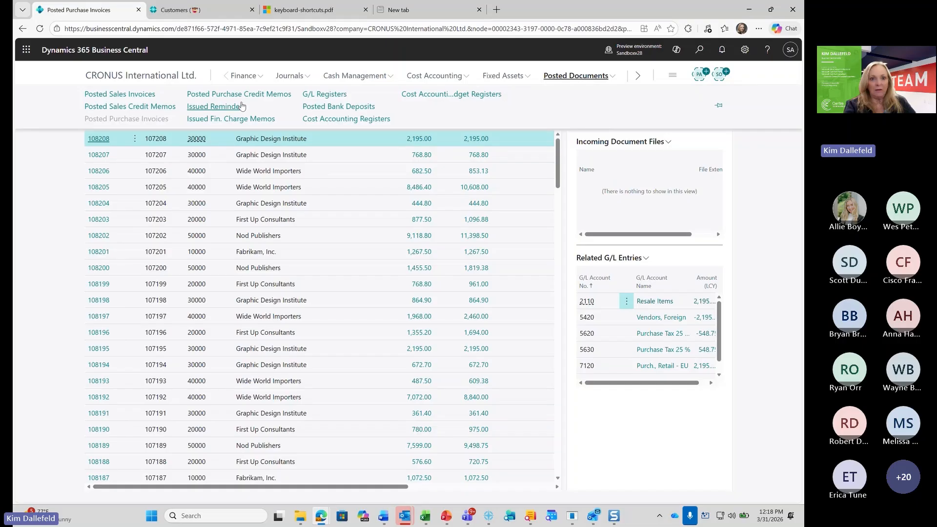
# Search for "posted pur inv l", view the Posted Purchase Invoice Lines page, and return to the invoice list
pyautogui.click(700, 50)
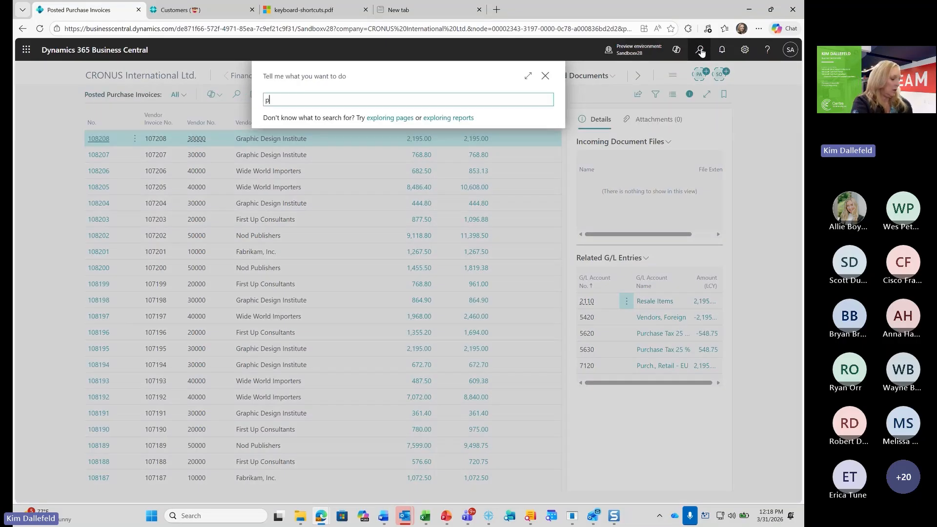
pyautogui.write('posted pur inv l')
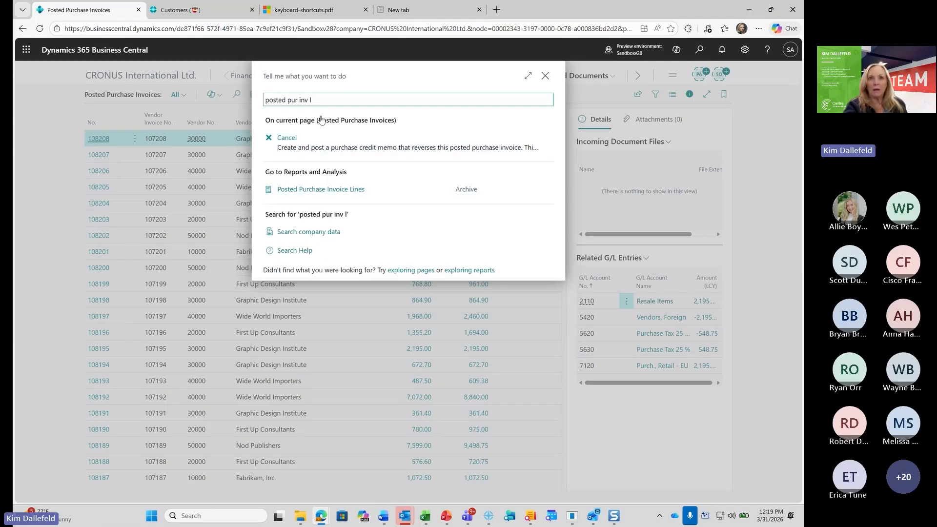
pyautogui.click(312, 191)
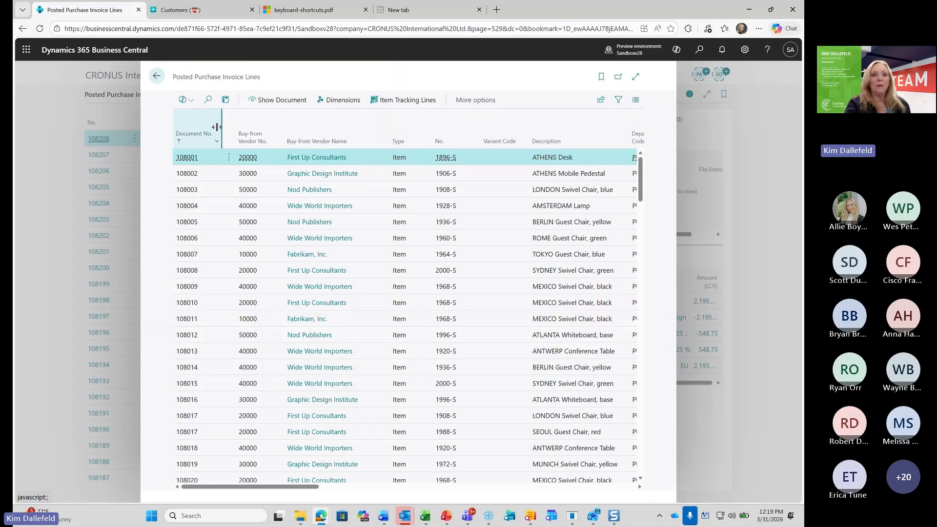
pyautogui.click(157, 77)
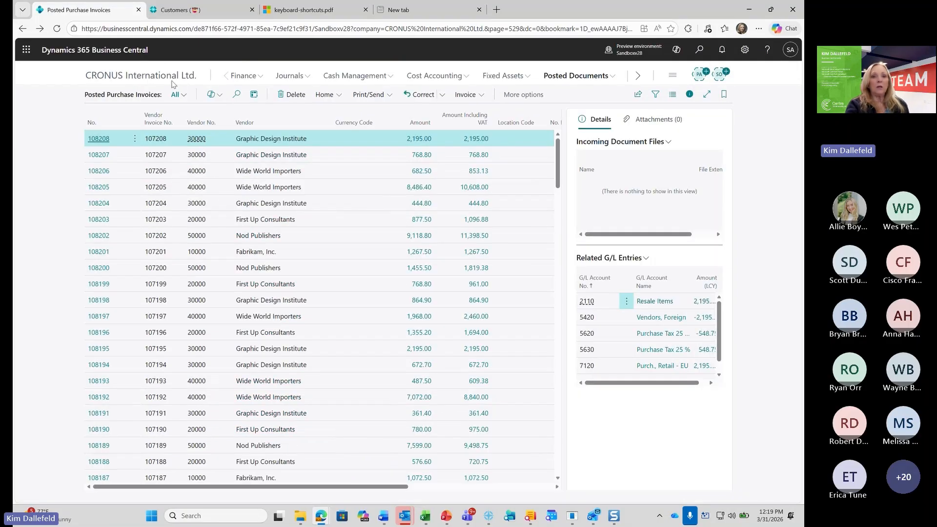
# Open the second posted purchase invoice in the list, from Graphic Design Institute, and hide its FactBox pane
pyautogui.click(102, 157)
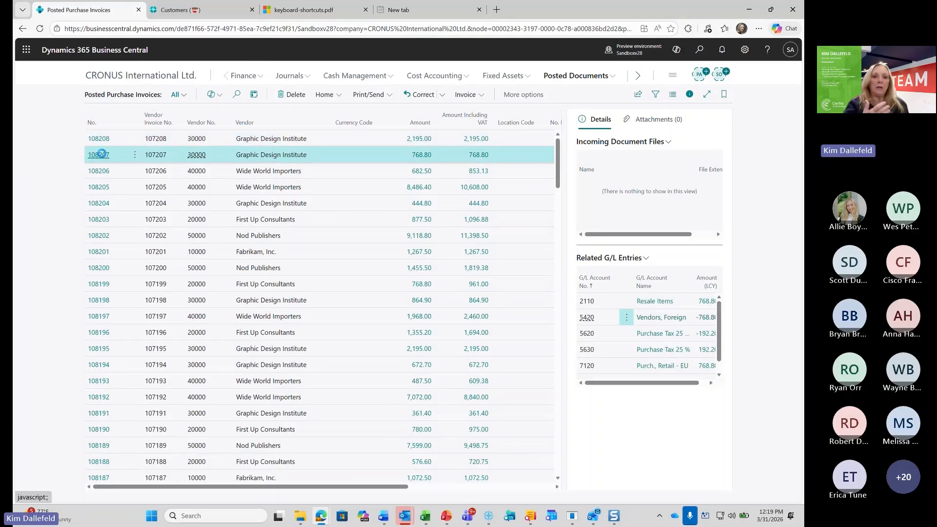
pyautogui.click(101, 154)
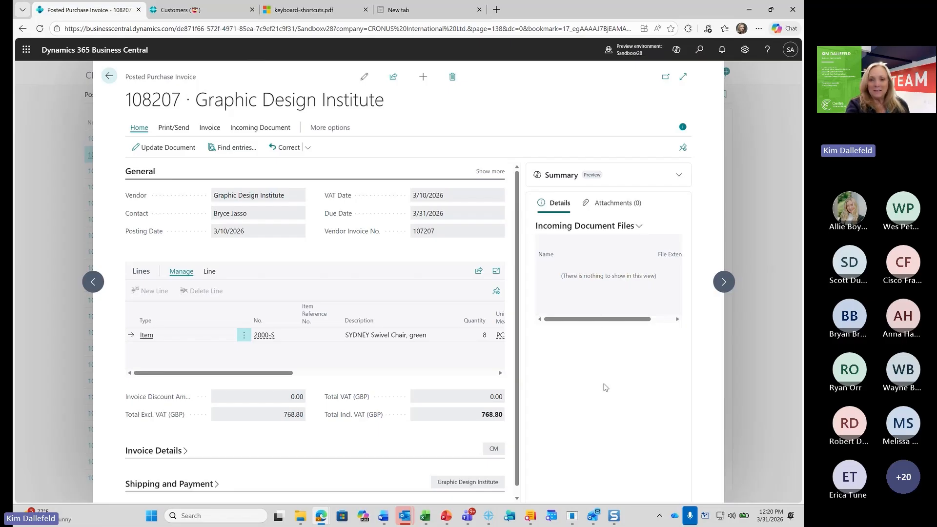
pyautogui.click(684, 128)
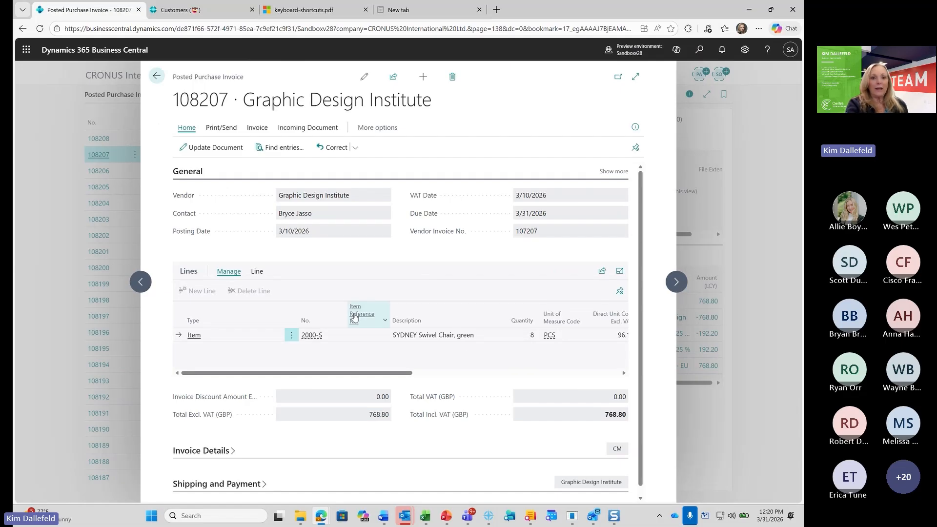
# Narrow the Type and Quantity columns in the invoice lines and expand the posted purchase invoice page to the wide layout
pyautogui.moveTo(285, 309); pyautogui.dragTo(227, 317)
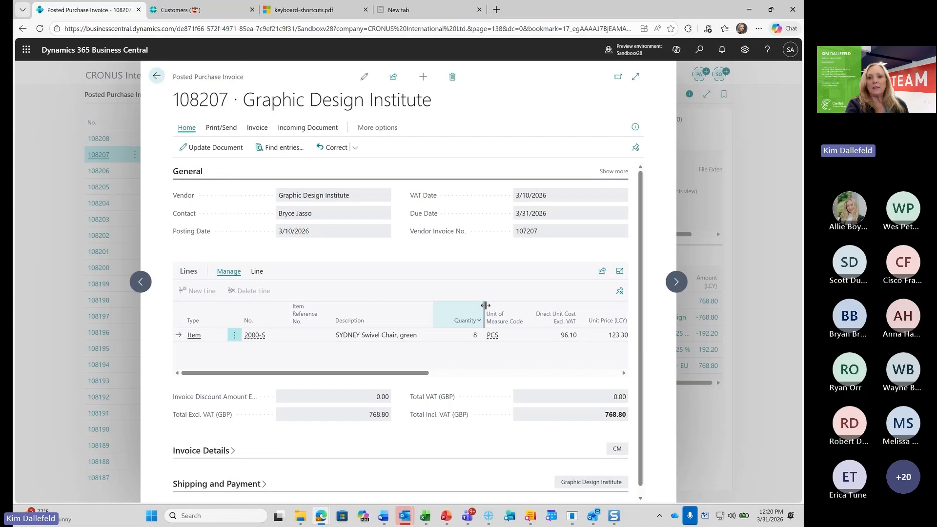
pyautogui.moveTo(482, 307); pyautogui.dragTo(476, 307)
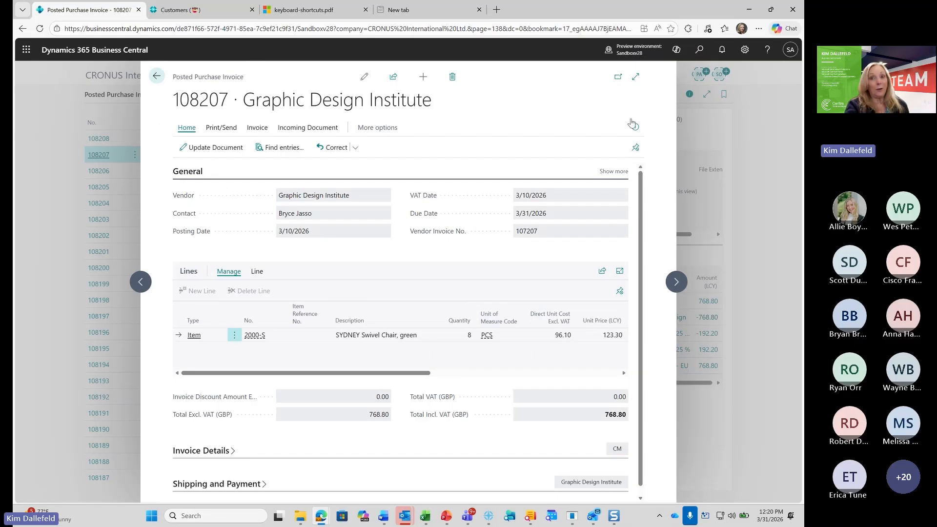
pyautogui.click(636, 77)
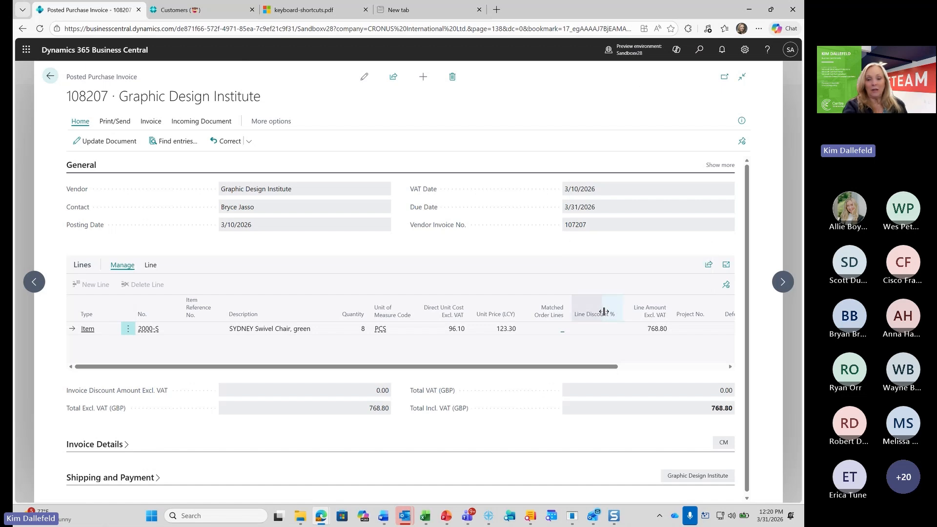
# Narrow the Line Discount %, Matched Order Lines, Project No. and Deferral Code columns in the invoice lines
pyautogui.moveTo(604, 311); pyautogui.dragTo(572, 306)
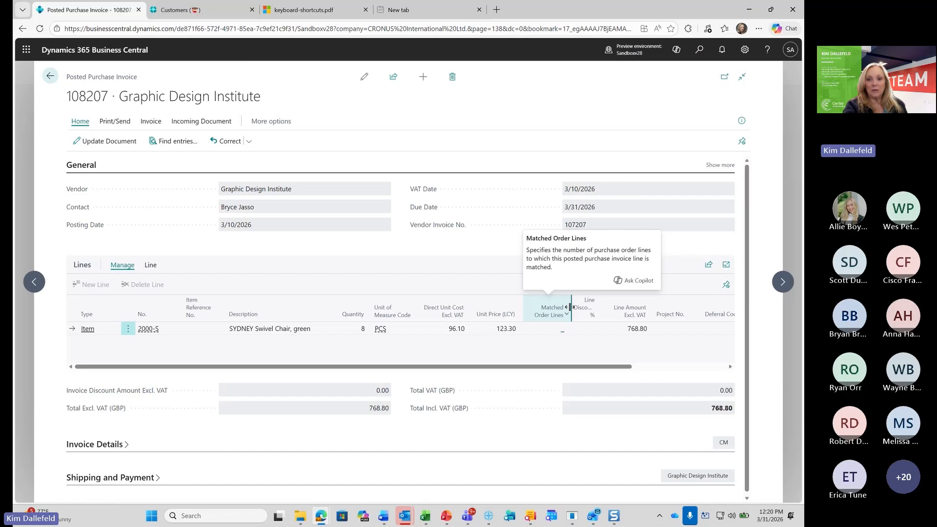
pyautogui.moveTo(569, 307); pyautogui.dragTo(552, 307)
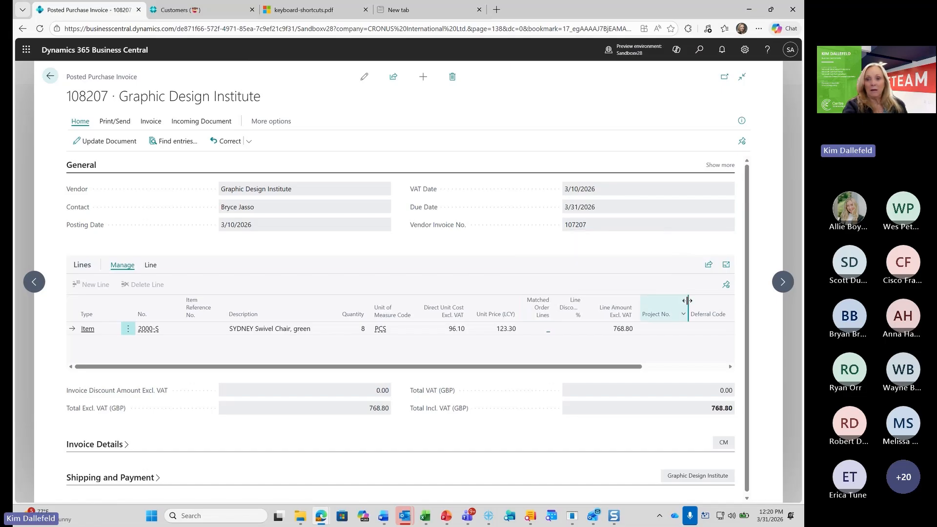
pyautogui.moveTo(673, 305); pyautogui.dragTo(702, 307)
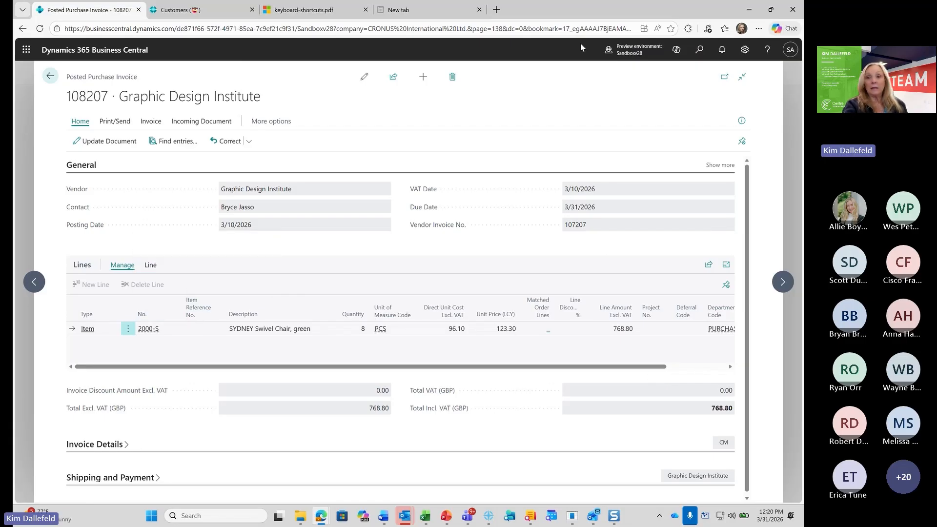
# Personalize the posted purchase invoice page to hide the Item Reference No. column in the lines
pyautogui.click(745, 51)
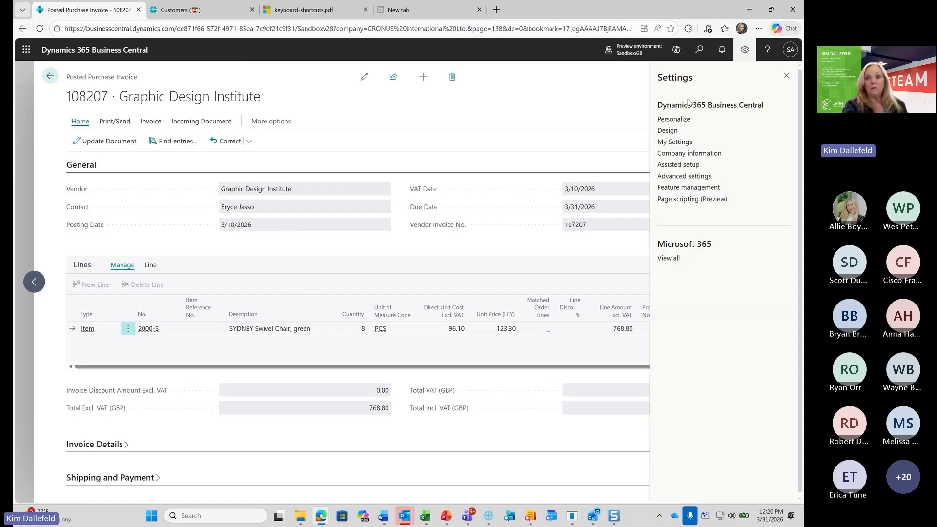
pyautogui.click(672, 119)
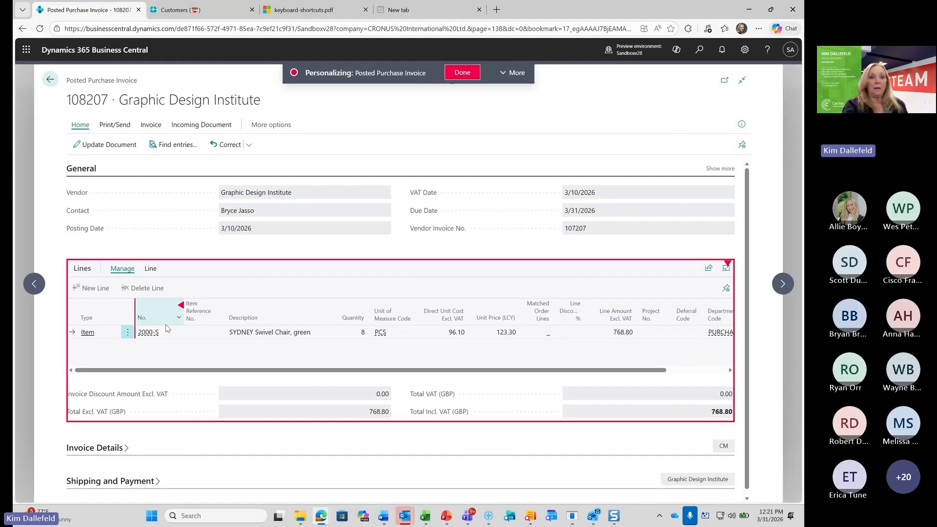
pyautogui.click(225, 306)
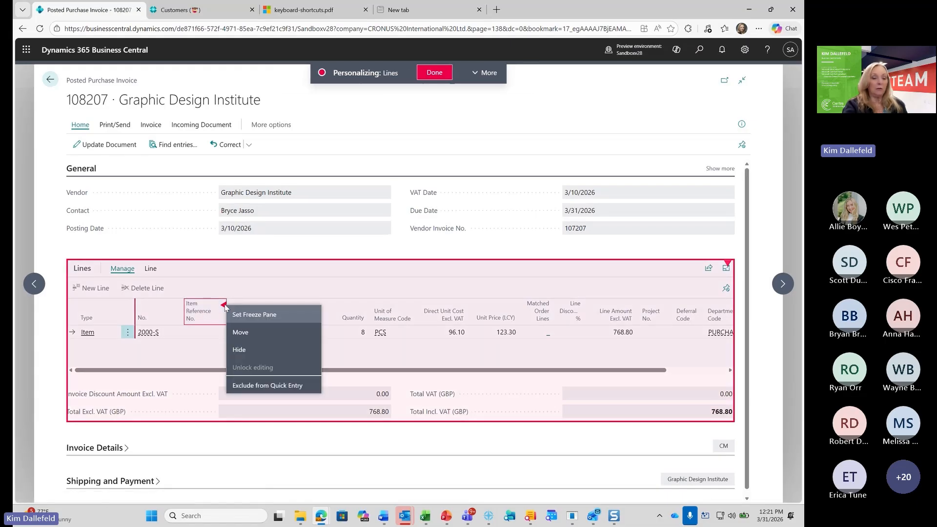
pyautogui.click(240, 349)
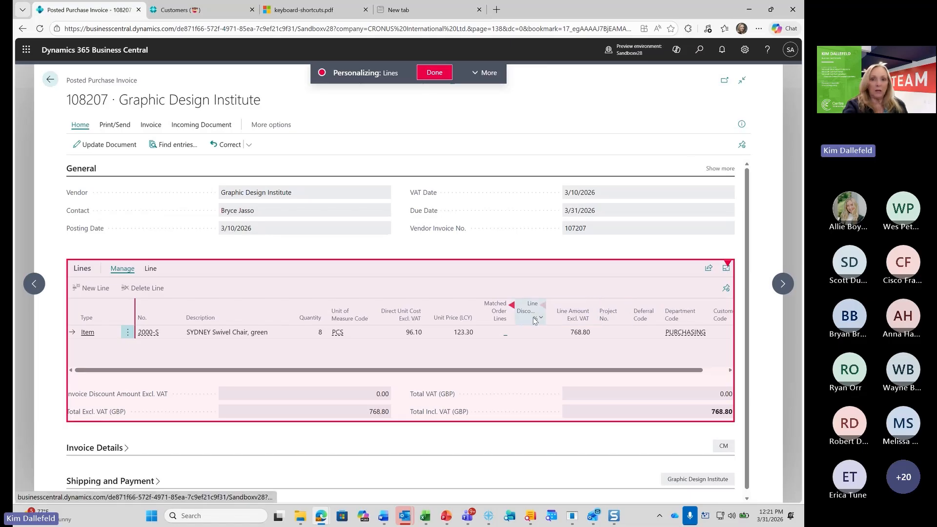
pyautogui.click(433, 73)
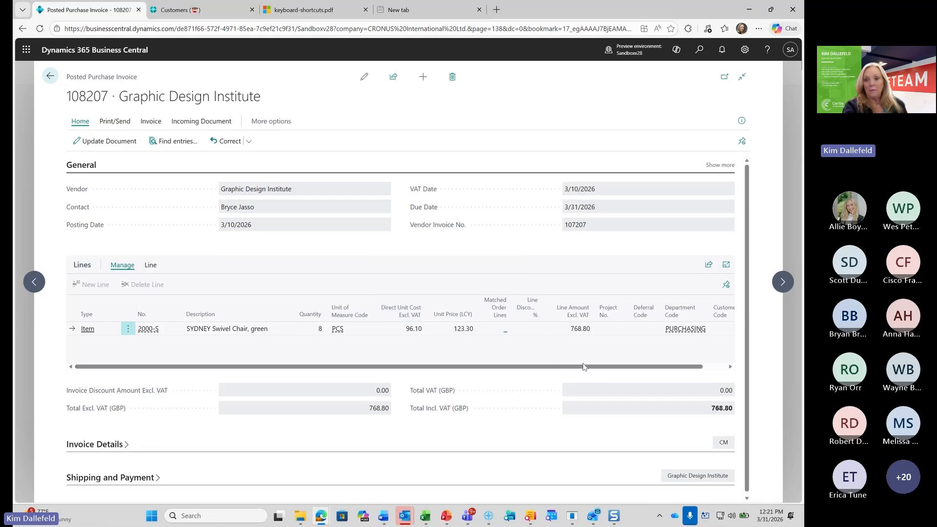
# Narrow the Customergroup Code and Unit of Measure Code columns so the invoice lines fit without horizontal scrolling
pyautogui.moveTo(582, 370); pyautogui.dragTo(605, 370)
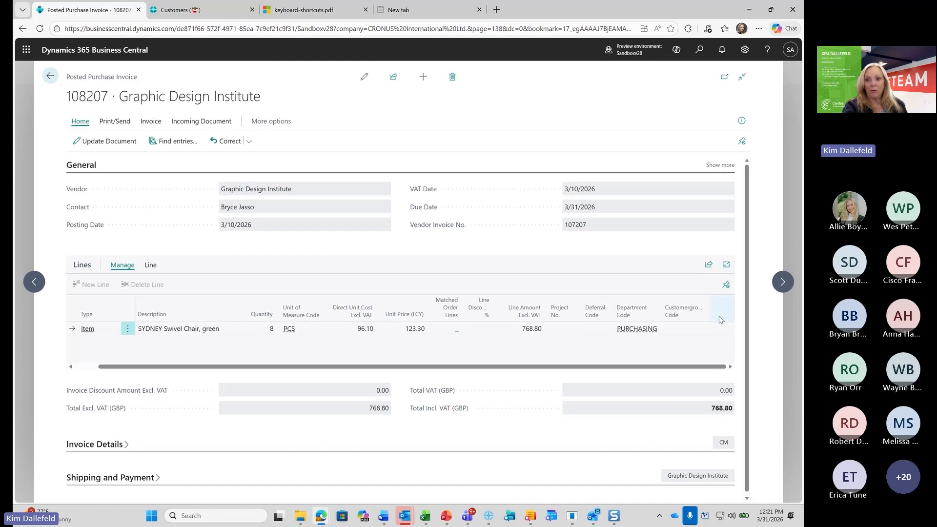
pyautogui.moveTo(705, 312); pyautogui.dragTo(662, 311)
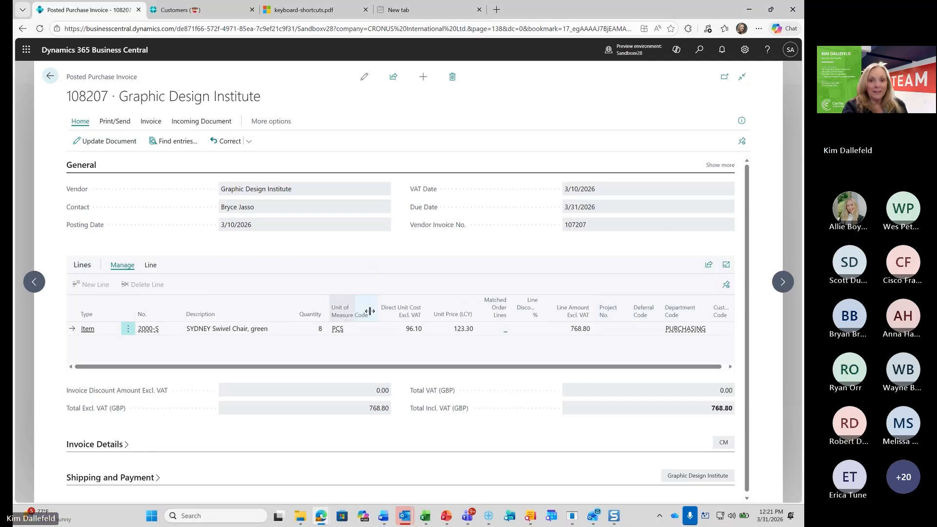
pyautogui.moveTo(370, 311); pyautogui.dragTo(361, 312)
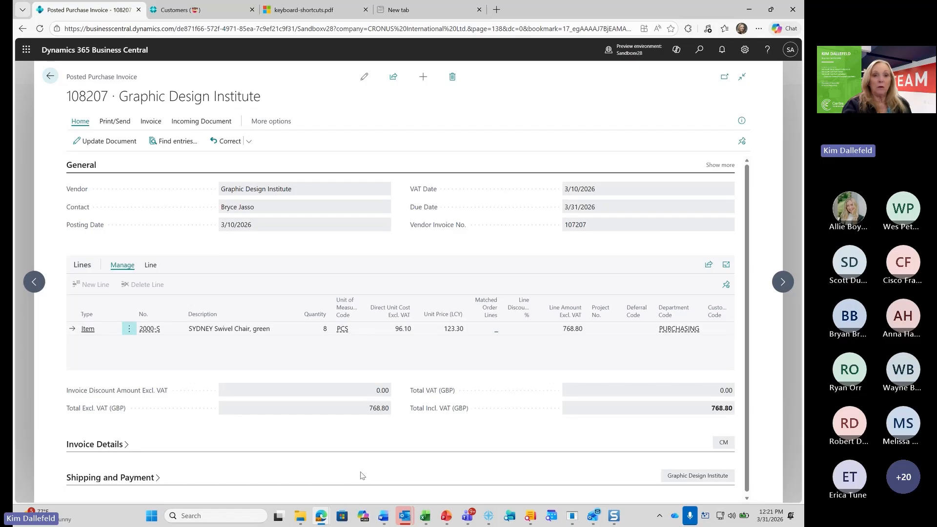
# Leave the invoice for the home page, open the Vendors page, and change its layout from tiles to List
pyautogui.click(50, 77)
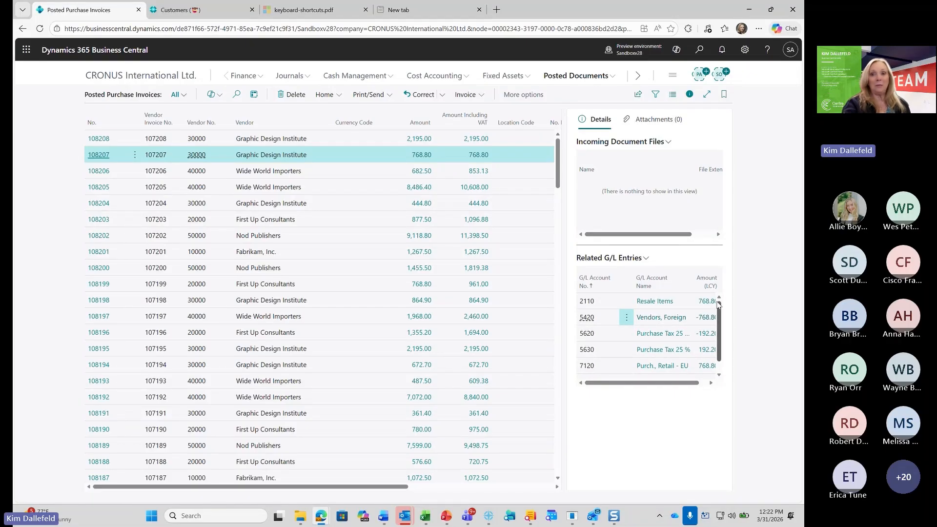
pyautogui.click(155, 77)
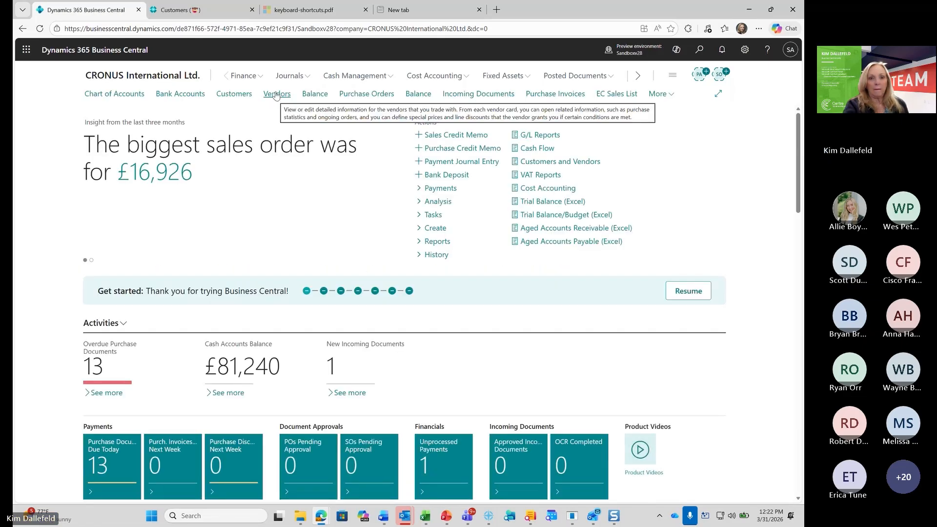
pyautogui.click(276, 94)
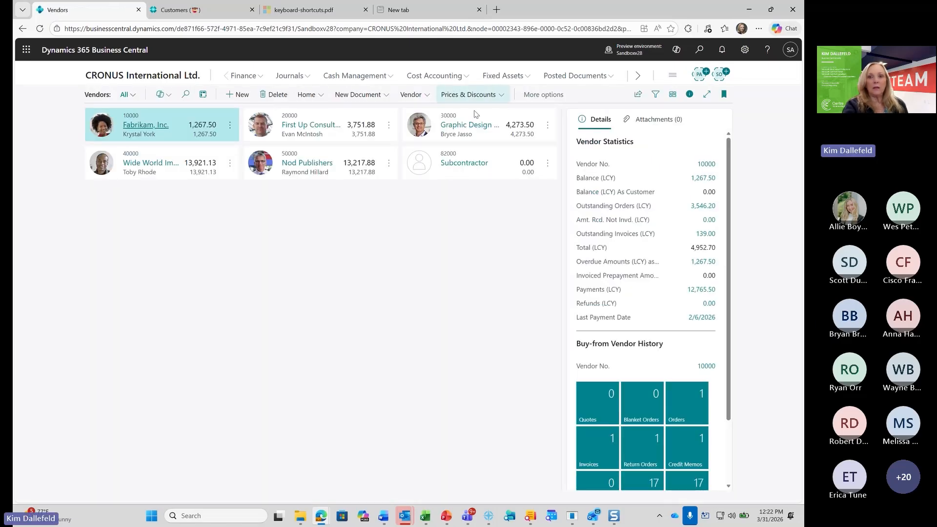
pyautogui.click(673, 94)
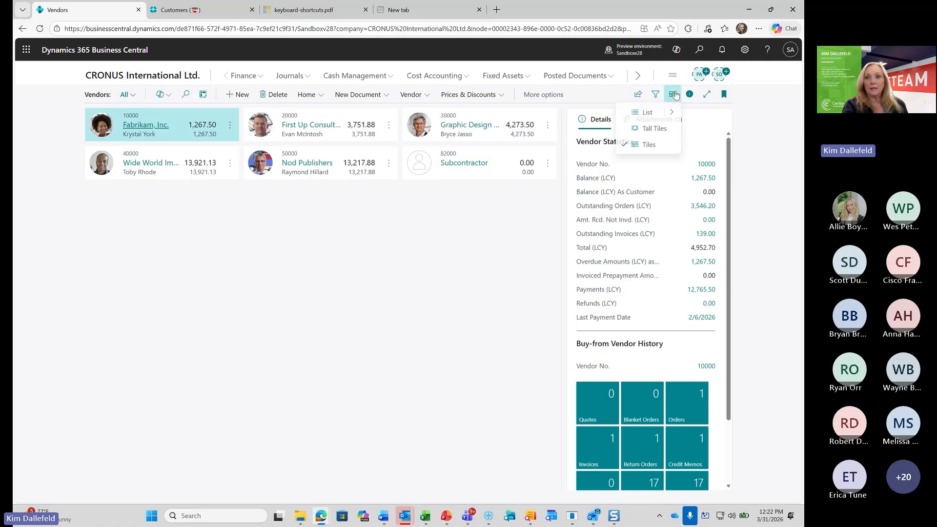
pyautogui.click(647, 113)
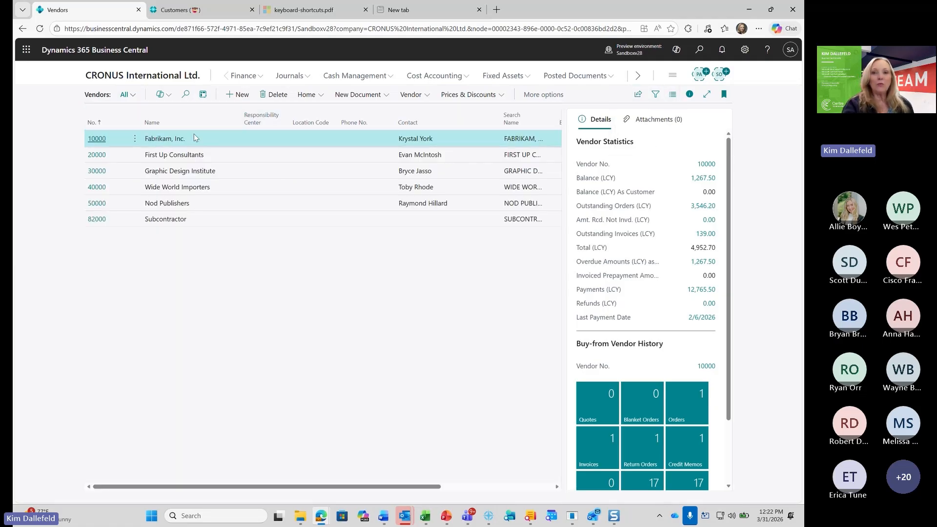
# Open the Fabrikam, Inc. vendor card, generate its Copilot summary, and collapse the summary section
pyautogui.click(88, 139)
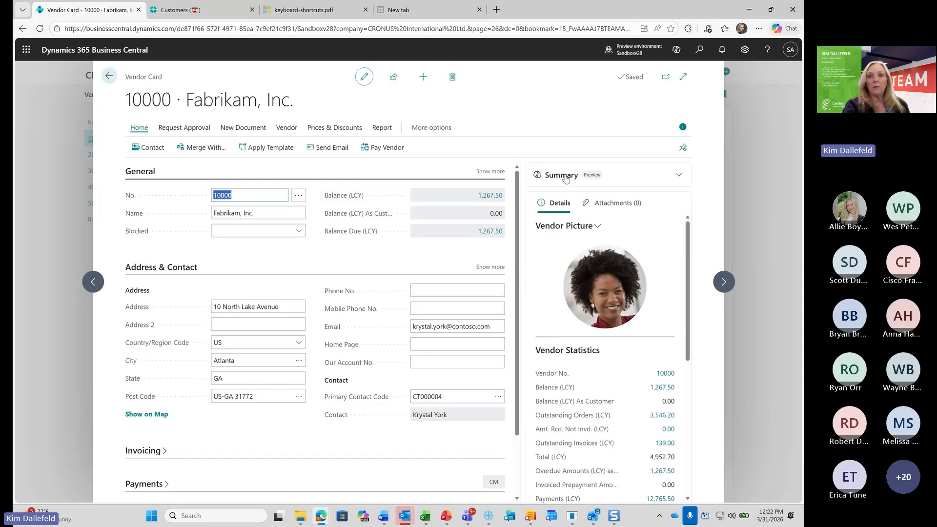
pyautogui.click(565, 179)
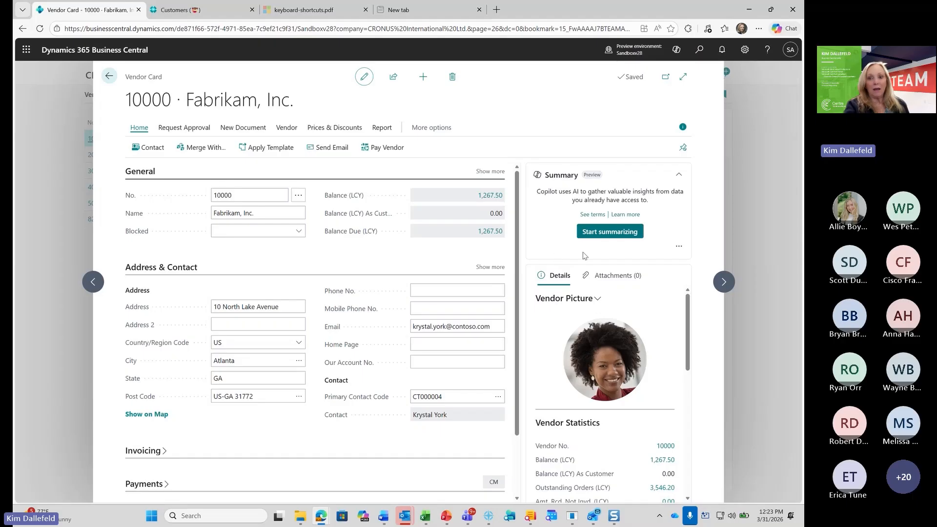
pyautogui.click(611, 233)
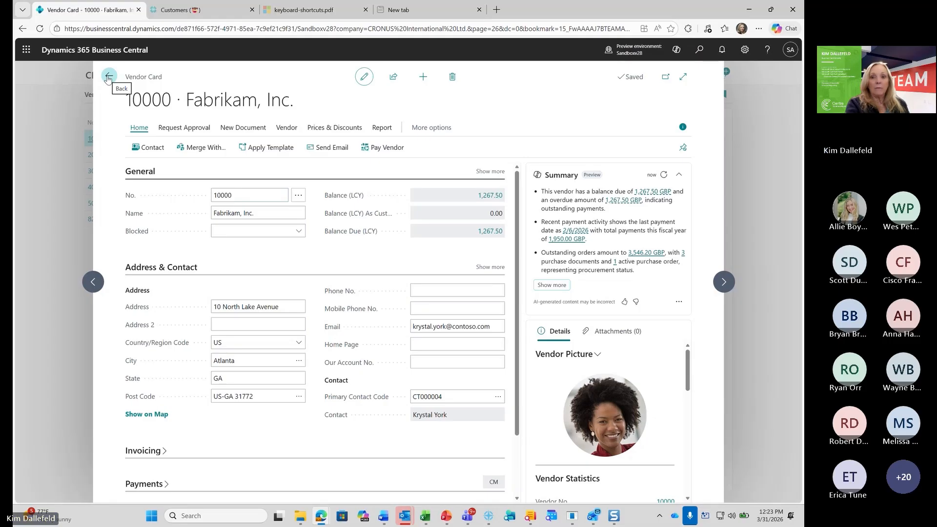
pyautogui.click(678, 174)
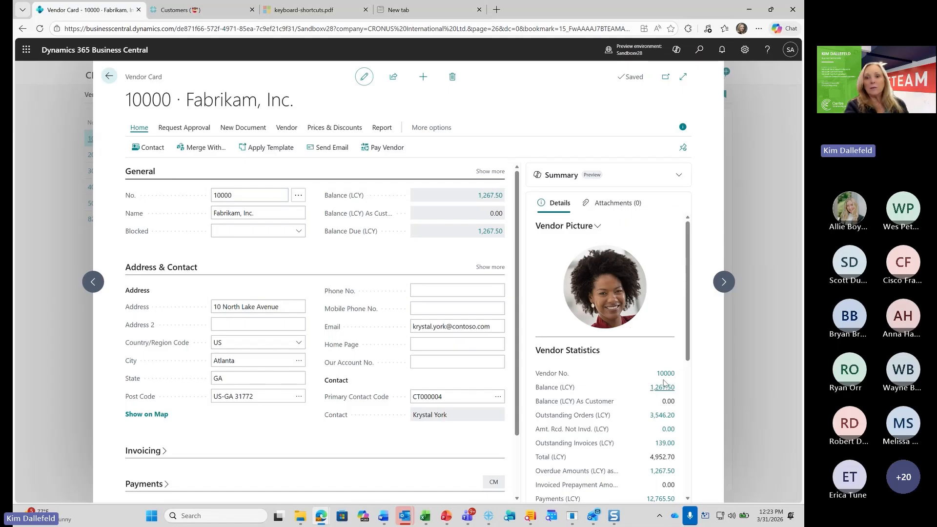
# Review the Vendor Statistics and Buy-from Vendor History in Fabrikam's FactBox pane, and return to the Vendors list
pyautogui.scroll(-1, 641, 396)
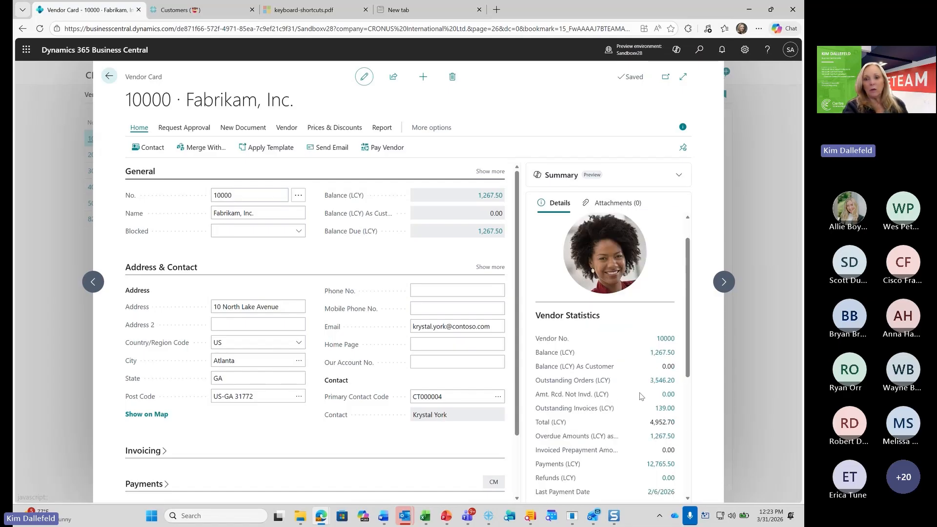
pyautogui.scroll(-1, 641, 396)
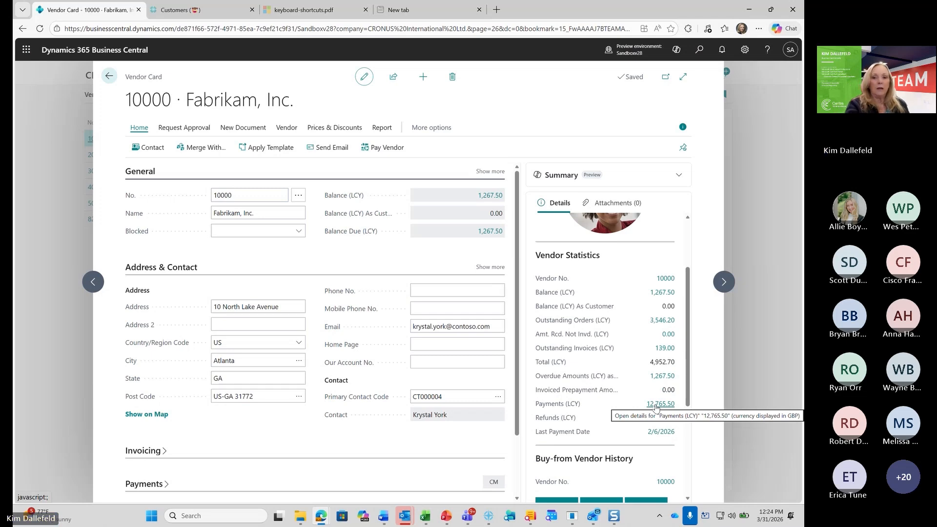
pyautogui.scroll(-3, 656, 407)
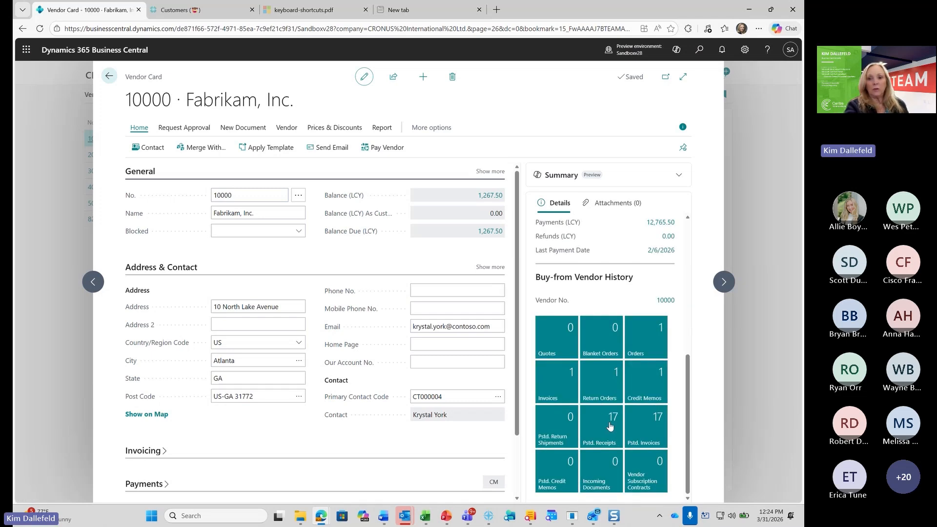
pyautogui.moveTo(604, 431)
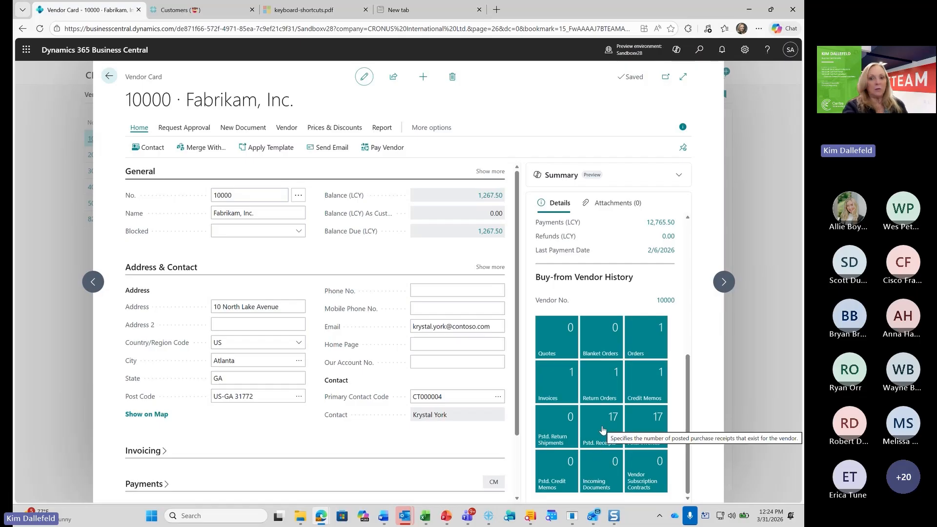
pyautogui.moveTo(639, 428)
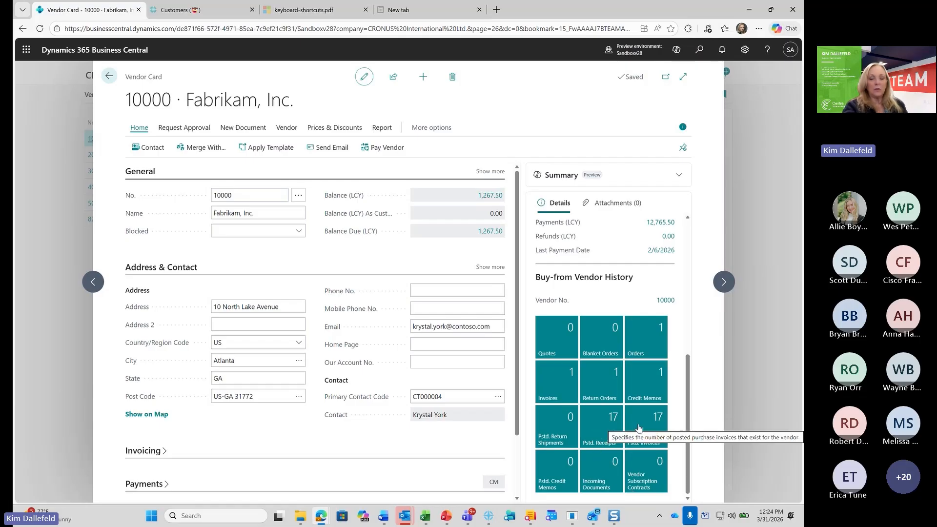
pyautogui.click(110, 77)
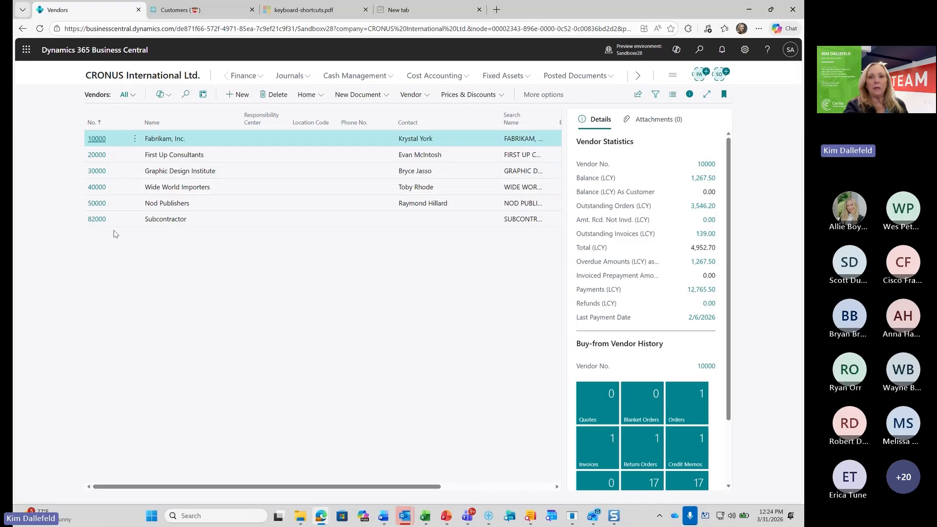
# Open the Customers page from the home page and display the ledger entries for Adatum Corporation
pyautogui.click(133, 77)
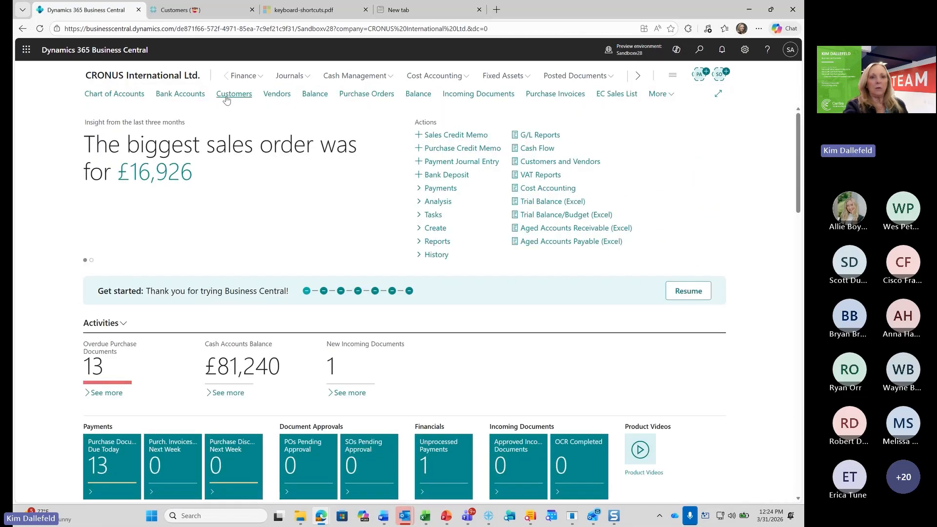
pyautogui.click(225, 94)
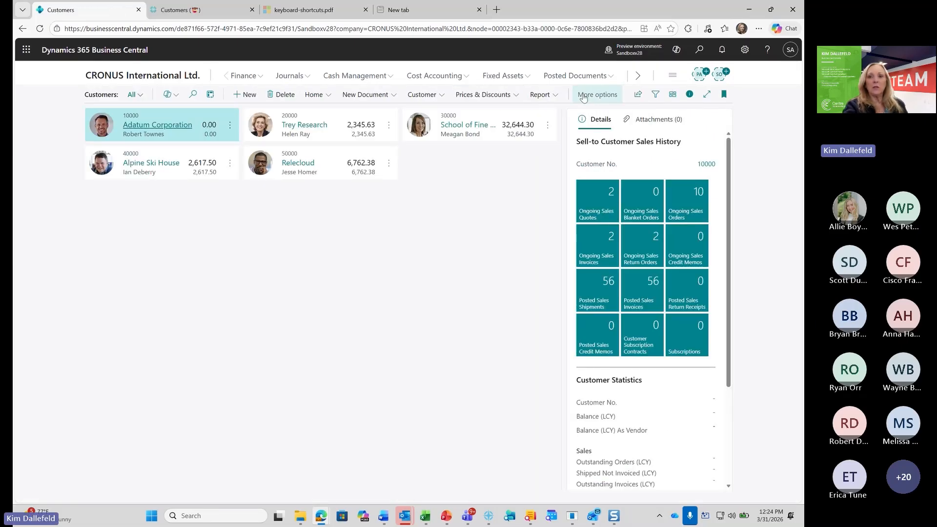
pyautogui.click(423, 95)
pyautogui.click(398, 113)
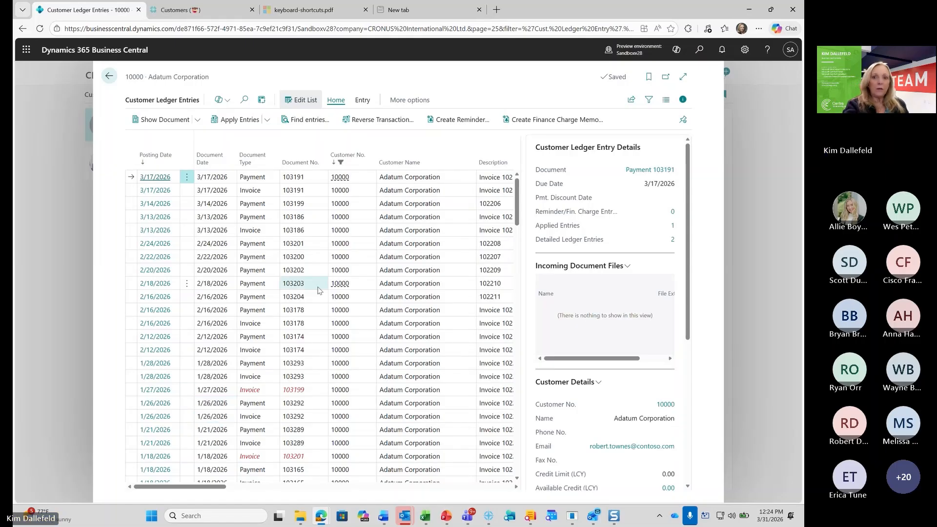
# Hide the FactBox pane on Customer Ledger Entries and select the 3/13/2026 invoice row, followed by the 2/24/2026 payment row
pyautogui.click(682, 101)
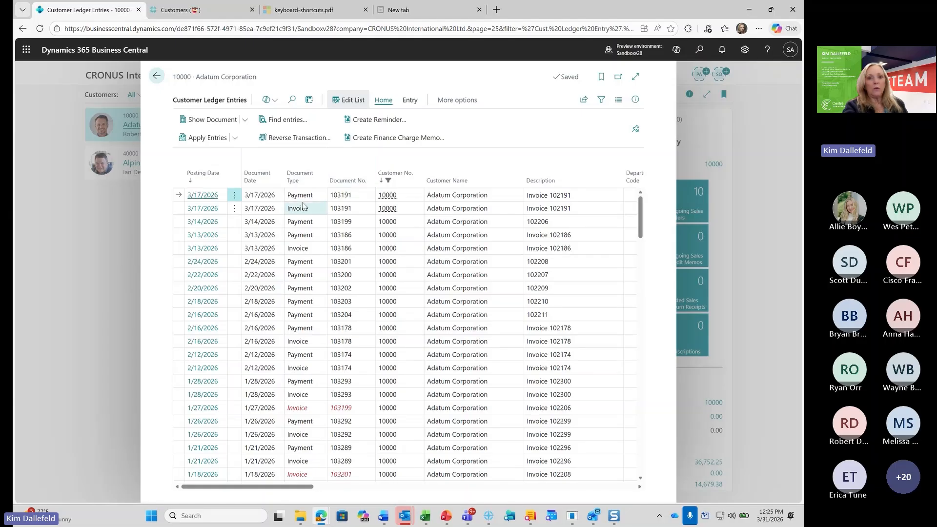
pyautogui.click(313, 249)
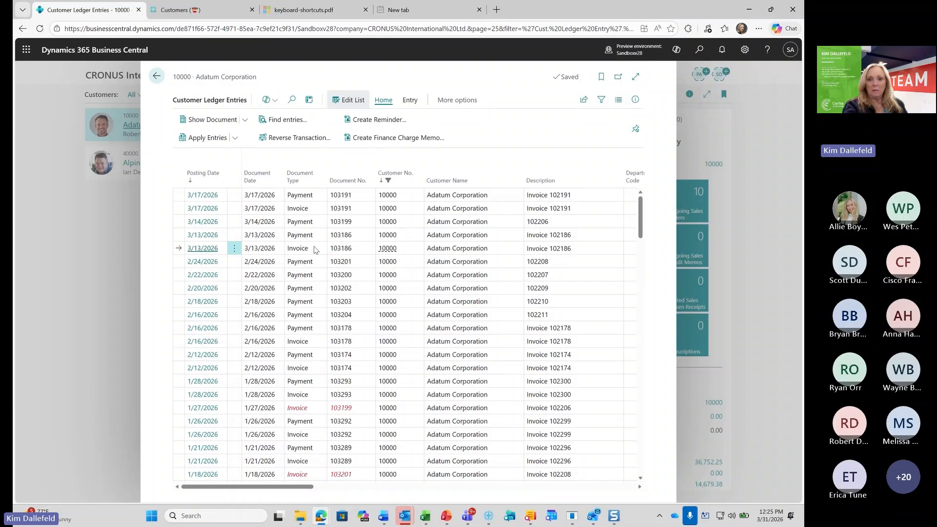
pyautogui.click(519, 261)
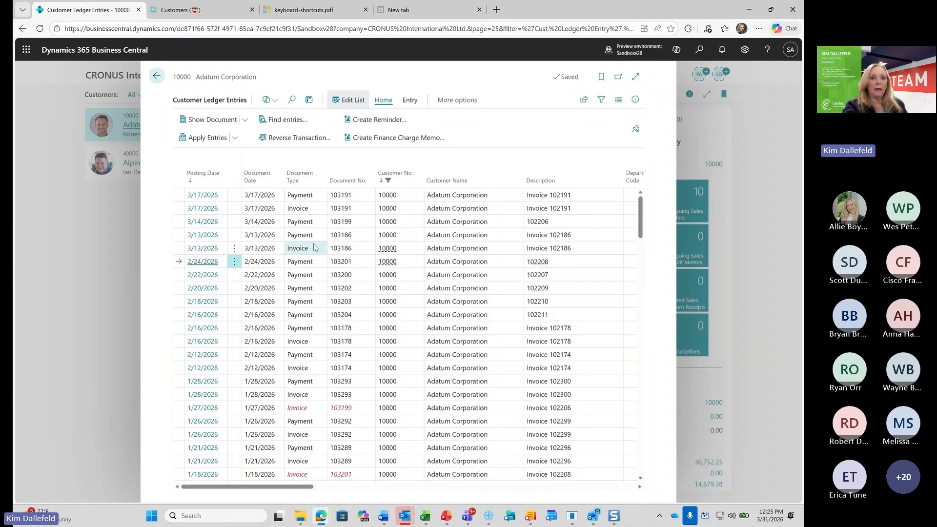
# Filter Adatum Corporation's customer ledger entries to the Invoice document type, based on the 3/13/2026 invoice row
pyautogui.click(437, 253)
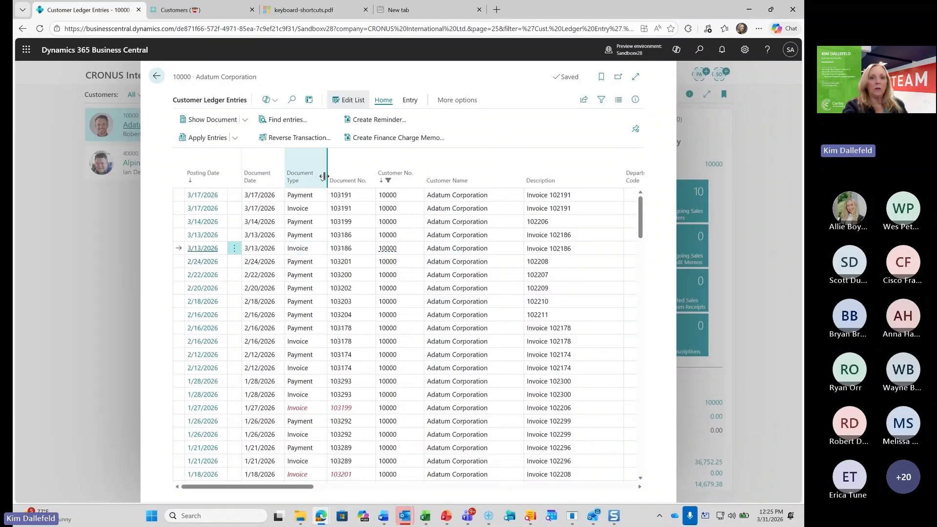
pyautogui.click(322, 182)
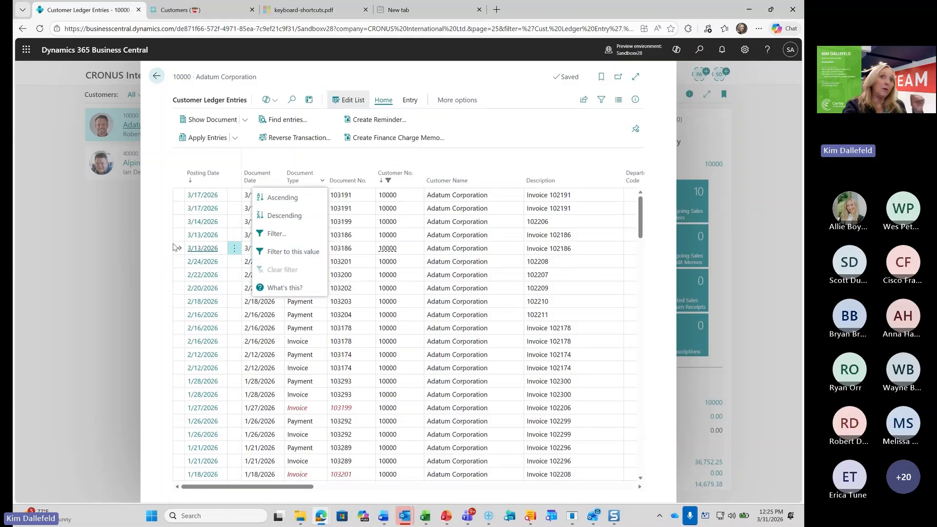
pyautogui.click(310, 252)
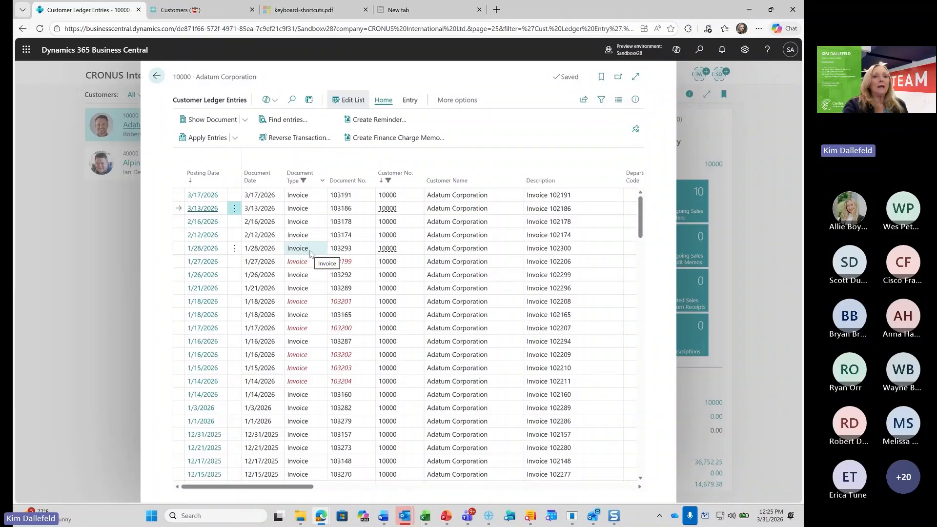
# Add a blank Posting Date filter, save the filtered list as a view named Invoices, and close the filter pane
pyautogui.click(222, 180)
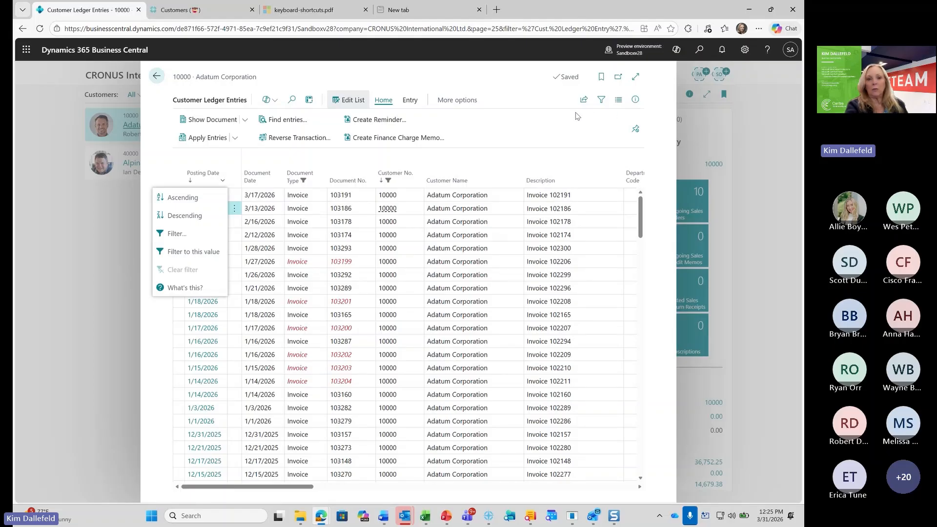
pyautogui.click(185, 234)
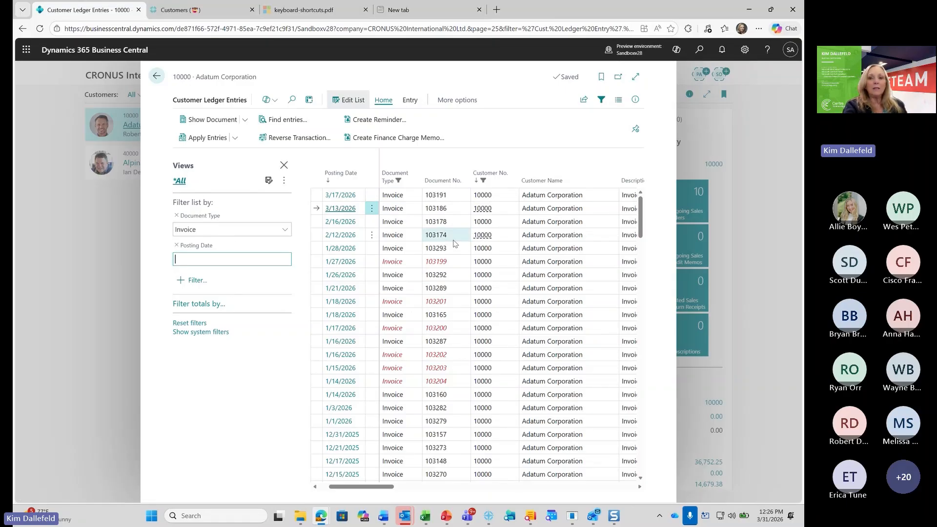
pyautogui.click(269, 180)
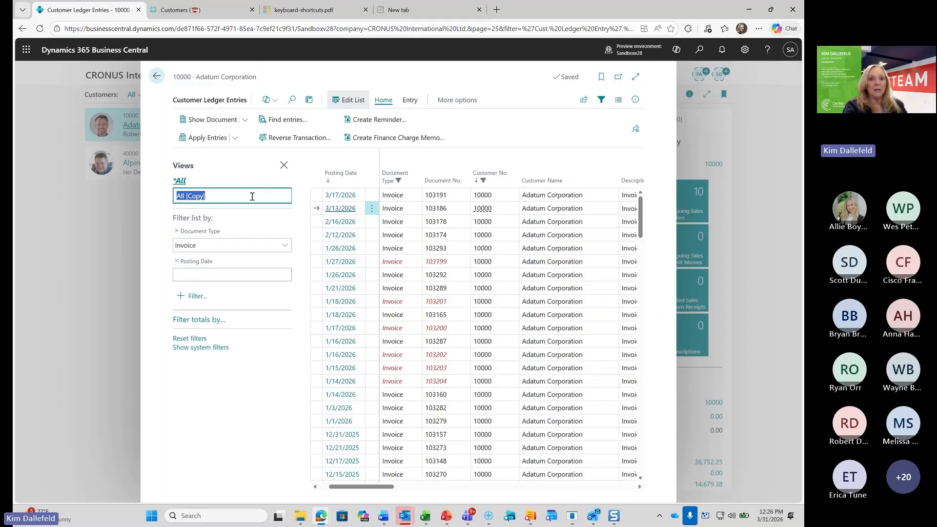
pyautogui.write('Invoice')
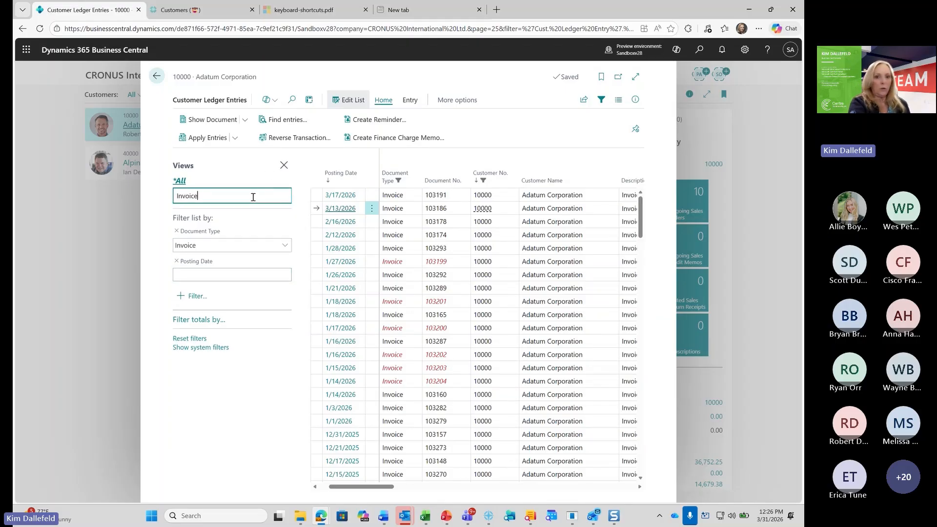
pyautogui.write('s')
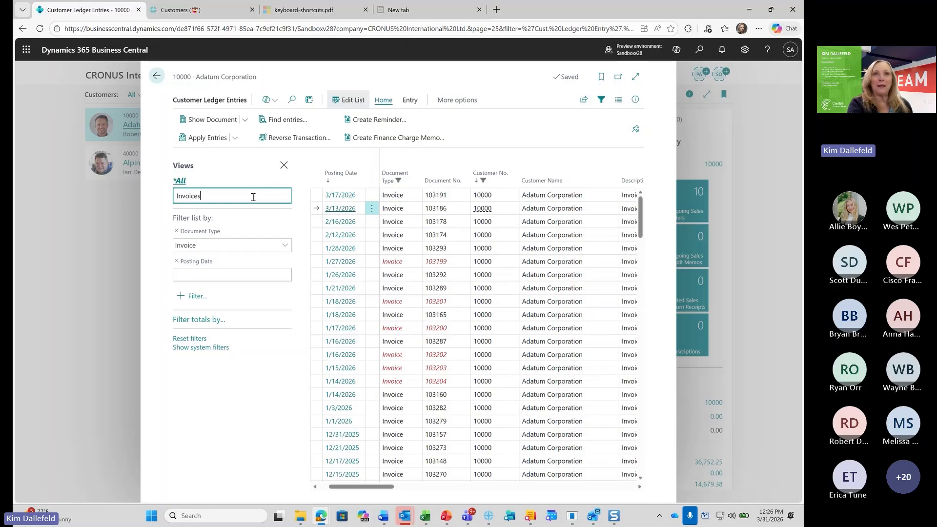
pyautogui.press('Return')
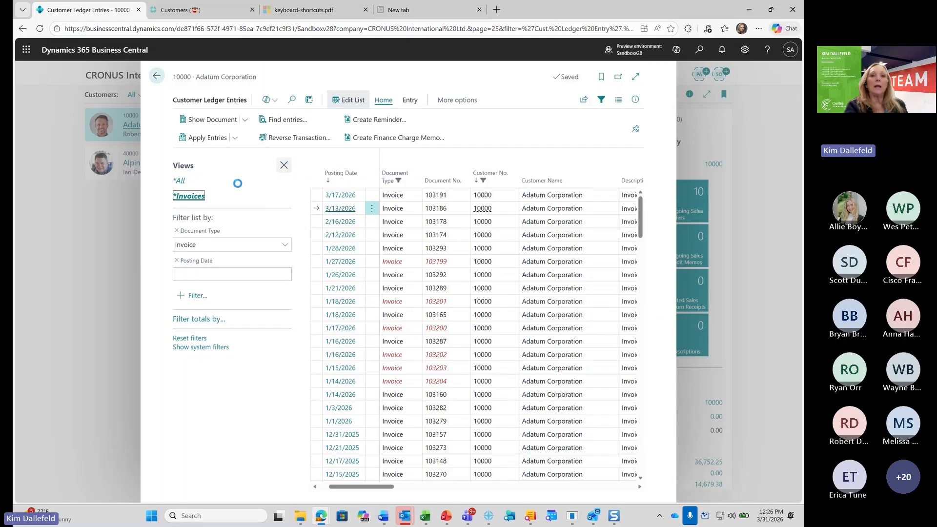
pyautogui.click(283, 167)
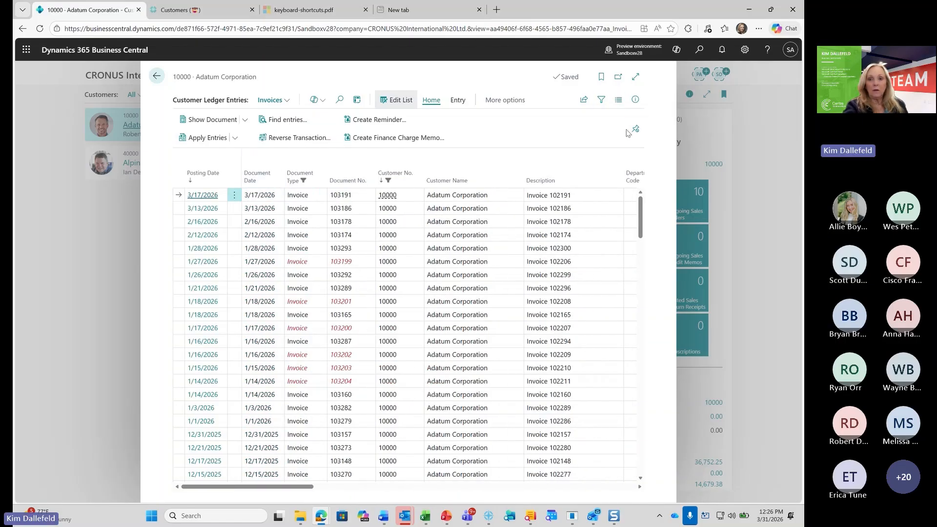
# Unpin the action bar on Customer Ledger Entries and expand the page to its wide layout
pyautogui.click(636, 129)
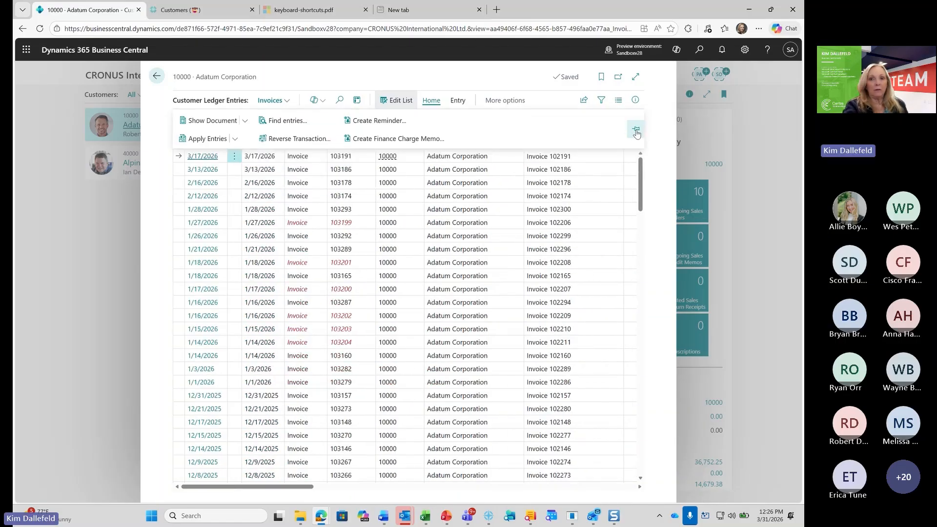
pyautogui.click(636, 78)
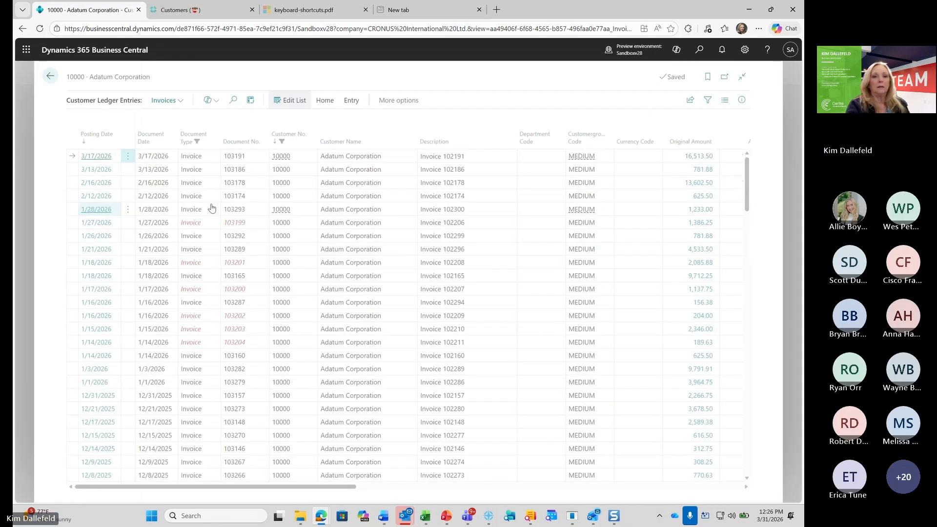
# Check the saved views available for Customer Ledger Entries and examine the list's sharing and Excel options
pyautogui.click(179, 101)
pyautogui.click(169, 126)
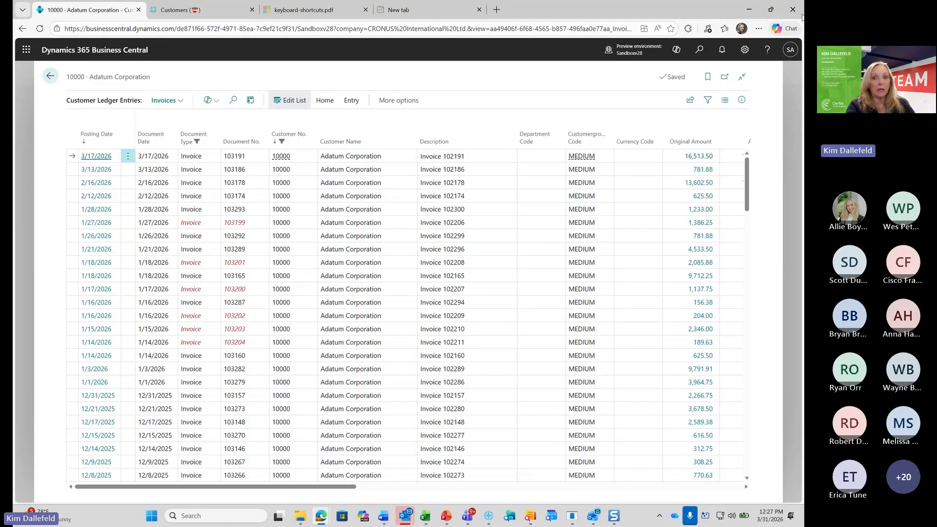
pyautogui.click(691, 100)
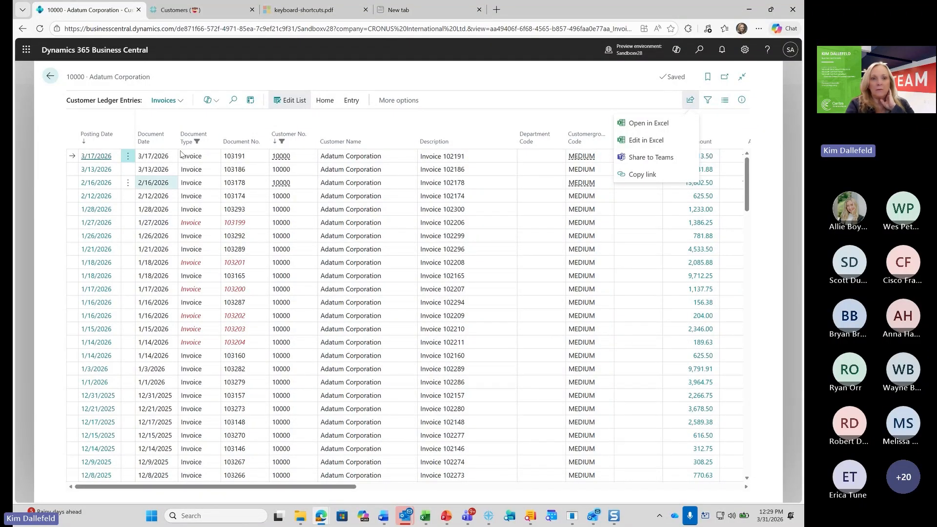
pyautogui.click(252, 100)
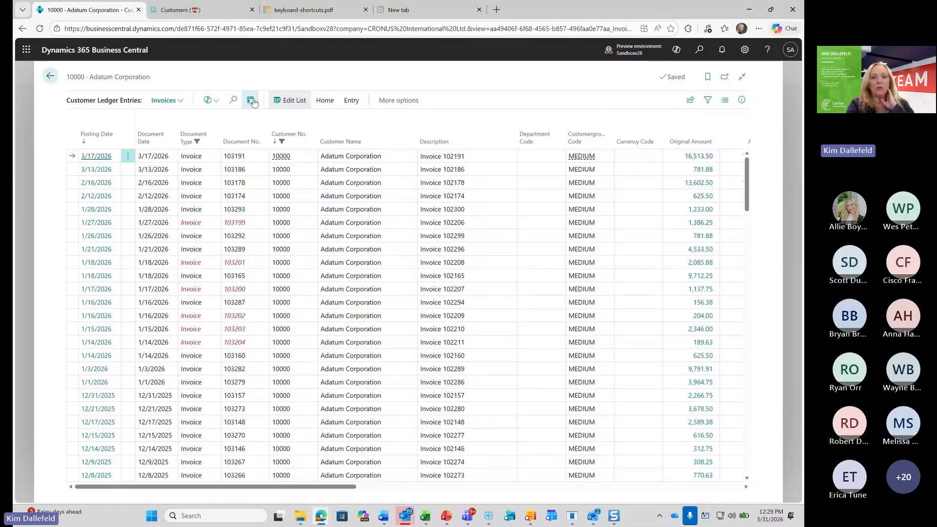
# Enter analysis mode and hide the Document Type, Document Date, Customer No., Description and Currency Code columns
pyautogui.click(252, 101)
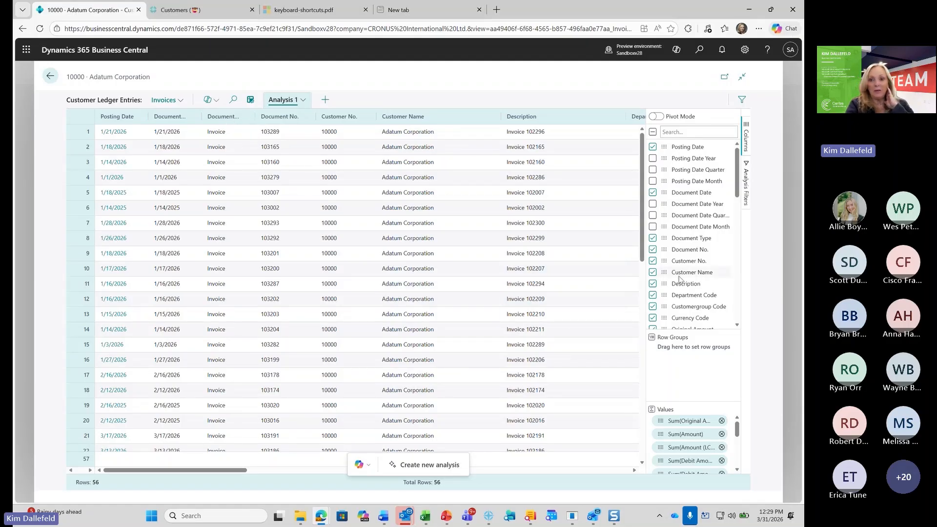
pyautogui.click(653, 238)
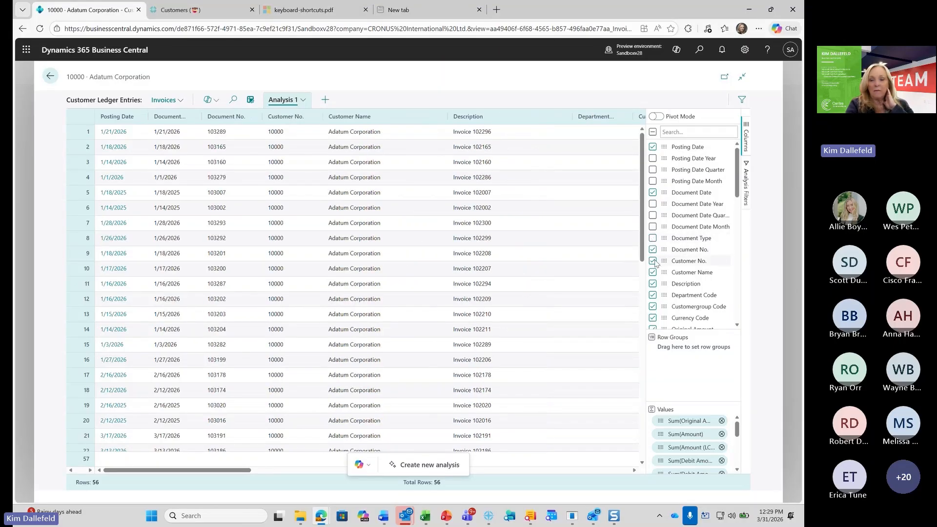
pyautogui.click(654, 193)
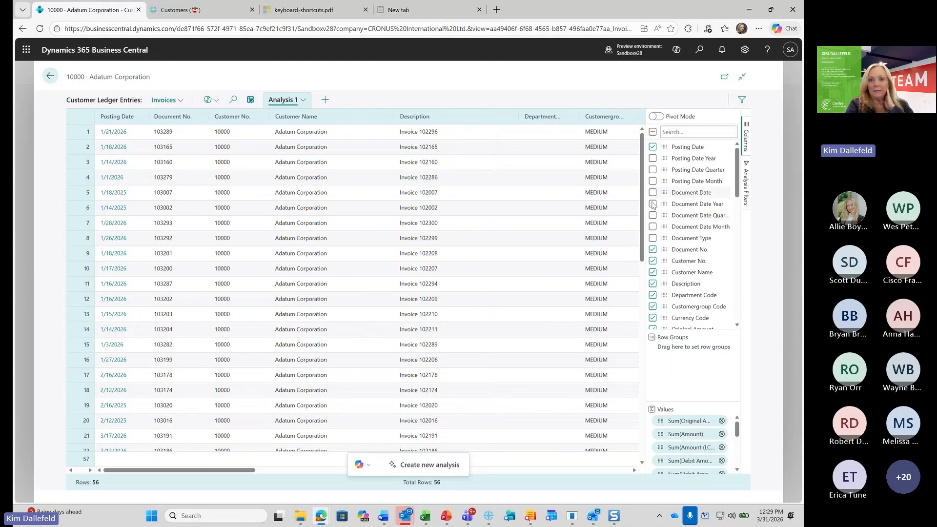
pyautogui.click(653, 261)
pyautogui.click(653, 284)
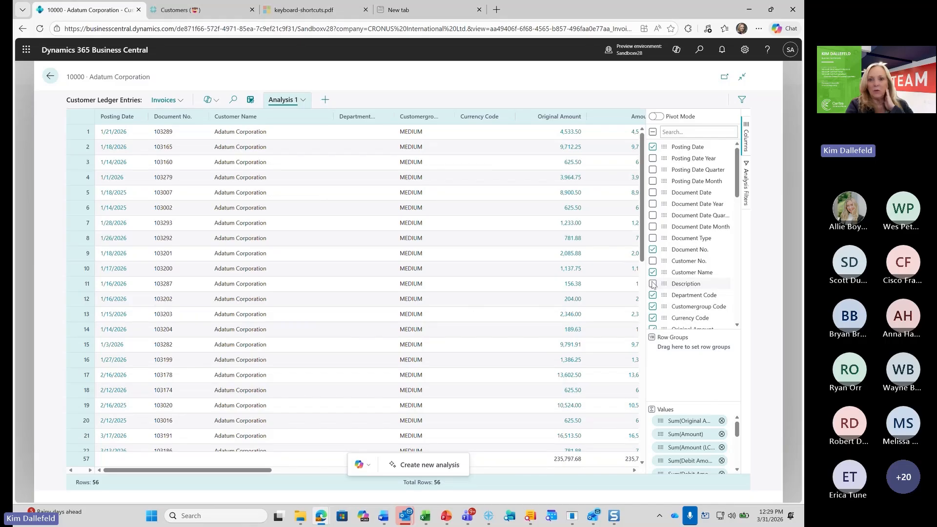
pyautogui.click(654, 318)
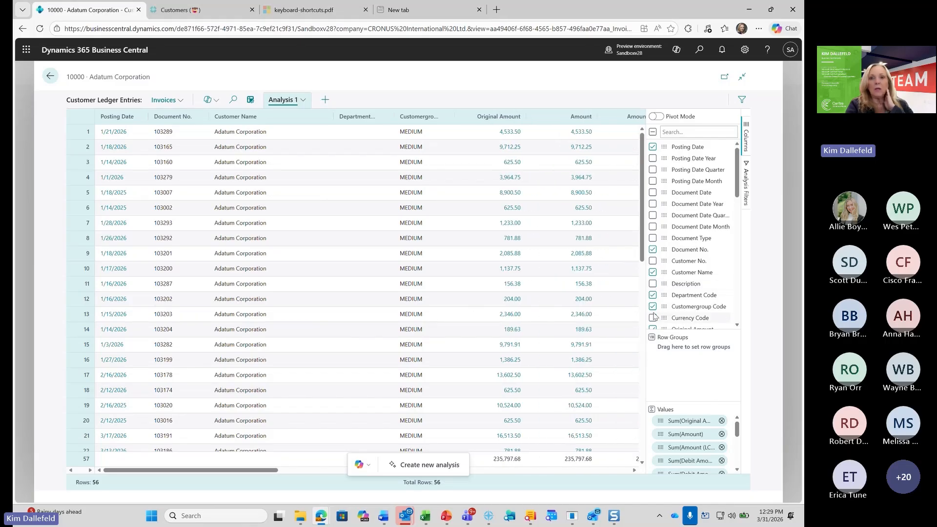
# Group the analysis rows by Customer Name
pyautogui.click(555, 391)
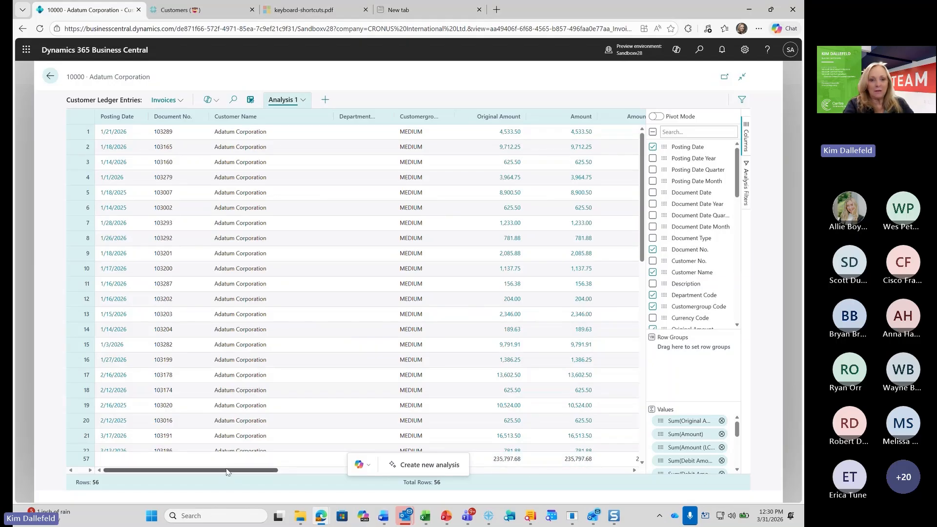
pyautogui.moveTo(226, 472); pyautogui.dragTo(272, 472)
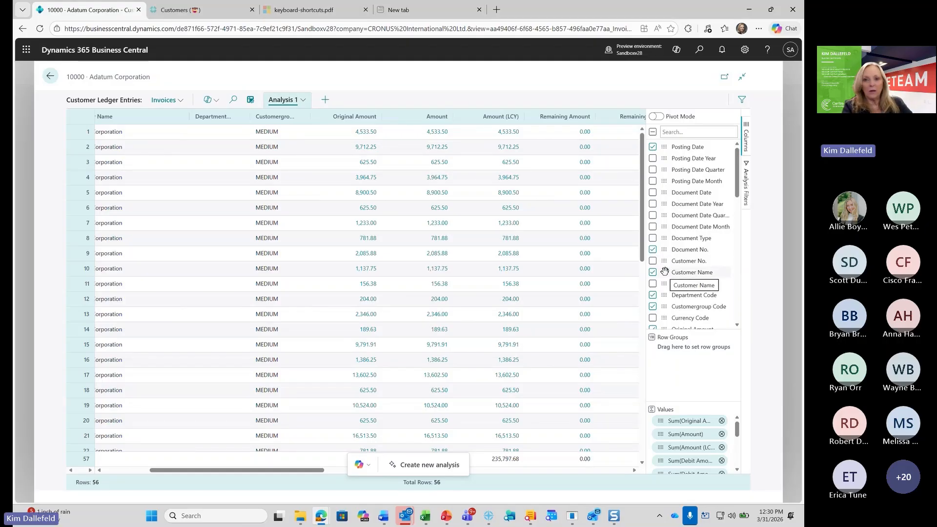
pyautogui.moveTo(665, 272); pyautogui.dragTo(669, 357)
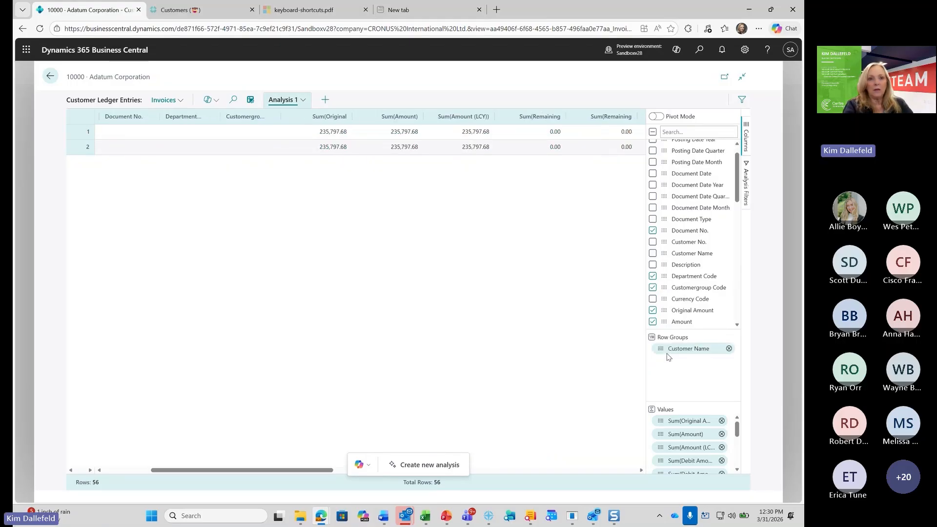
pyautogui.moveTo(310, 471); pyautogui.dragTo(168, 460)
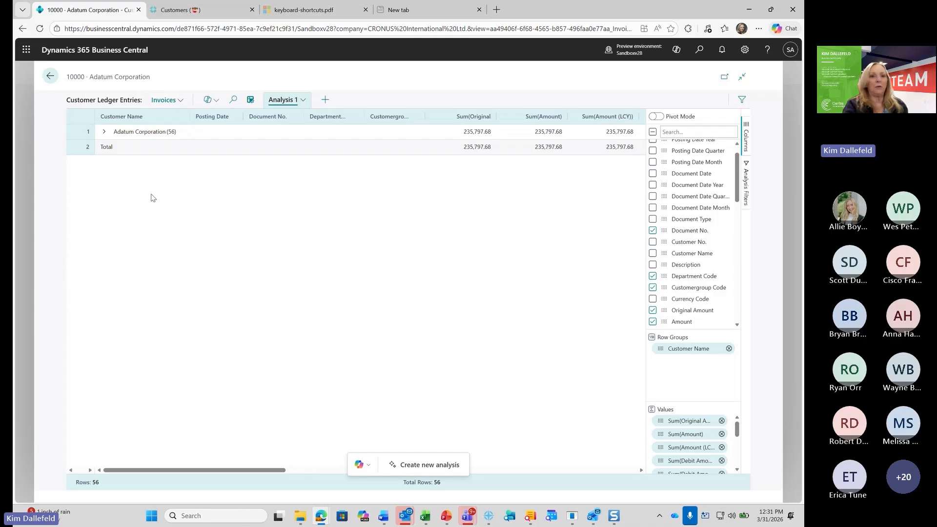
# Return to the Customers list, search for "customer ledg", and open the Customer Ledger Entries page for all customers
pyautogui.click(50, 77)
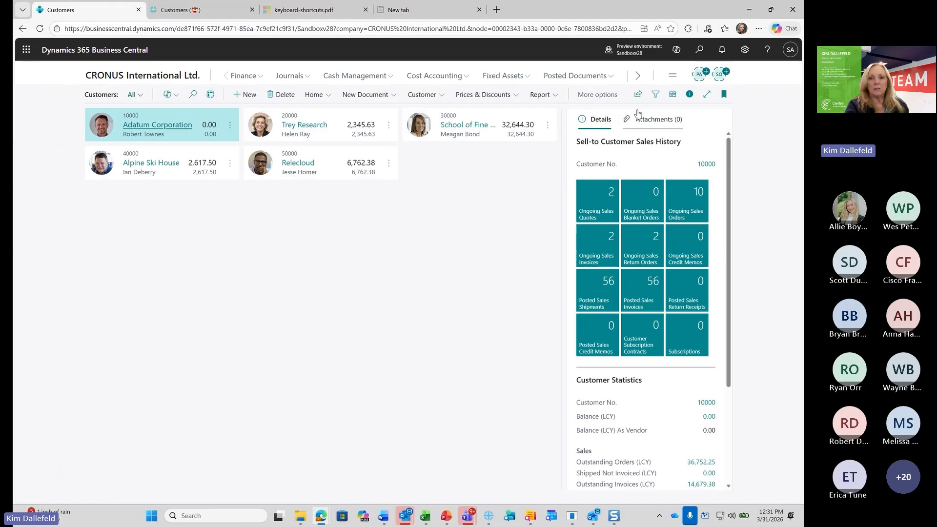
pyautogui.click(700, 51)
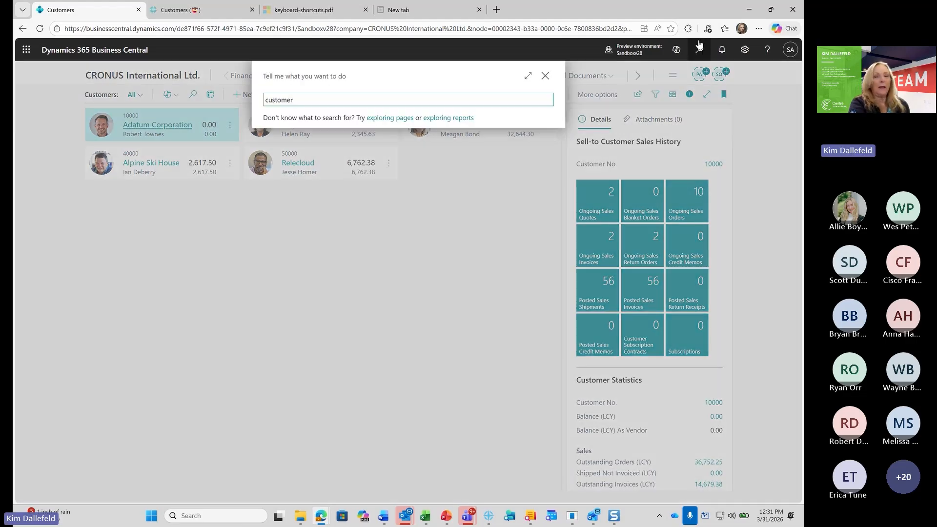
pyautogui.write('ledg')
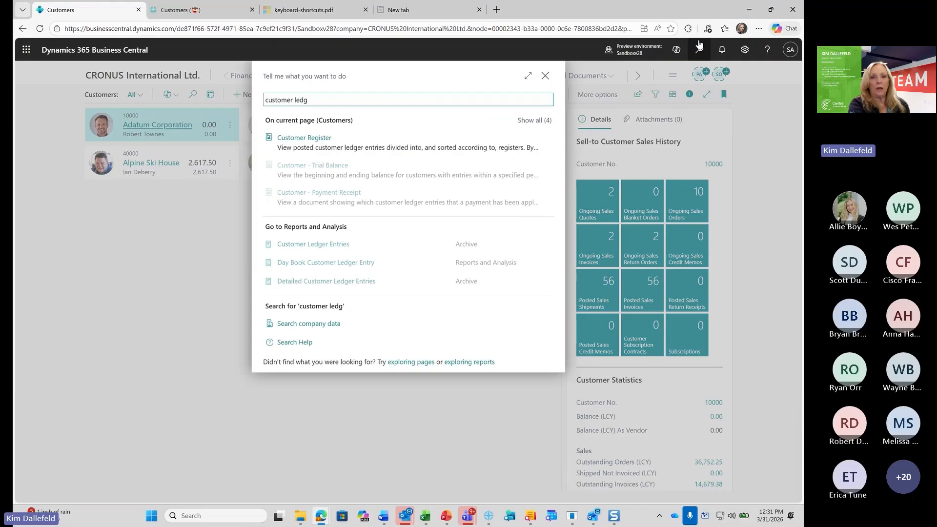
pyautogui.click(339, 248)
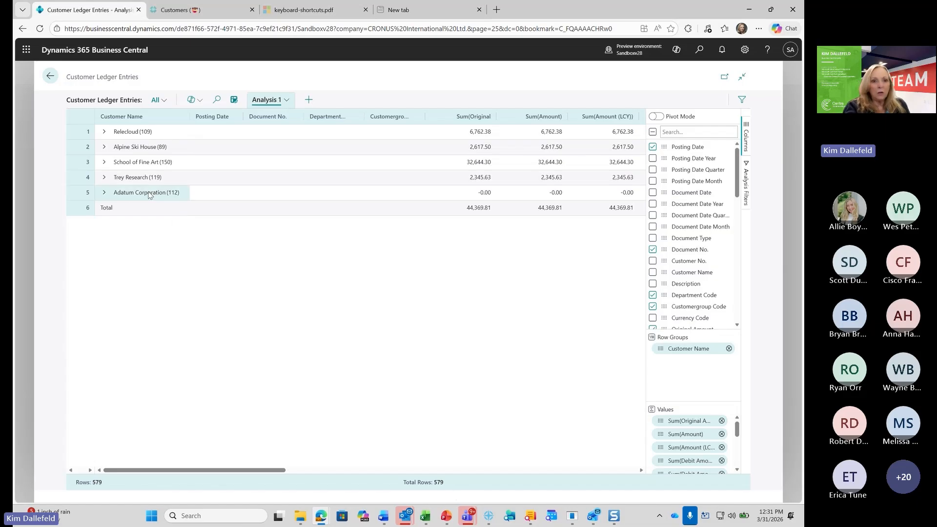
# Expand the School of Fine Art group to view its ledger entries, and collapse it again
pyautogui.click(104, 163)
pyautogui.click(104, 163)
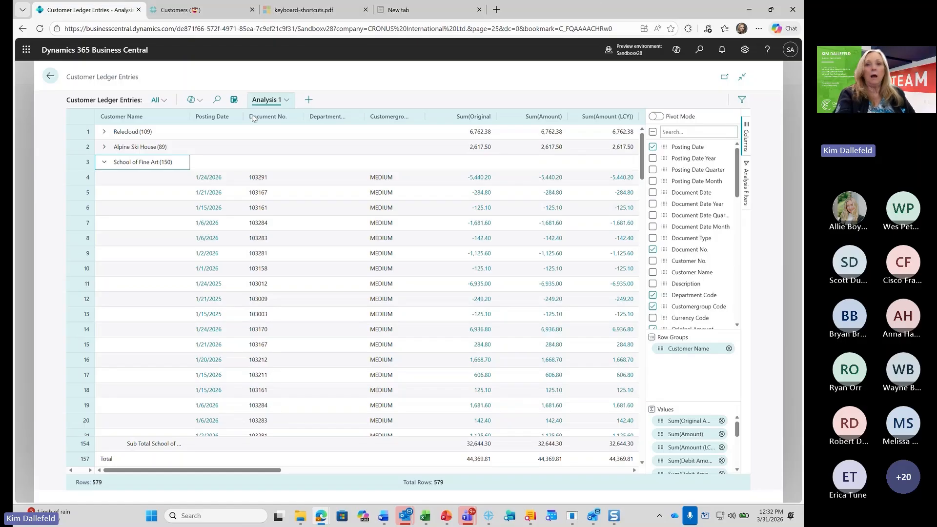
pyautogui.click(102, 164)
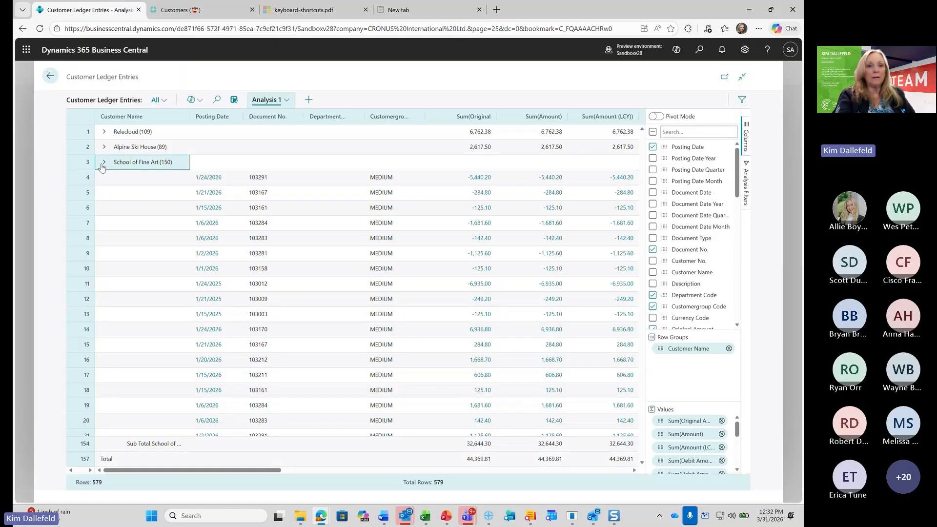
# Review the copy and export options for a School of Fine Art cell, and the column options for Posting Date
pyautogui.rightClick(218, 167)
pyautogui.moveTo(249, 246)
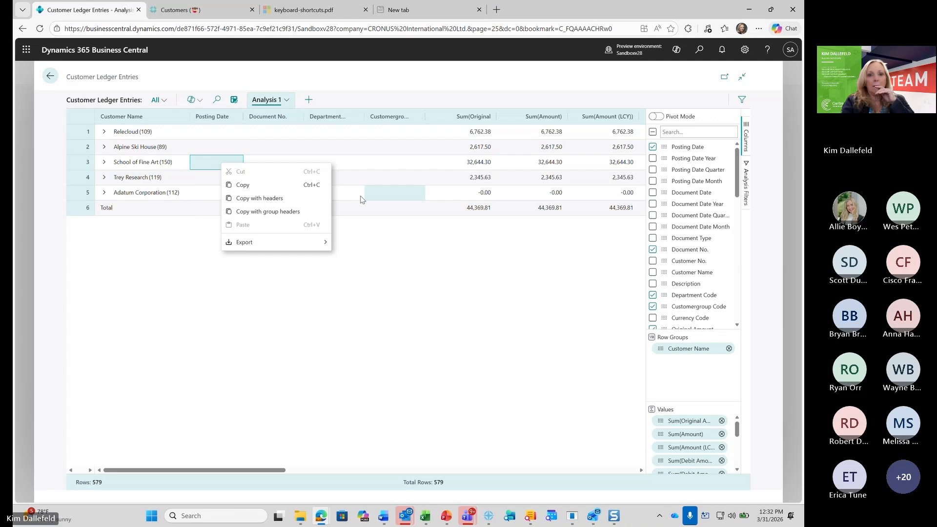
pyautogui.click(205, 294)
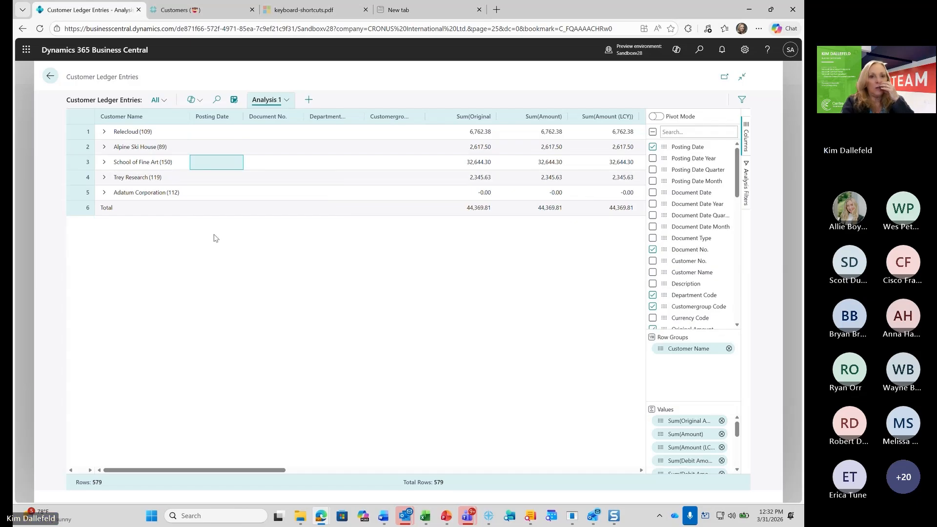
pyautogui.click(234, 117)
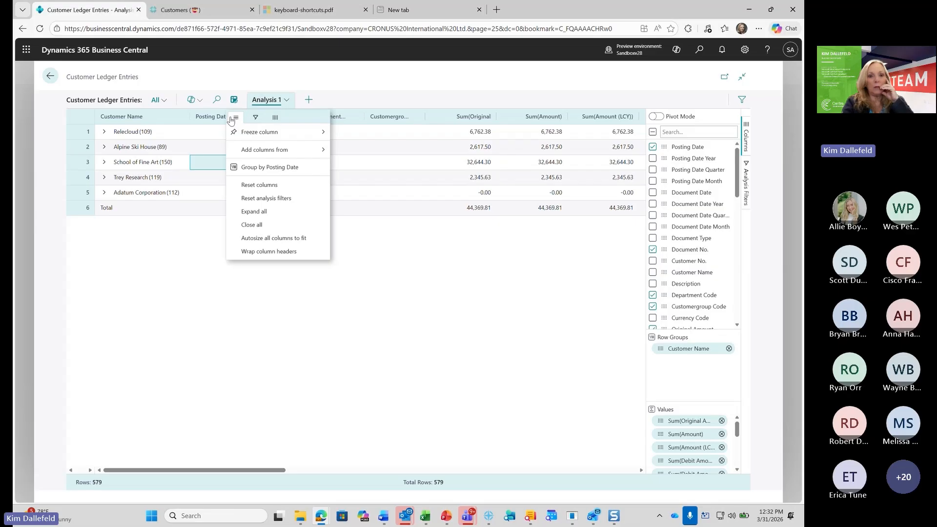
pyautogui.moveTo(249, 154)
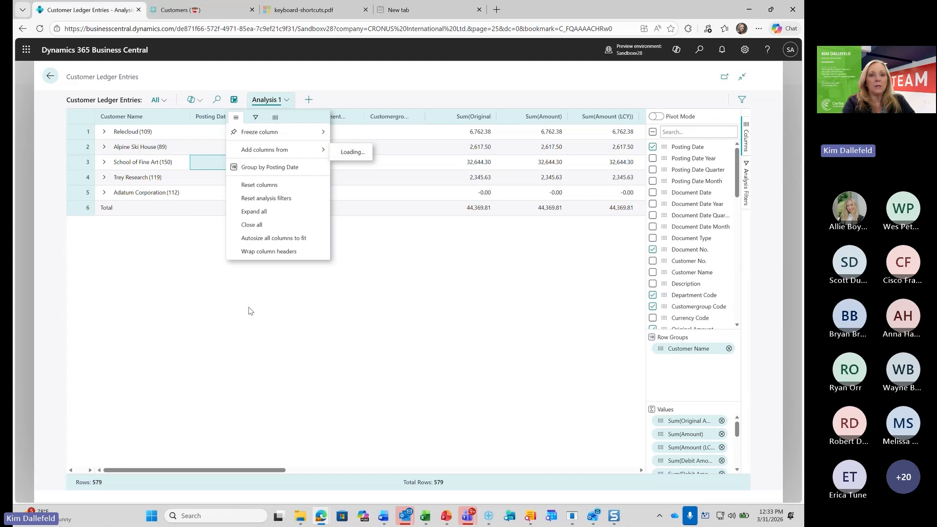
pyautogui.click(434, 285)
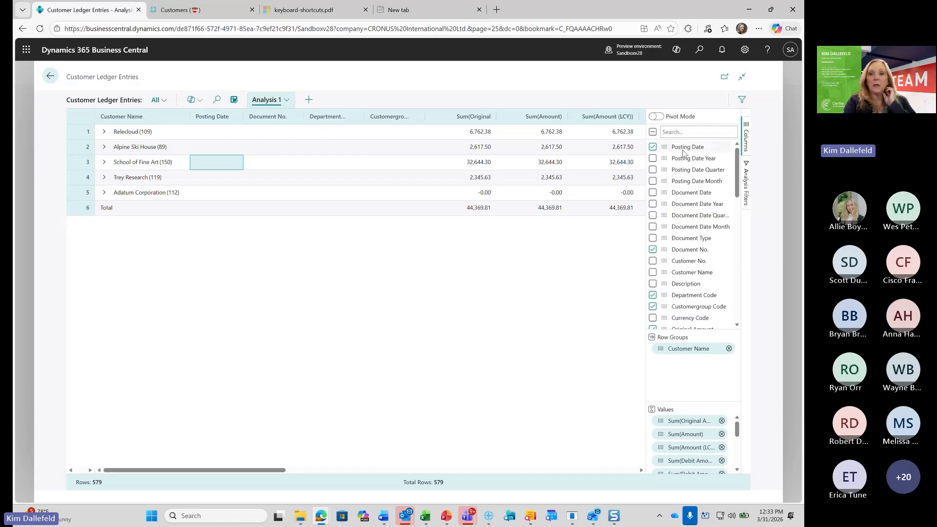
# Turn on Pivot Mode and remove the debit and credit amount sums, including their LCY versions, from the analysis values
pyautogui.click(662, 118)
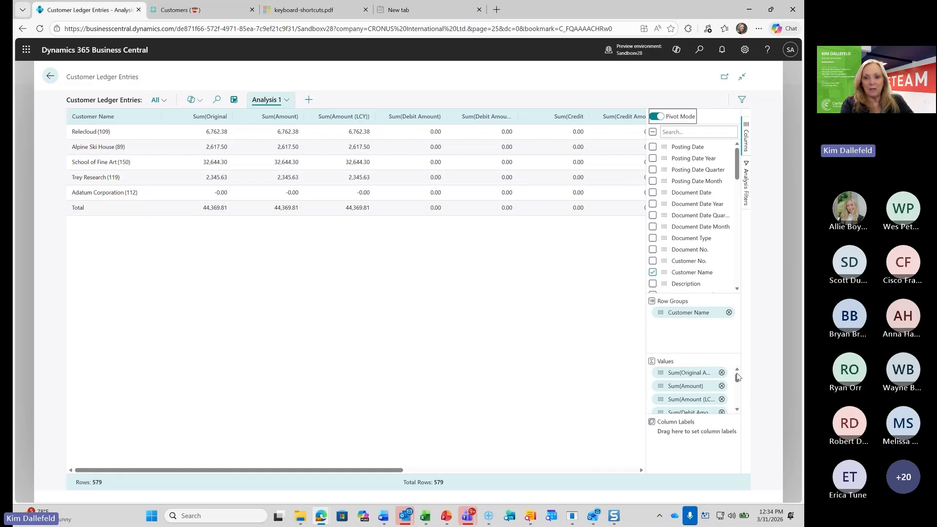
pyautogui.click(738, 411)
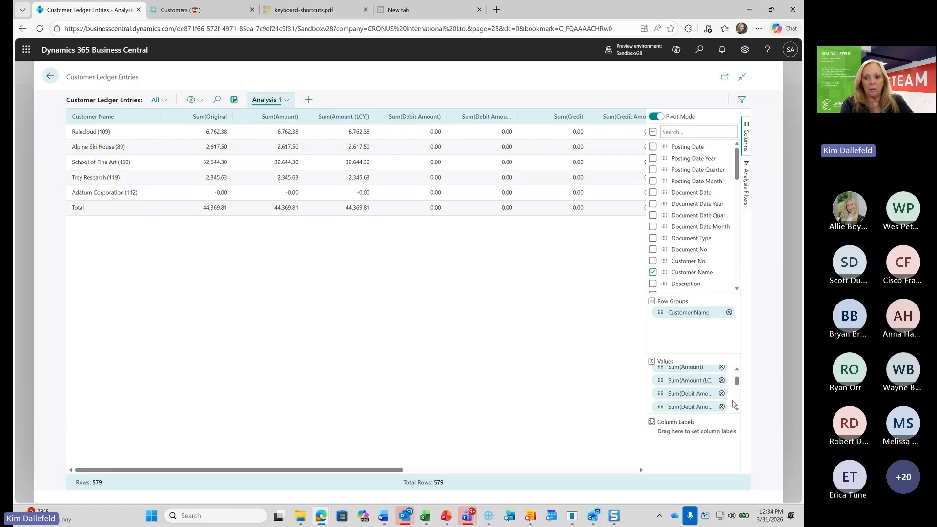
pyautogui.click(722, 394)
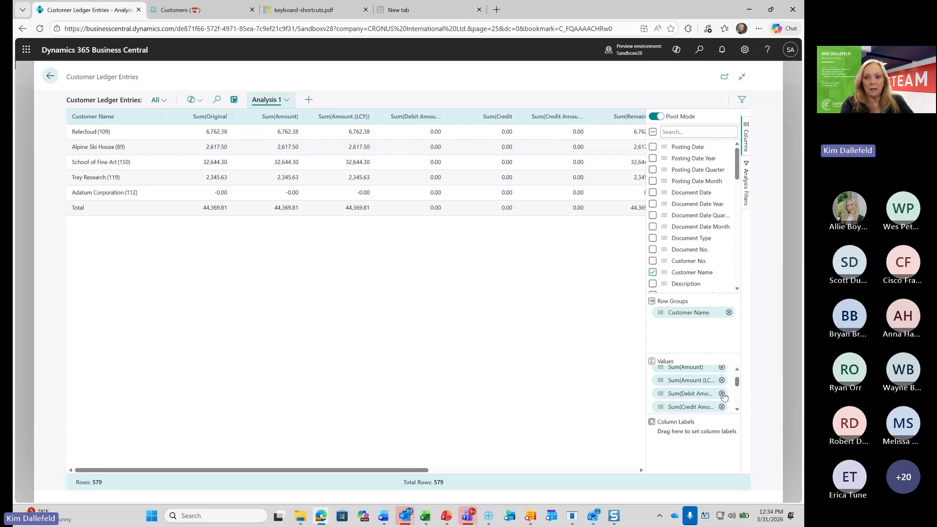
pyautogui.click(723, 394)
pyautogui.click(723, 395)
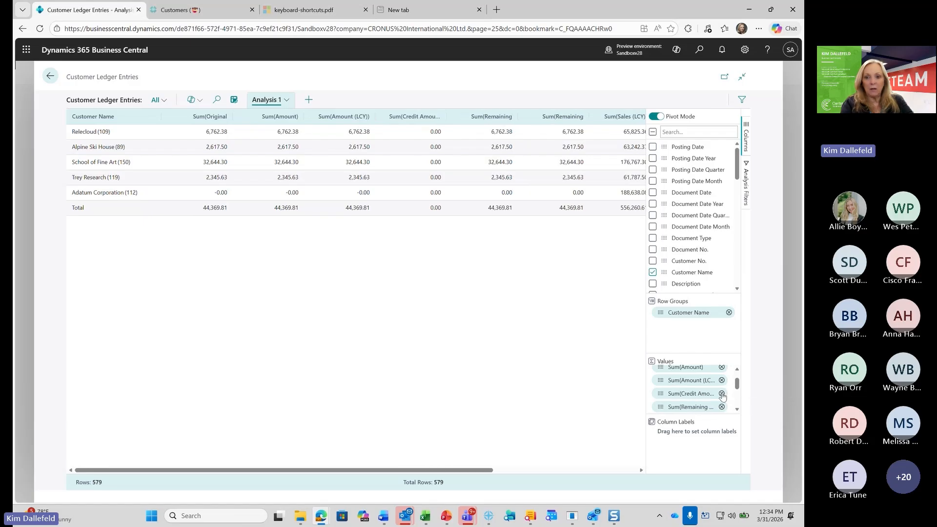
pyautogui.click(722, 395)
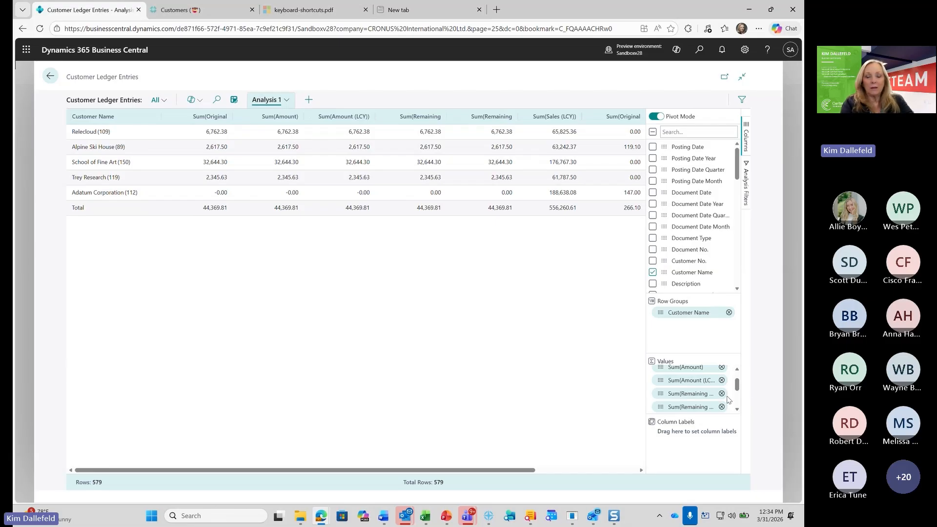
# Remove the Amount (LCY) and Sales (LCY) sums and one of the two Remaining sums from the pivot values
pyautogui.scroll(1, 719, 392)
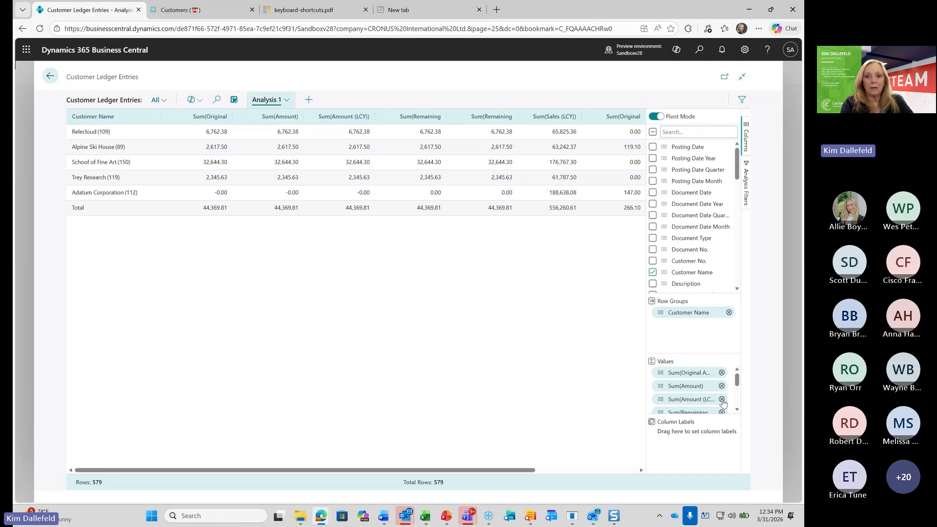
pyautogui.click(723, 400)
pyautogui.scroll(-2, 704, 390)
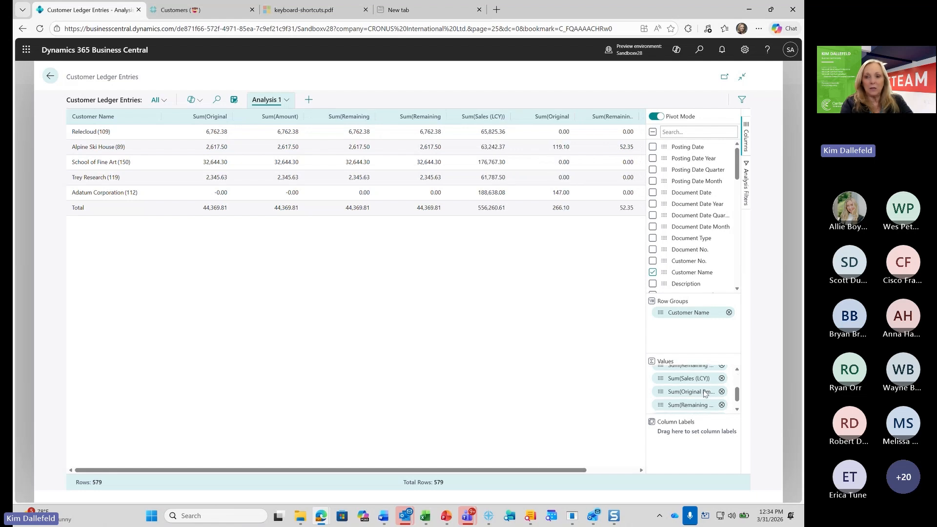
pyautogui.click(723, 379)
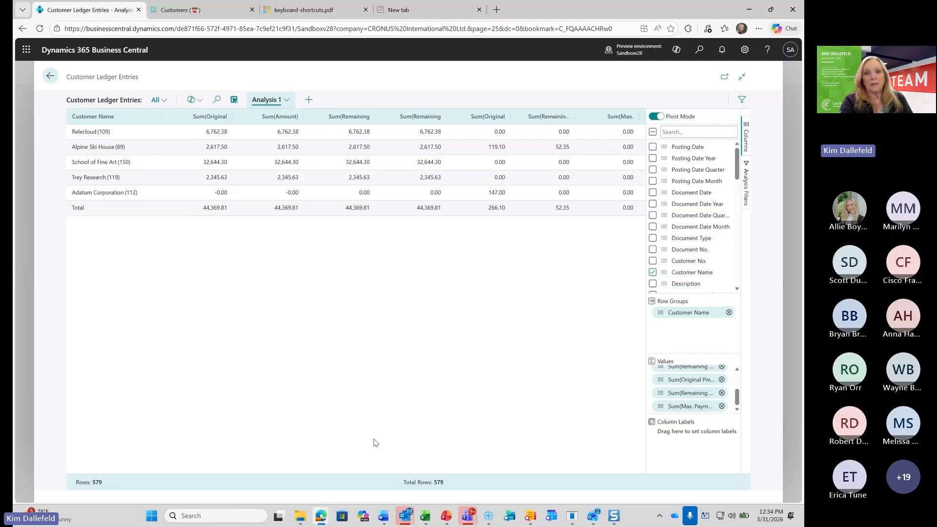
pyautogui.click(722, 367)
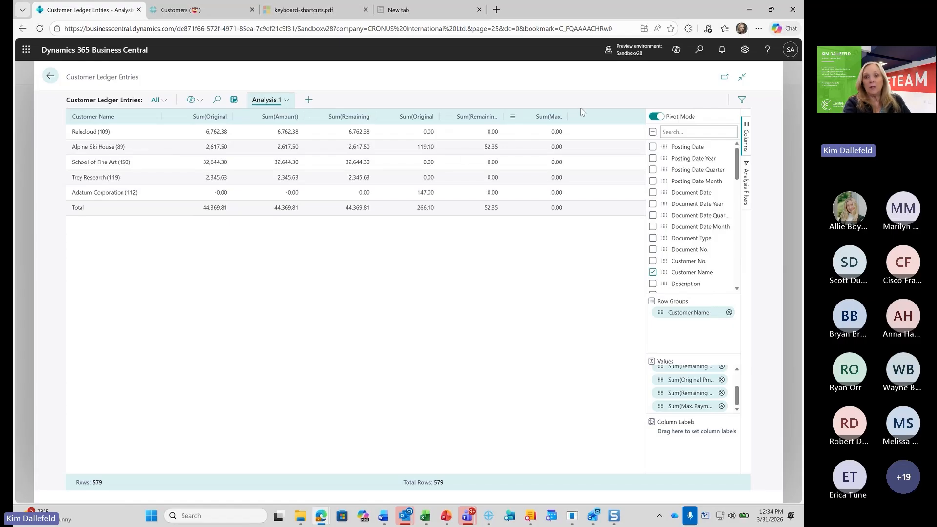
# Add the Post Code column from the related Customer table to Analysis 1
pyautogui.click(288, 102)
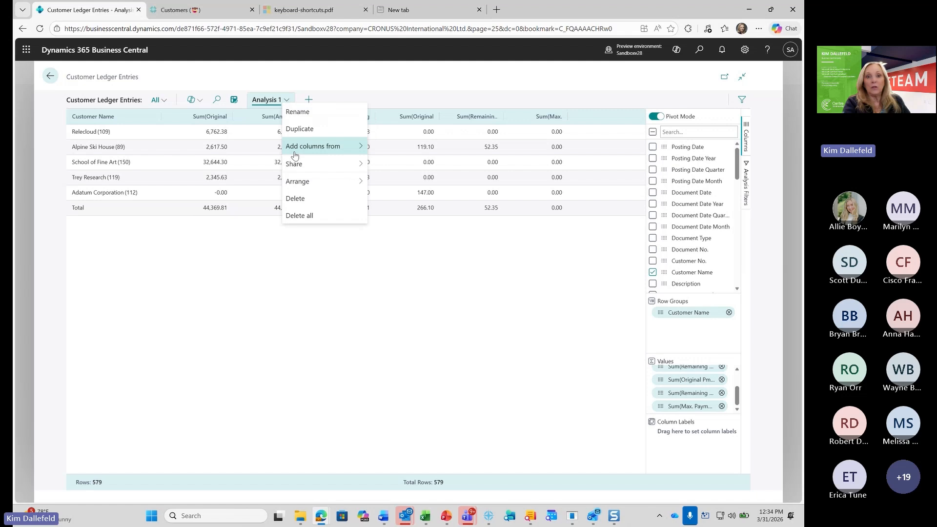
pyautogui.moveTo(294, 153)
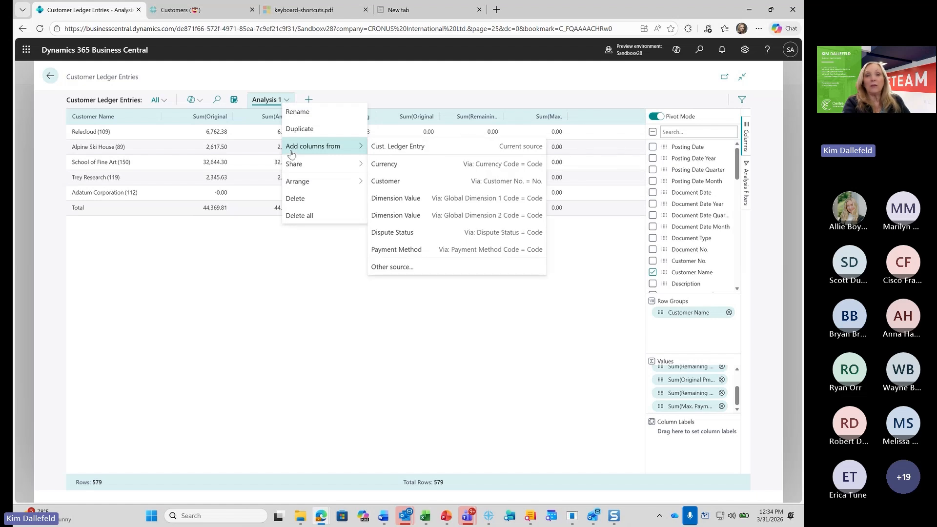
pyautogui.click(393, 184)
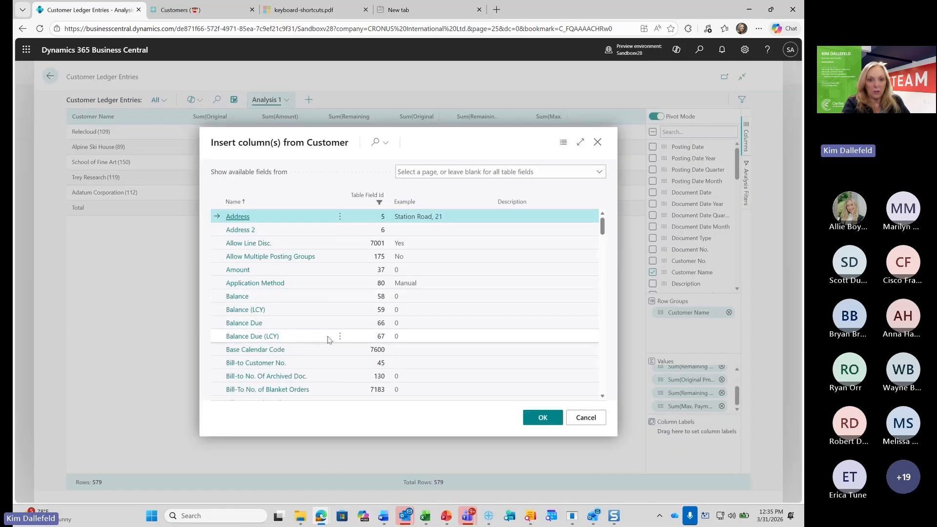
pyautogui.scroll(-6, 323, 330)
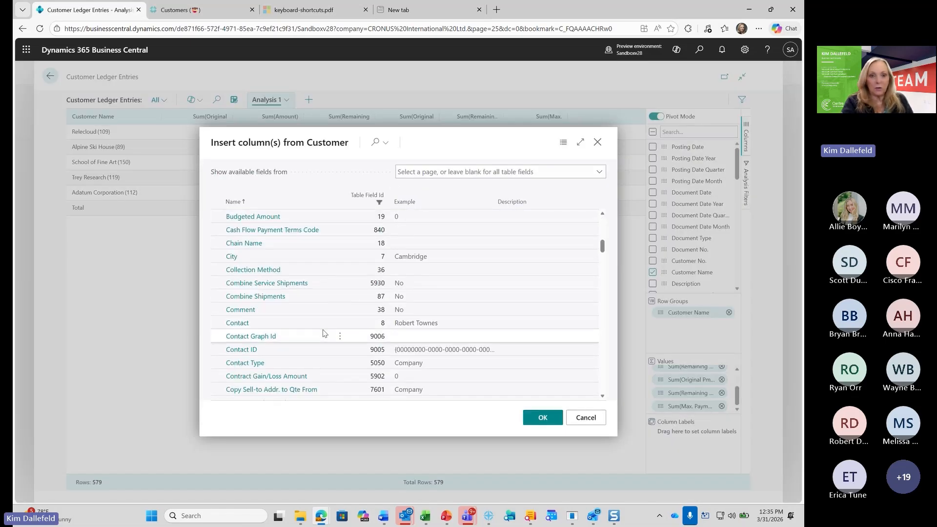
pyautogui.scroll(-15, 323, 330)
pyautogui.scroll(-10, 322, 326)
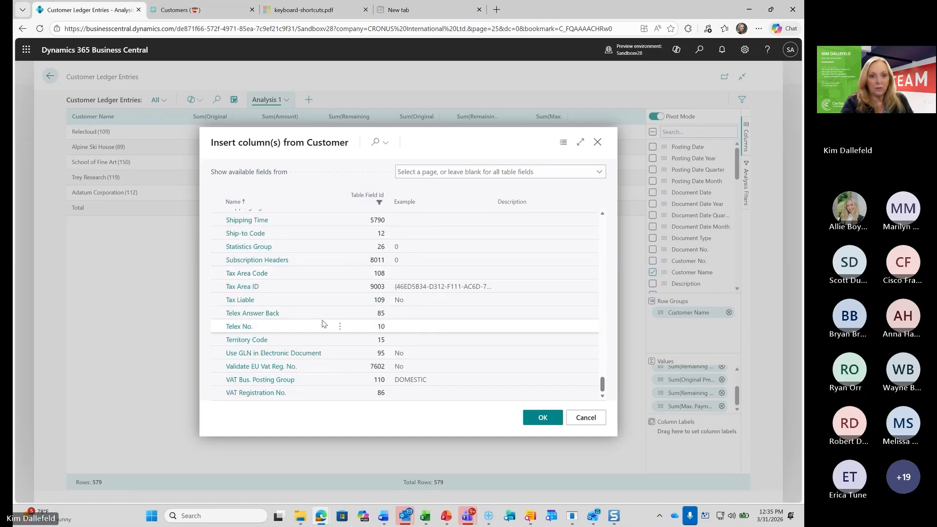
pyautogui.scroll(3, 322, 323)
pyautogui.scroll(7, 322, 323)
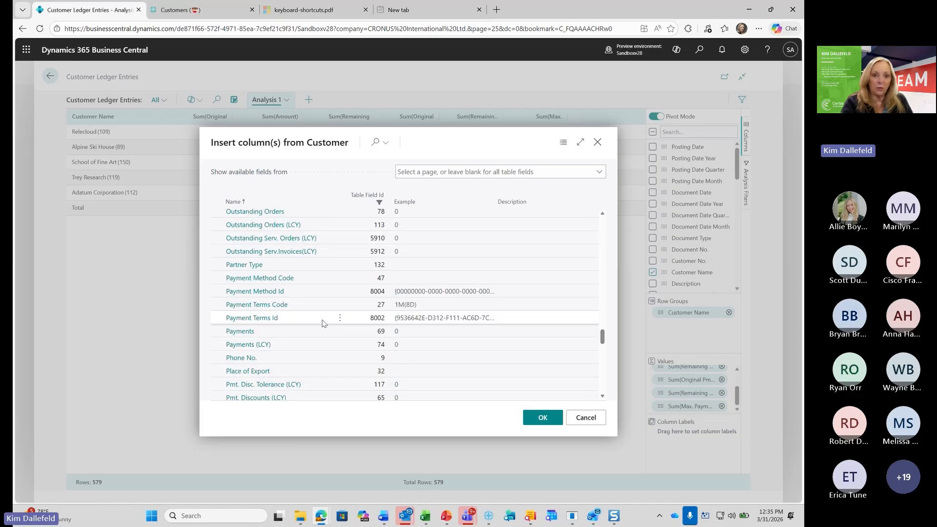
pyautogui.scroll(-4, 322, 324)
pyautogui.scroll(2, 323, 324)
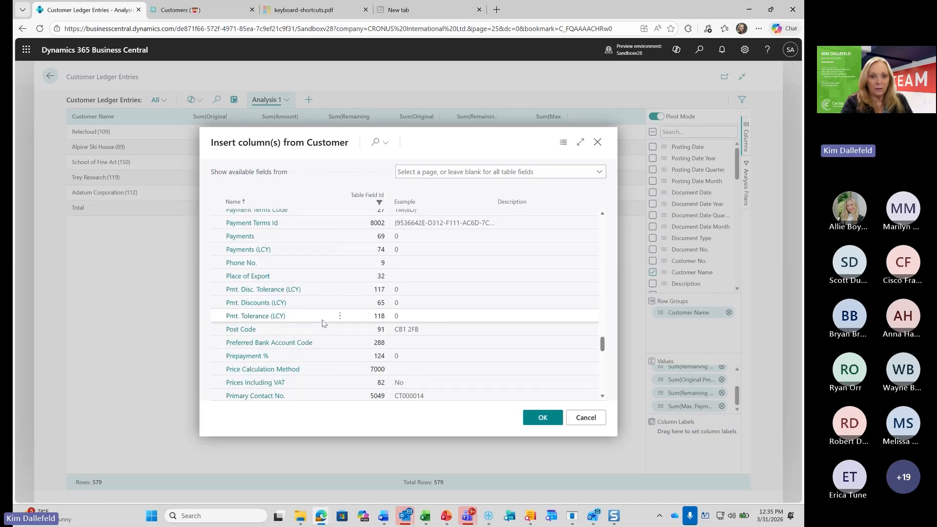
pyautogui.click(277, 329)
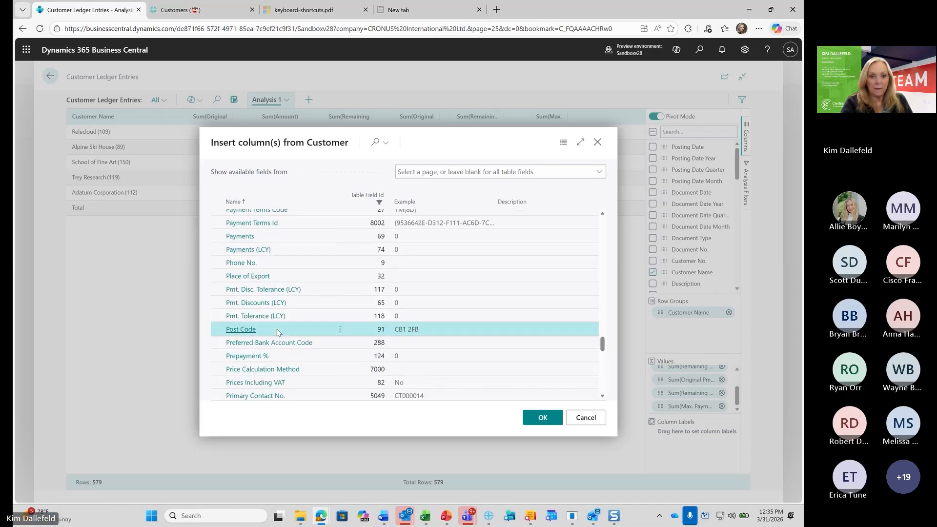
pyautogui.click(533, 419)
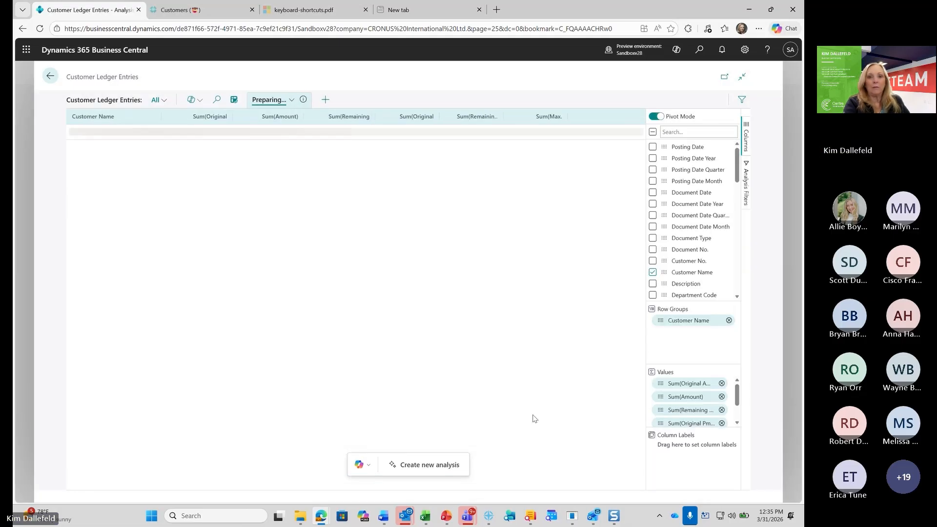
# Turn off Pivot Mode and check the added Post Code column at the far end of the grid
pyautogui.click(654, 118)
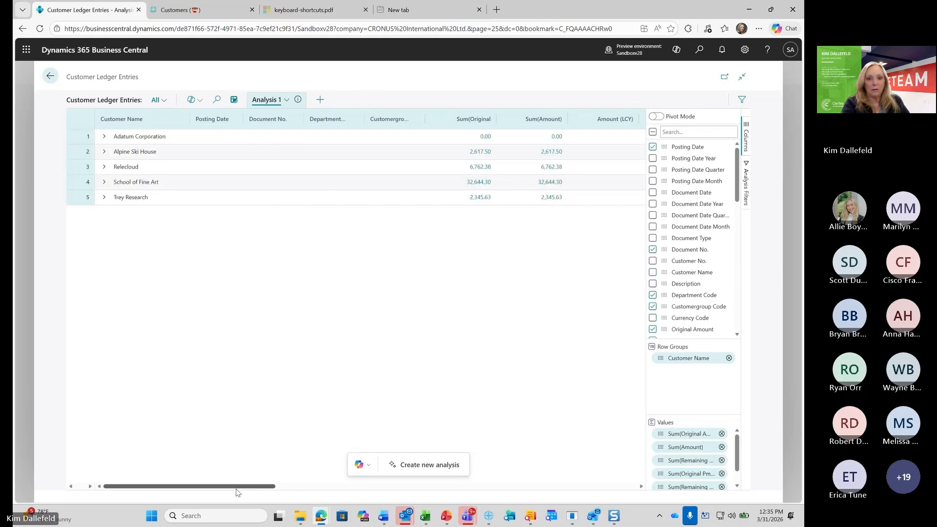
pyautogui.moveTo(236, 486); pyautogui.dragTo(621, 525)
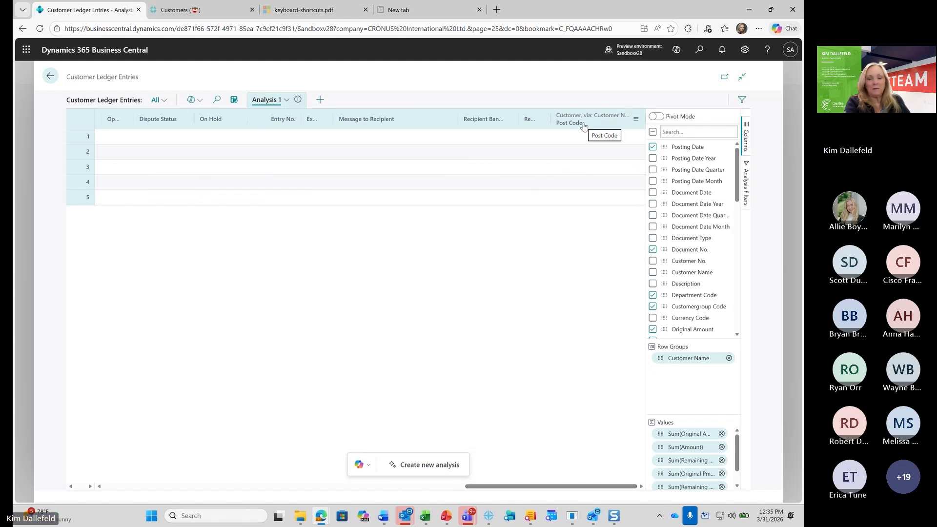
pyautogui.click(110, 487)
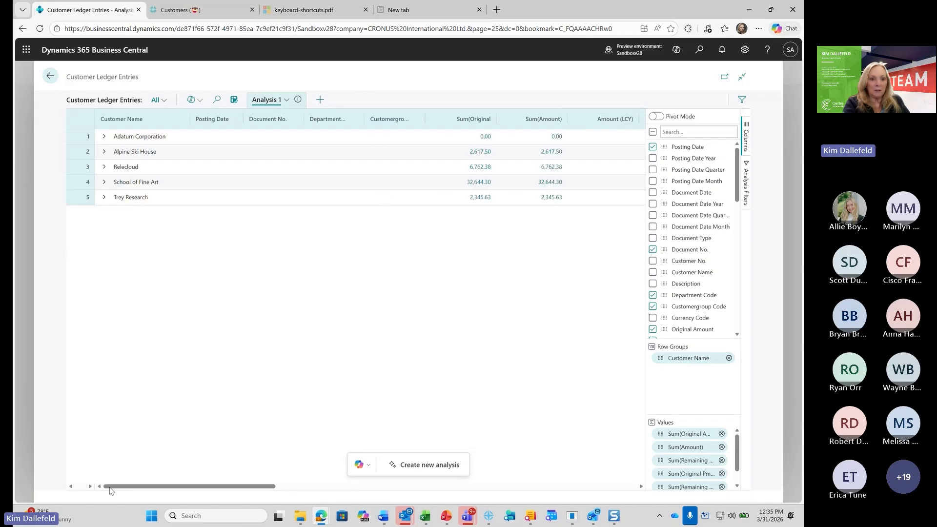
# Try to expand the Adatum Corporation group, and refresh the session after attempting to leave the page
pyautogui.click(104, 137)
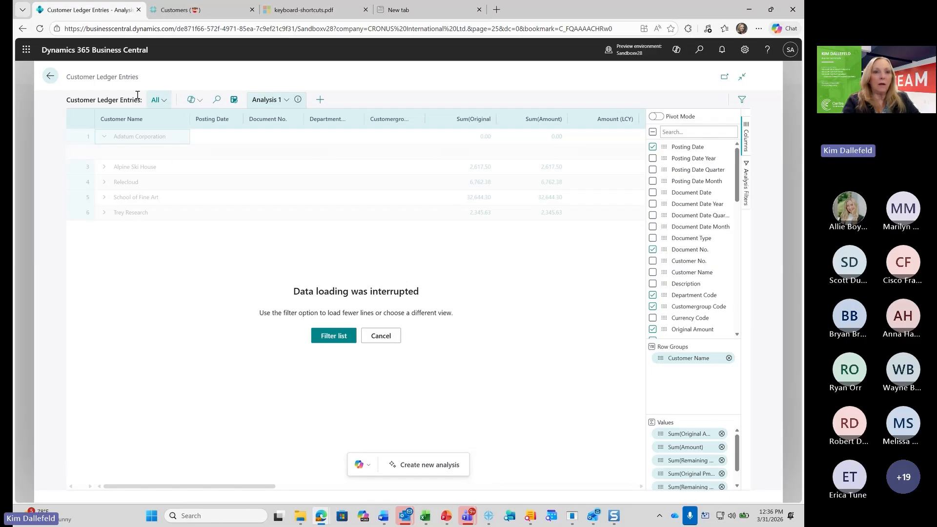
pyautogui.click(49, 77)
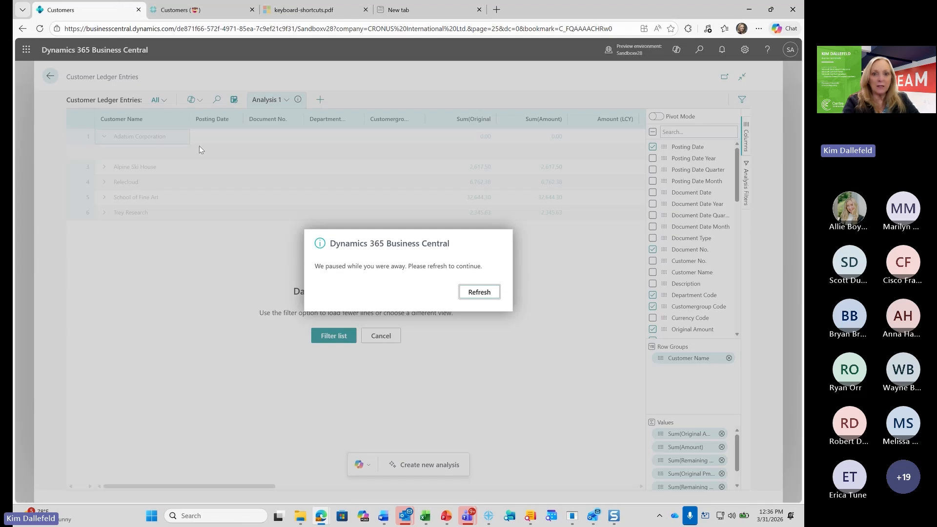
pyautogui.click(490, 292)
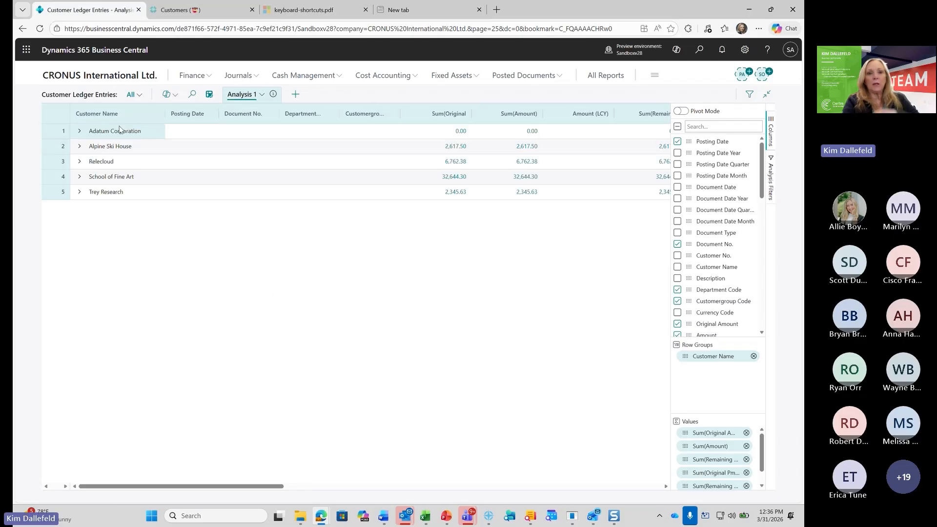
# Search for "ustomer led" from the home page and open the Customer Ledger Entries page
pyautogui.click(208, 96)
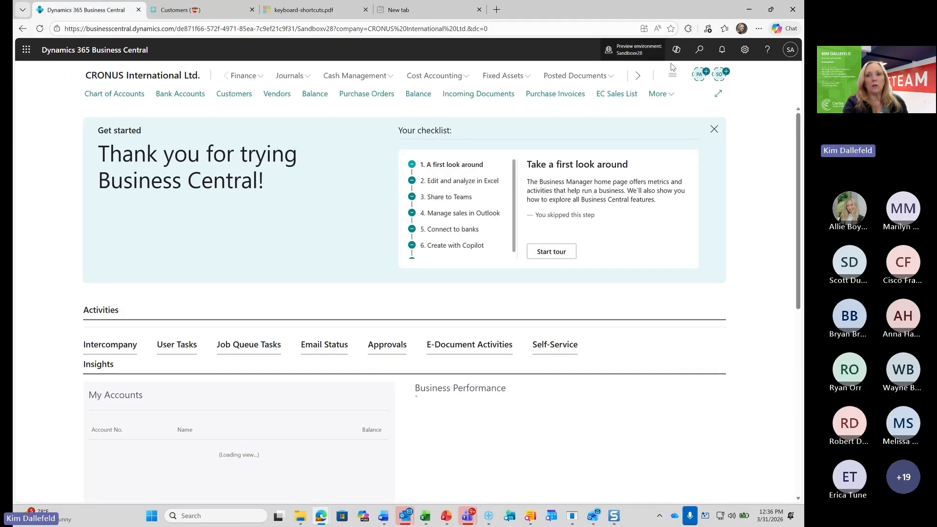
pyautogui.click(699, 50)
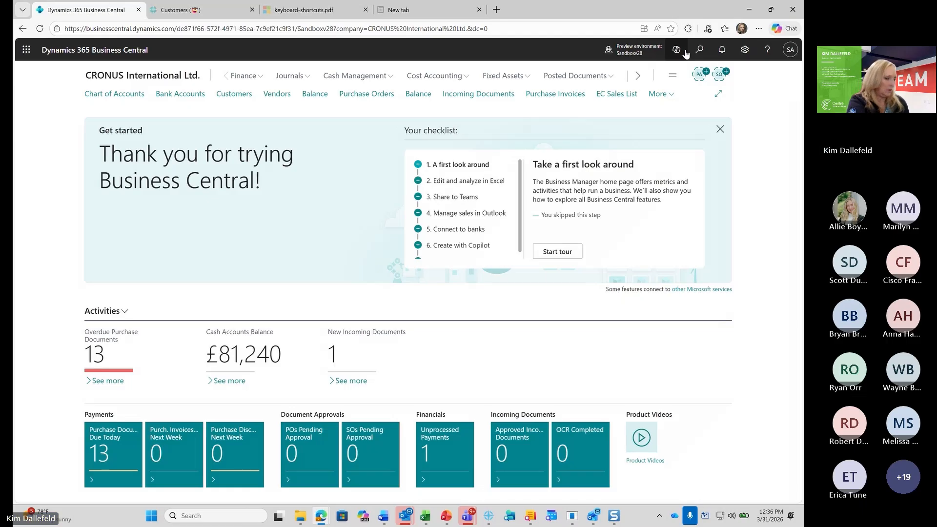
pyautogui.write('ustomer led')
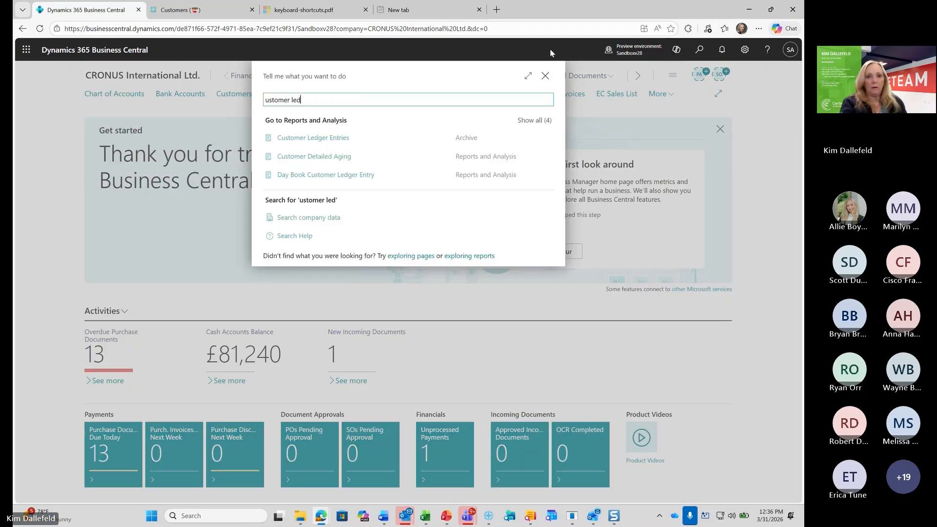
pyautogui.click(318, 140)
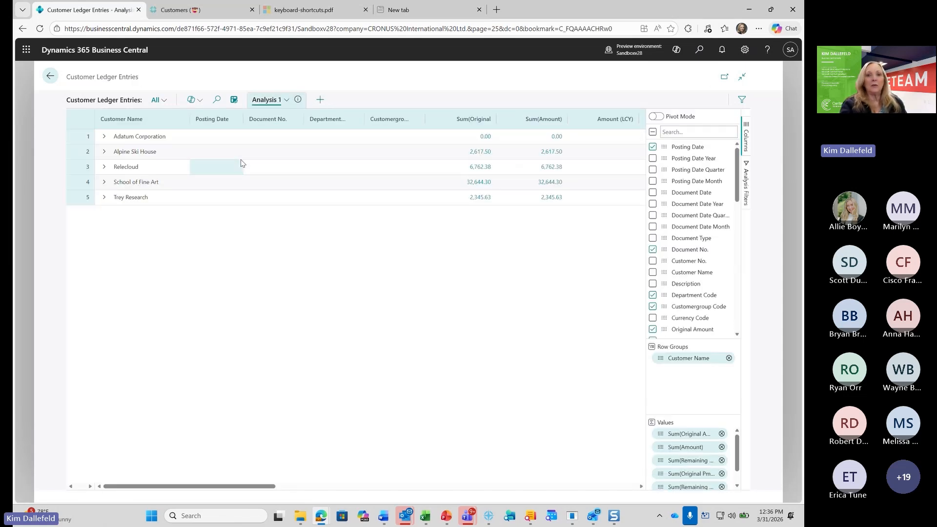
# Toggle analysis mode off and back on for the ledger entries, and add a new analysis view
pyautogui.click(234, 100)
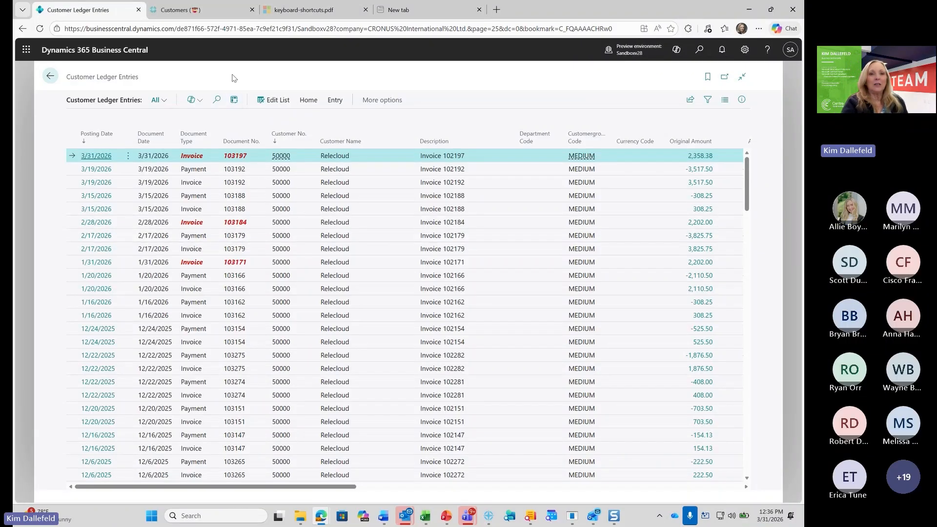
pyautogui.click(234, 106)
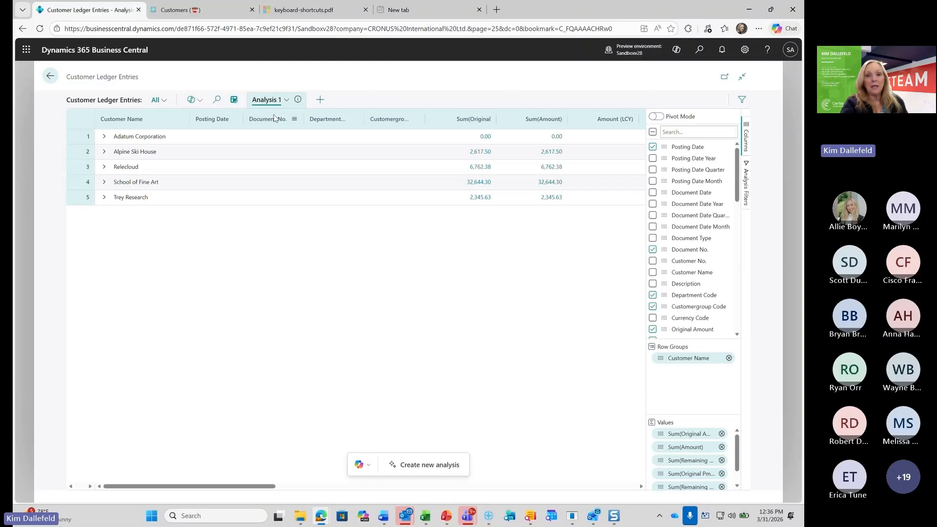
pyautogui.click(321, 101)
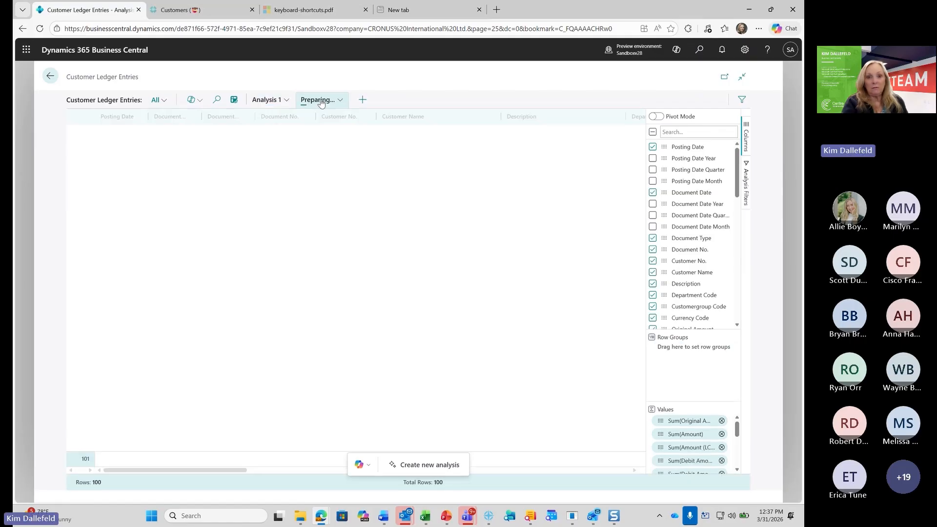
# Switch to the Analysis 1 view of the customer ledger entries and rename it "1st Try"
pyautogui.click(272, 102)
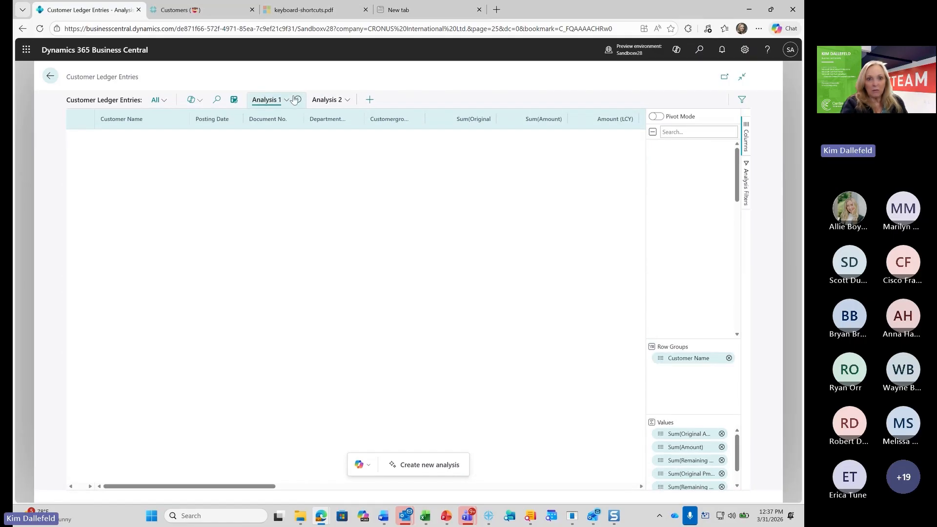
pyautogui.click(288, 100)
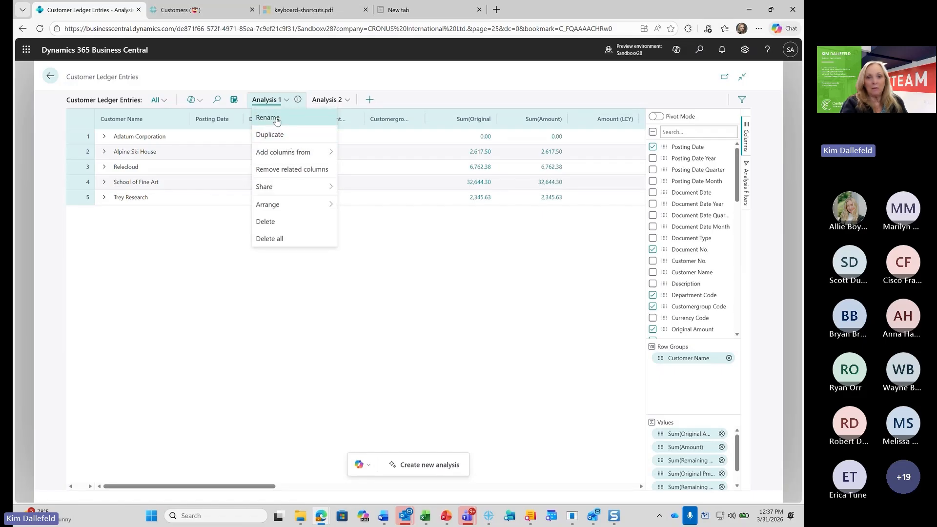
pyautogui.click(276, 119)
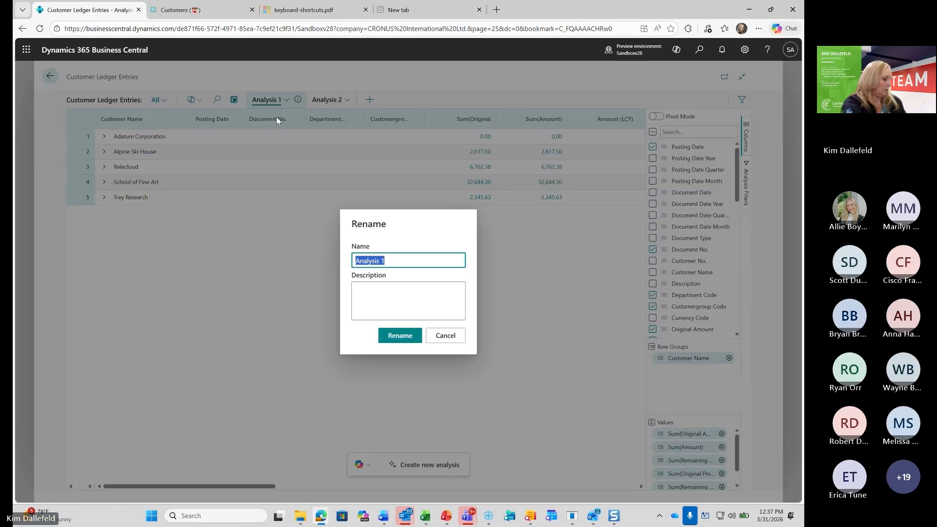
pyautogui.write('1st Try')
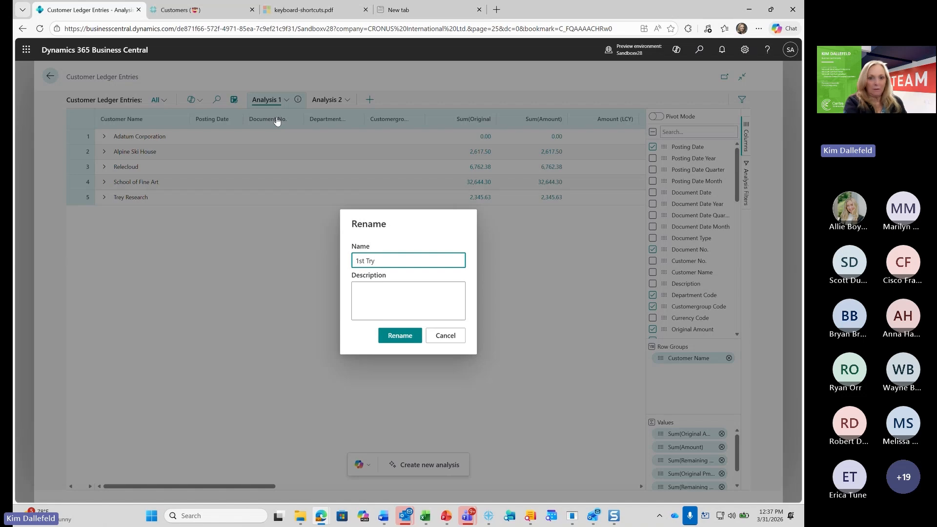
pyautogui.press('Return')
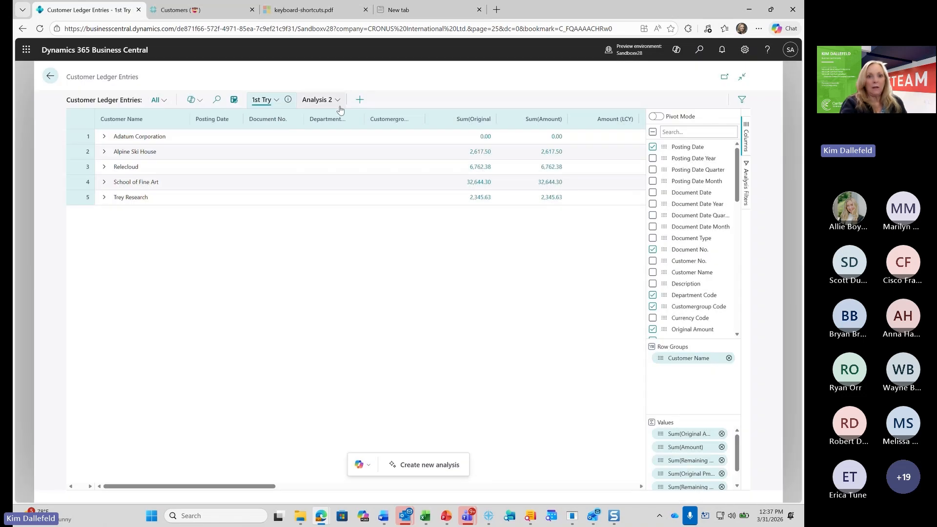
# Switch to the Analysis 2 view and rename it "2nd Try"
pyautogui.click(334, 103)
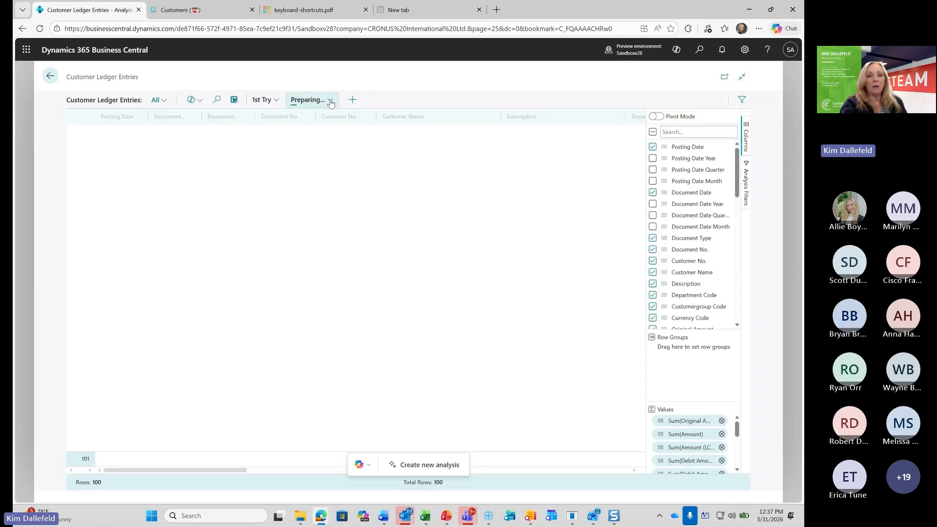
pyautogui.click(328, 100)
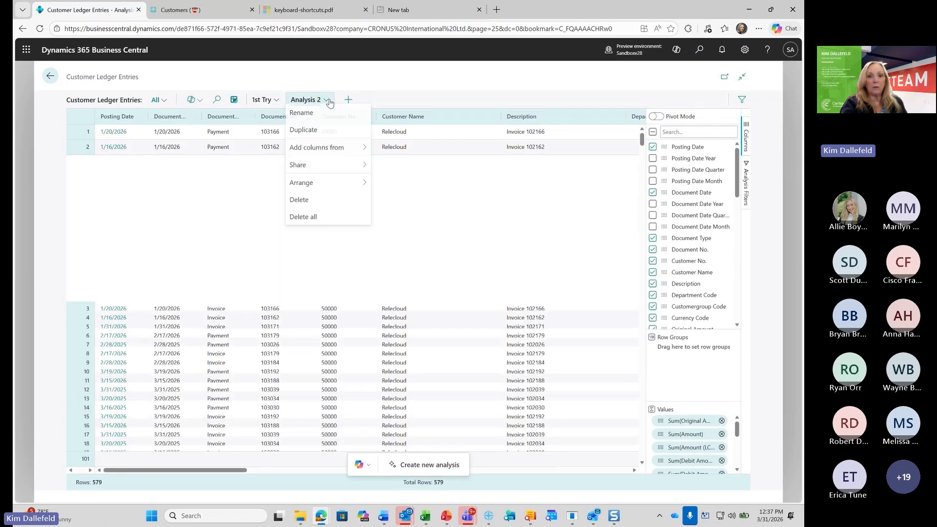
pyautogui.click(312, 118)
pyautogui.write('2nd Try')
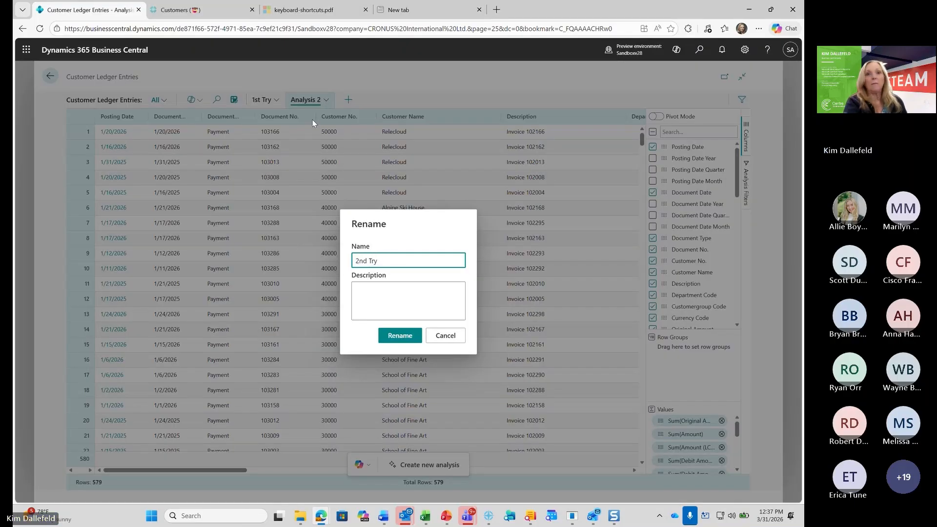
pyautogui.press('Return')
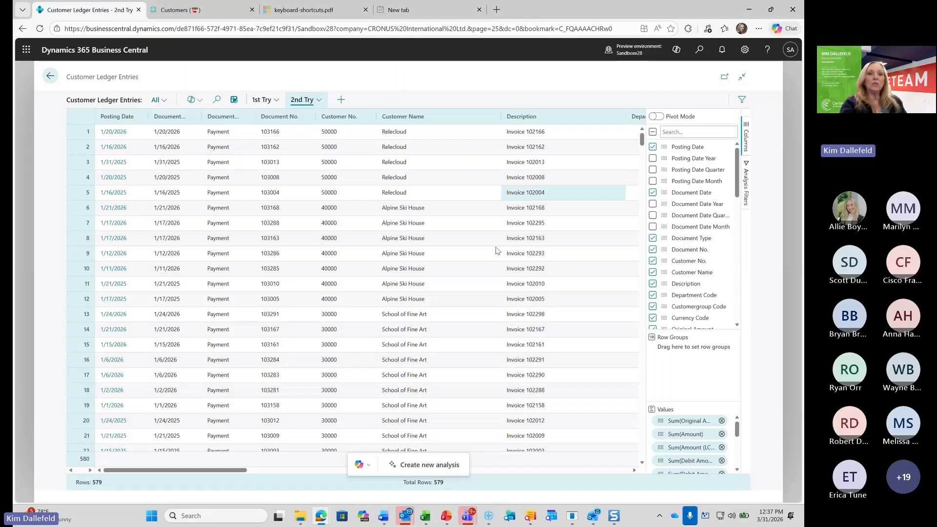
# Delete the "2nd Try" analysis and leave analysis mode for the customer ledger entries
pyautogui.click(319, 100)
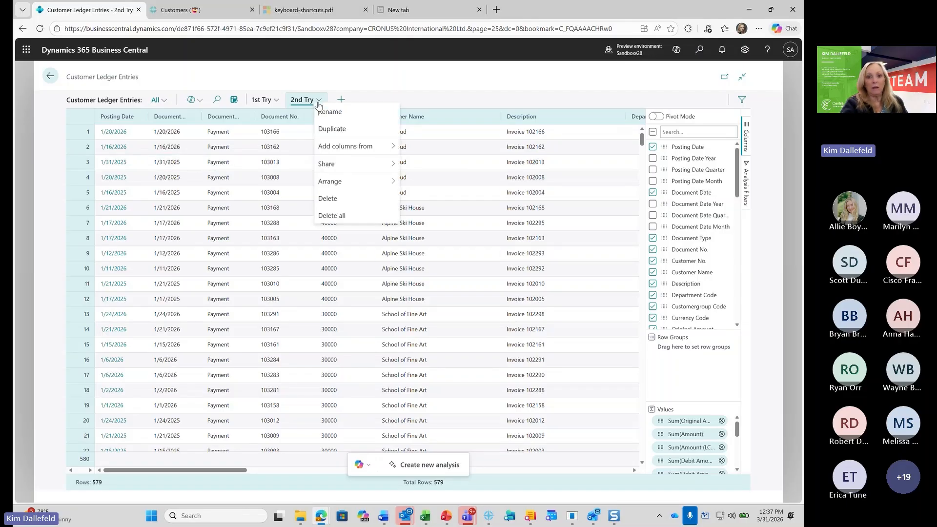
pyautogui.click(324, 203)
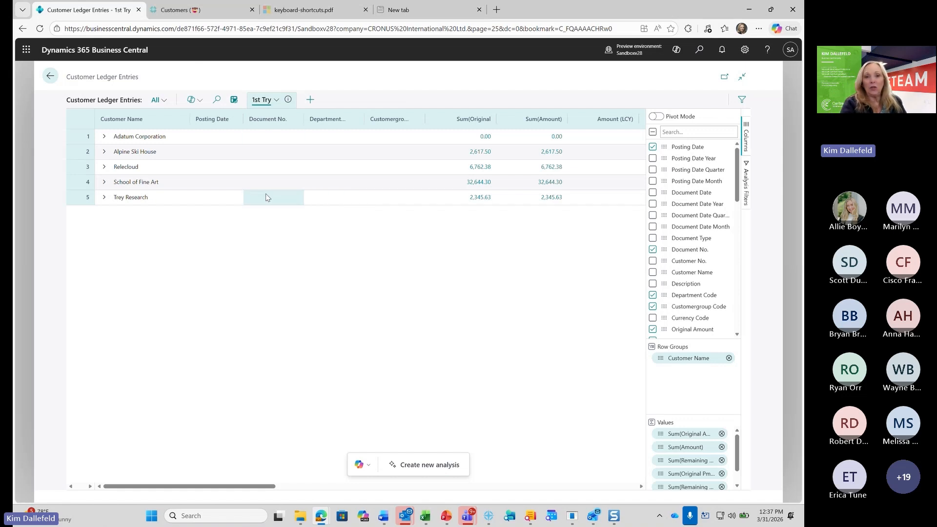
pyautogui.click(235, 102)
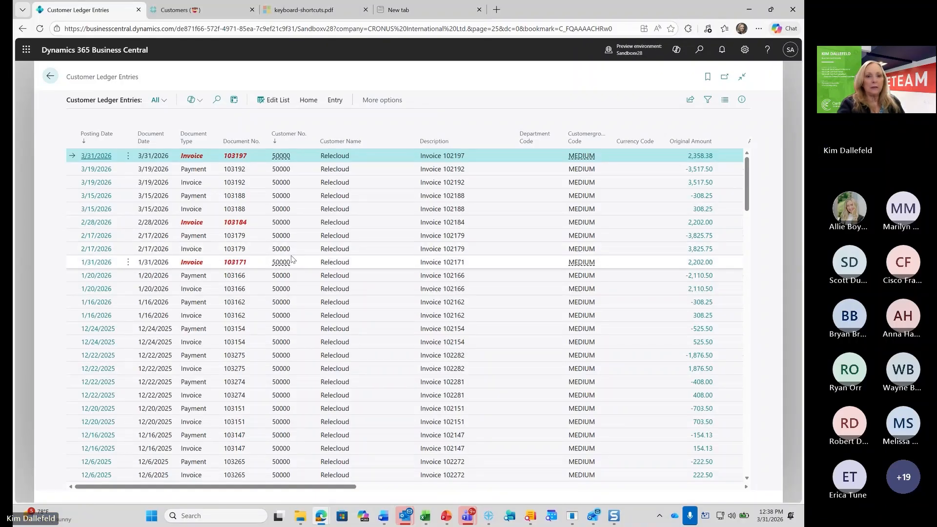
# Look up the customer and the MEDIUM customer group on the 1/20/2026 Relecloud invoice entry, including the full customer group list
pyautogui.click(282, 292)
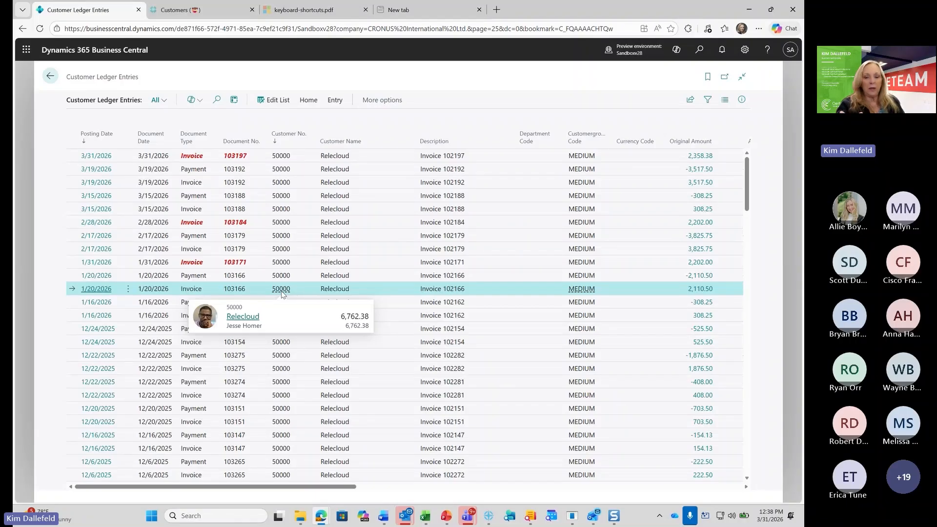
pyautogui.click(582, 292)
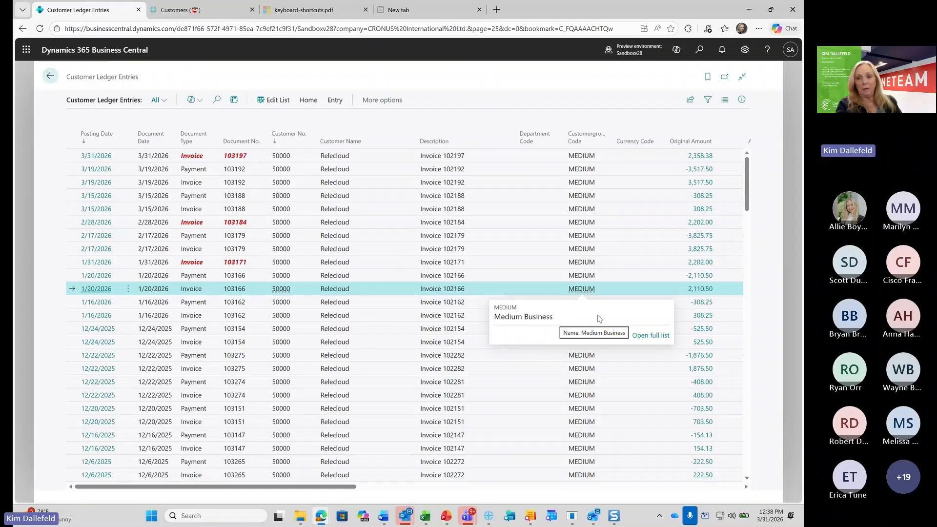
pyautogui.click(645, 336)
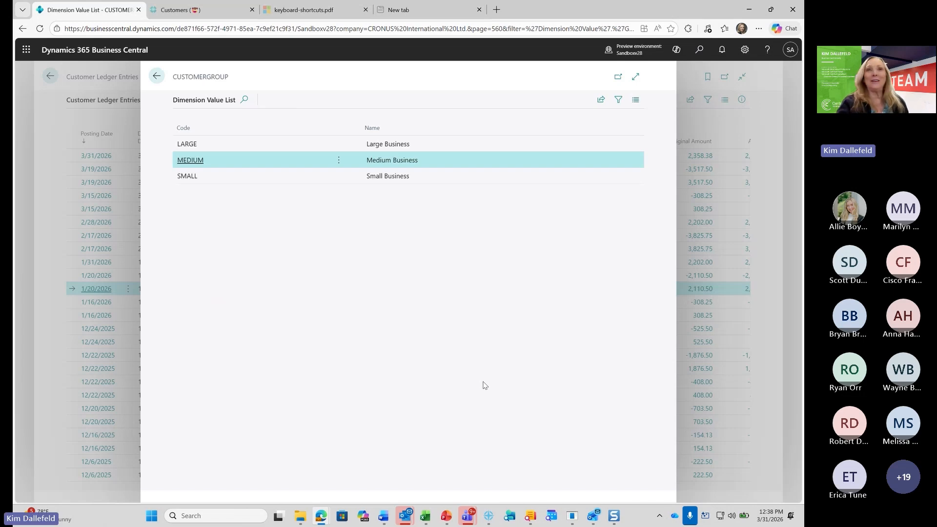
pyautogui.press('Escape')
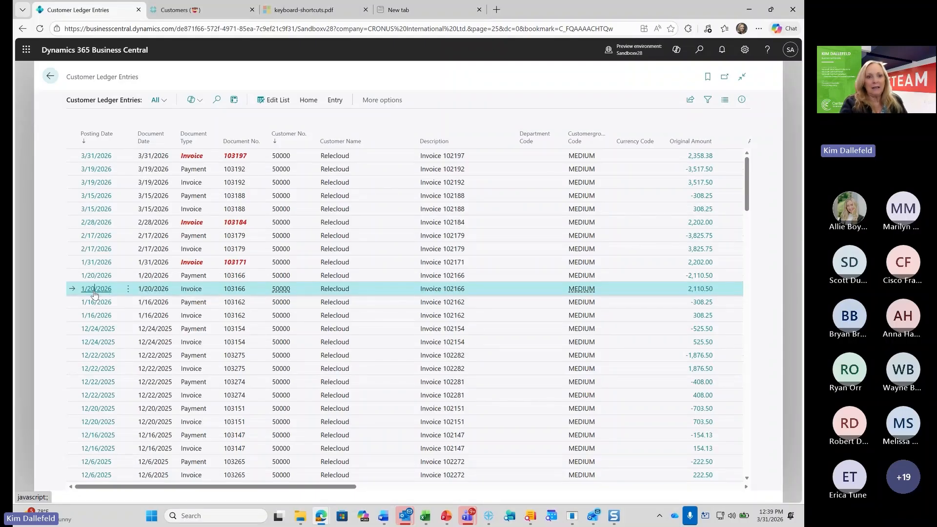
# Inspect the posted sales invoice behind the 1/20/2026 Relecloud invoice entry, and check the ledger's amount, due date and payment columns
pyautogui.click(94, 291)
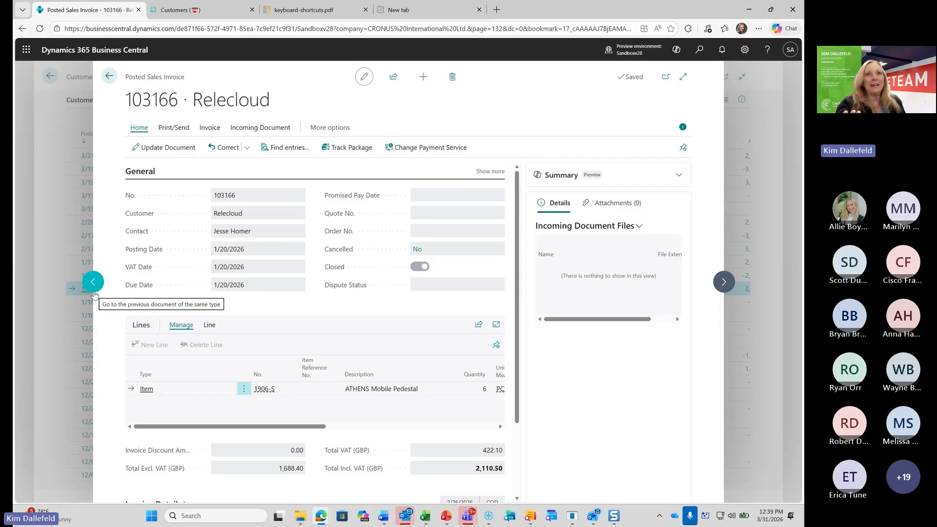
pyautogui.press('Escape')
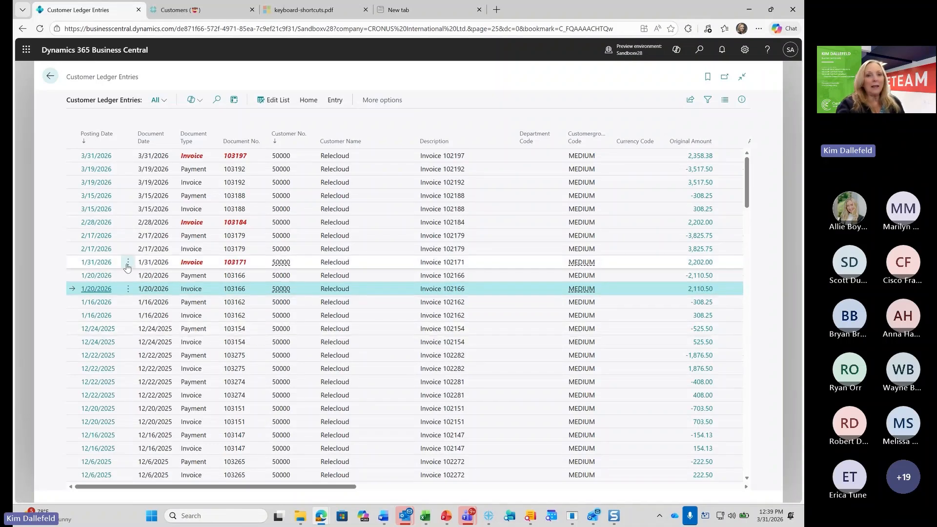
pyautogui.click(100, 289)
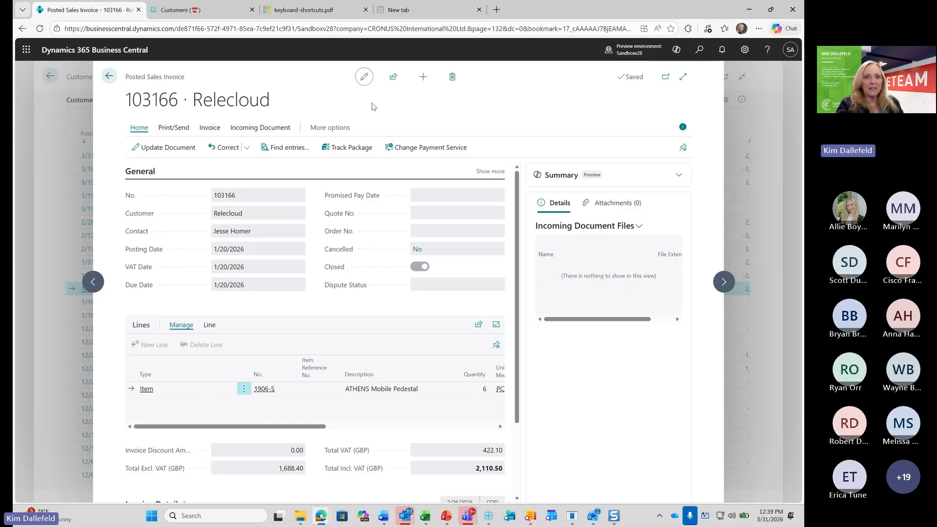
pyautogui.press('Escape')
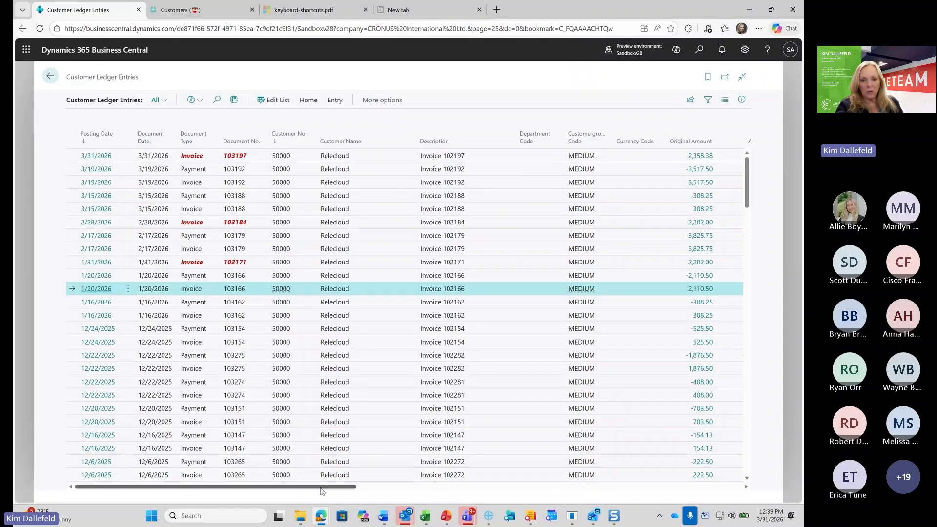
pyautogui.moveTo(322, 490); pyautogui.dragTo(580, 493)
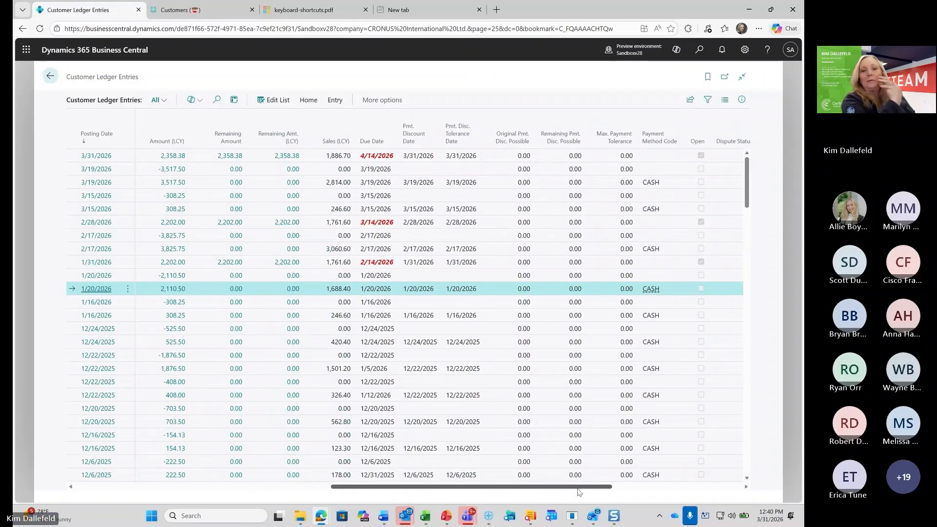
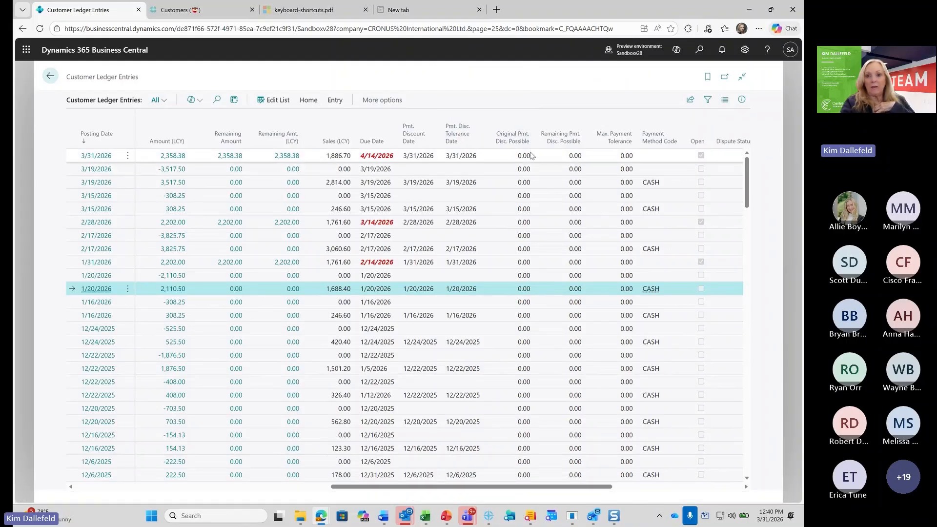
# Make the customer ledger entries list editable and look up the detailed entries behind the 3/31/2026 entry's remaining amount
pyautogui.click(379, 160)
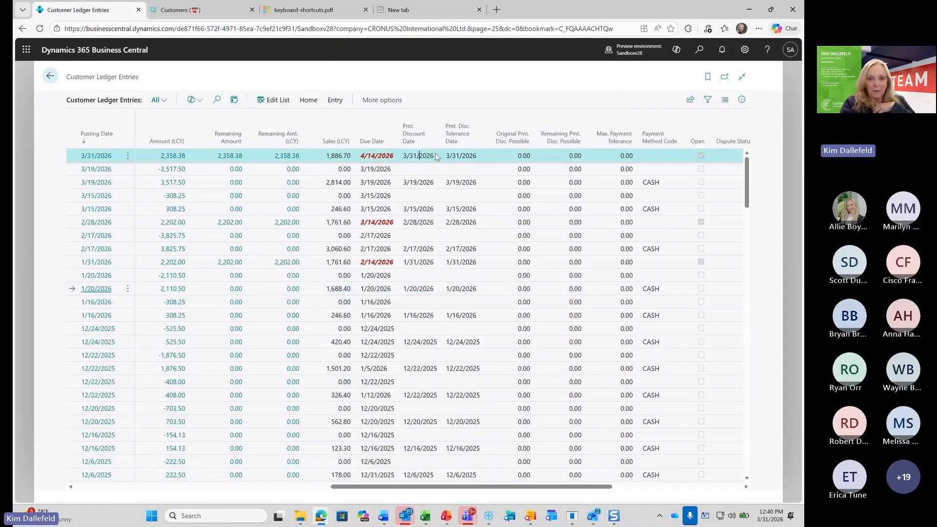
pyautogui.click(277, 101)
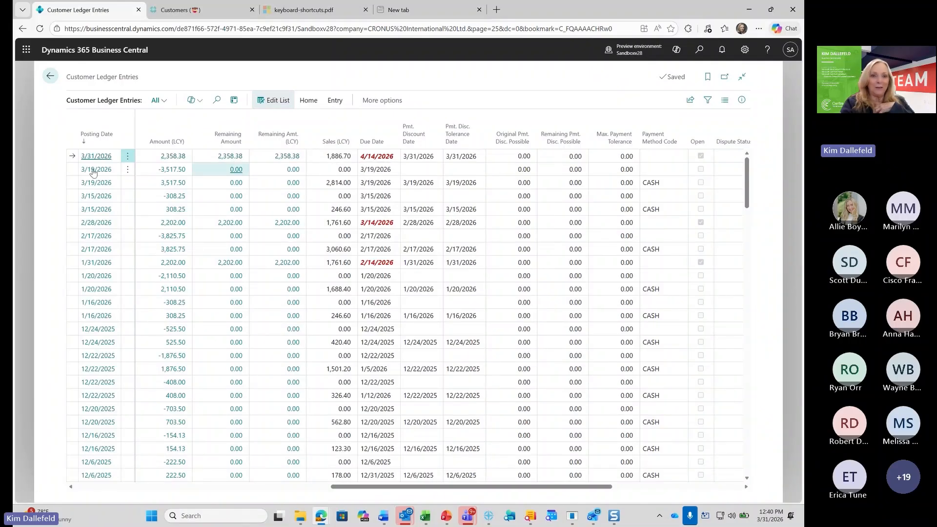
pyautogui.click(232, 159)
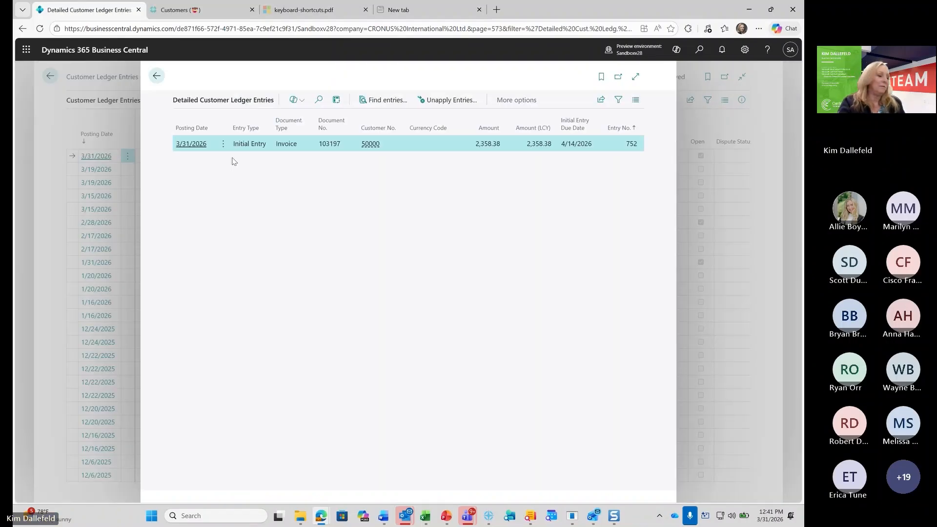
pyautogui.press('Escape')
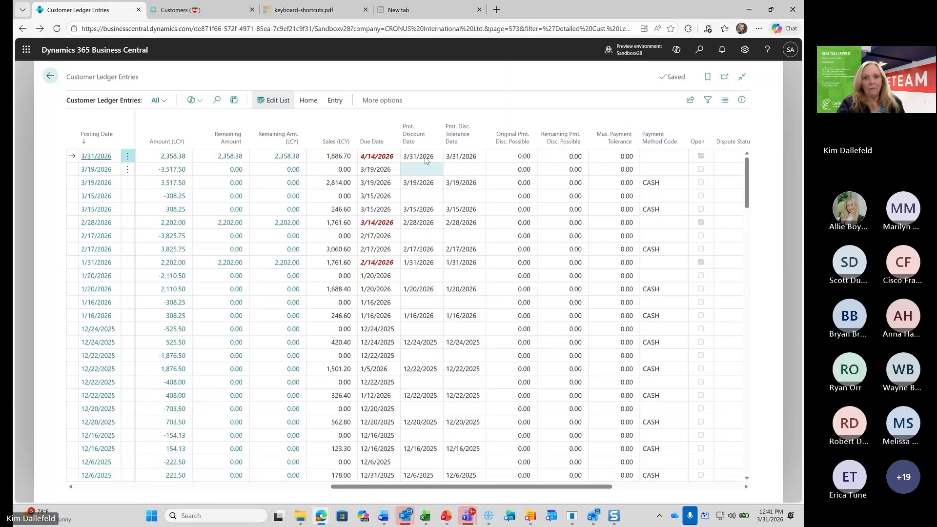
# Check the editable due date and payment discount date on the 3/31/2026 entry, and return to the home page
pyautogui.click(375, 156)
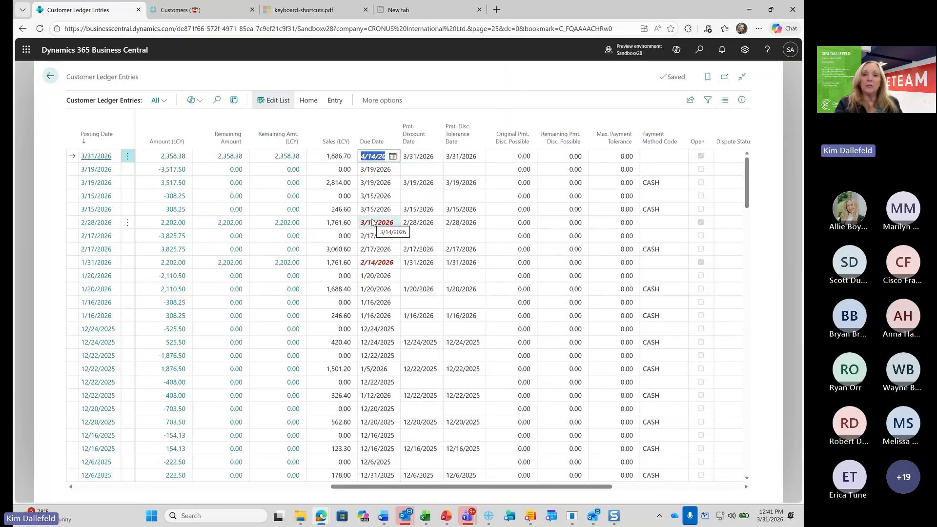
pyautogui.press('Tab')
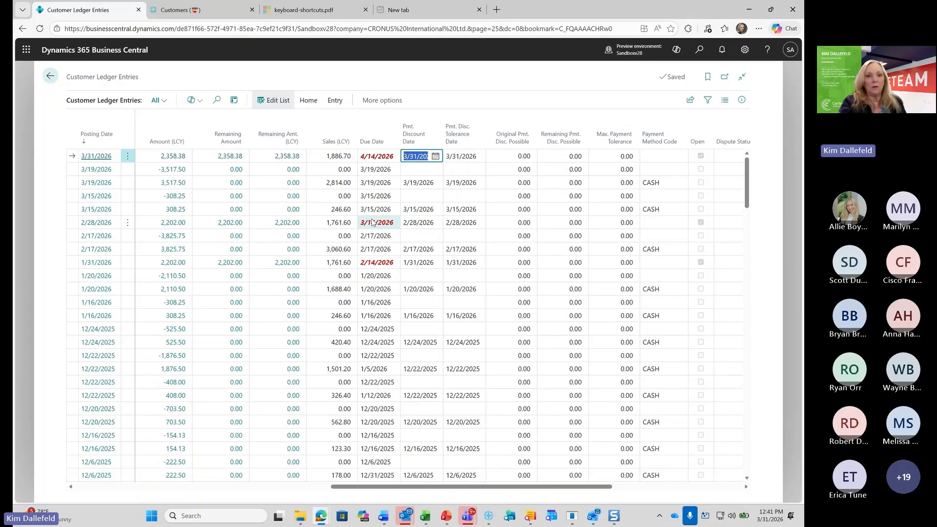
pyautogui.press('Escape')
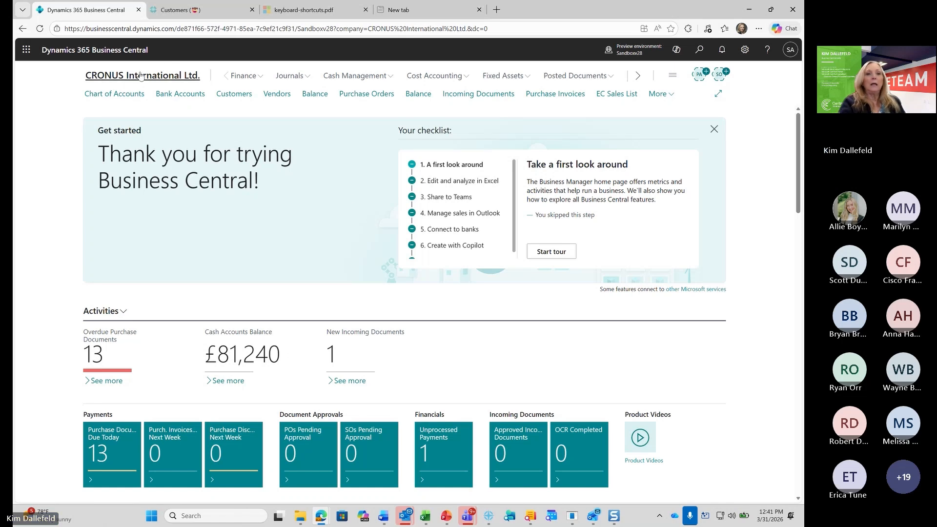
# Search for "gen led" and open the archived General Ledger Entries page
pyautogui.click(701, 49)
pyautogui.write('g')
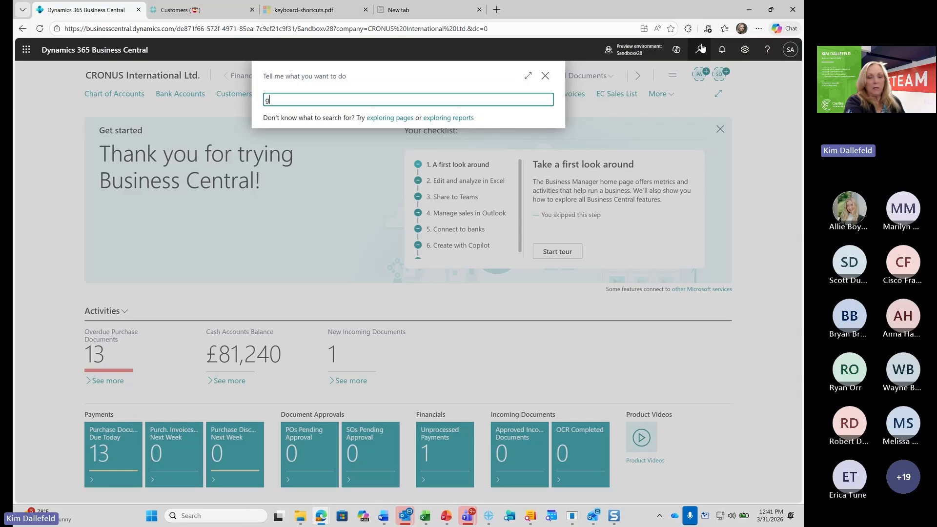
pyautogui.write('en led')
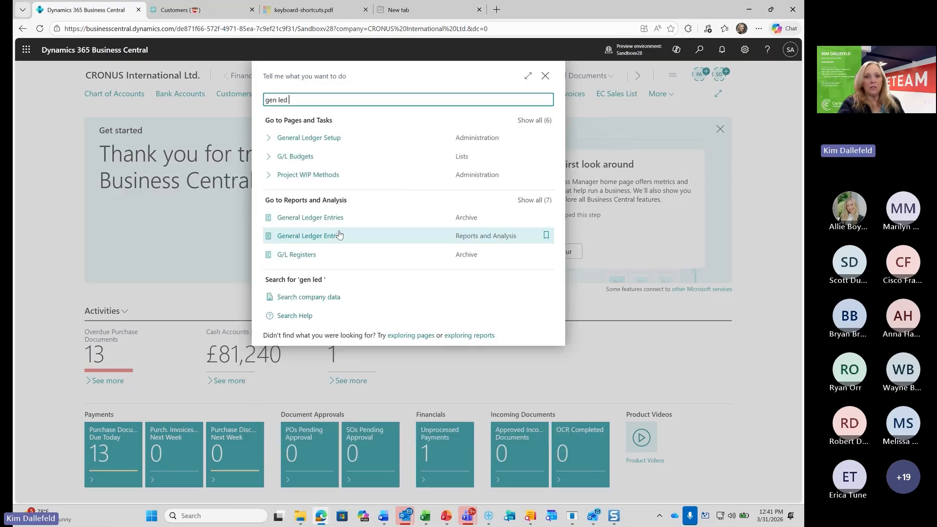
pyautogui.click(321, 223)
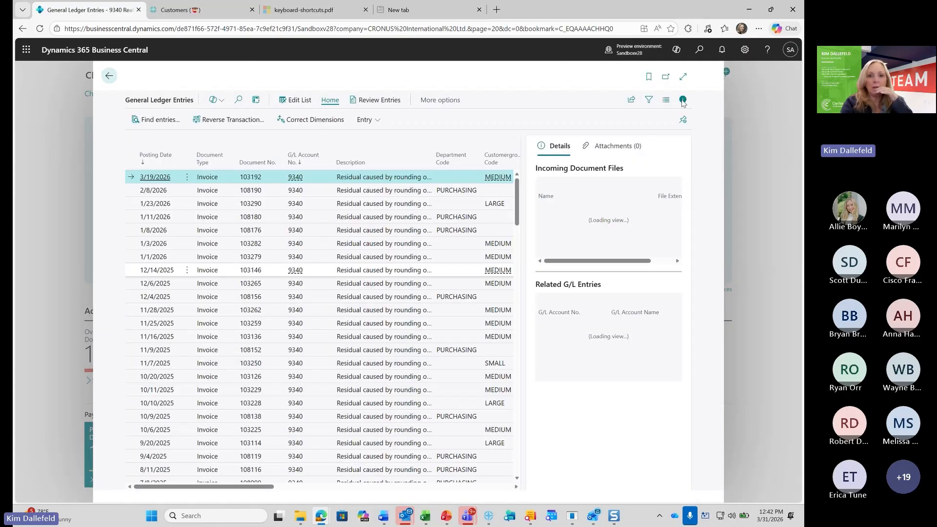
# Hide the FactBox pane, expand the general ledger entries to full width, and browse the 7190 Cost of Retail Sold entries
pyautogui.click(683, 100)
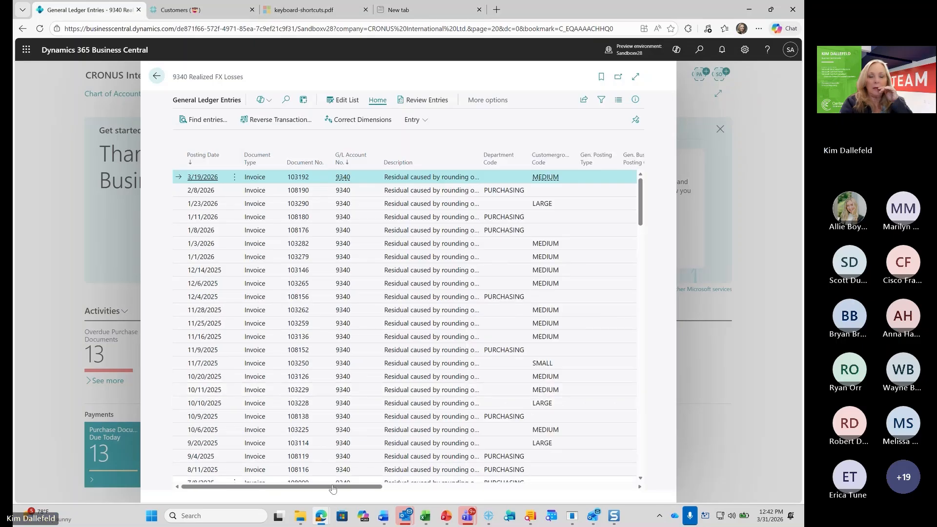
pyautogui.scroll(-10, 547, 375)
pyautogui.scroll(-10, 547, 374)
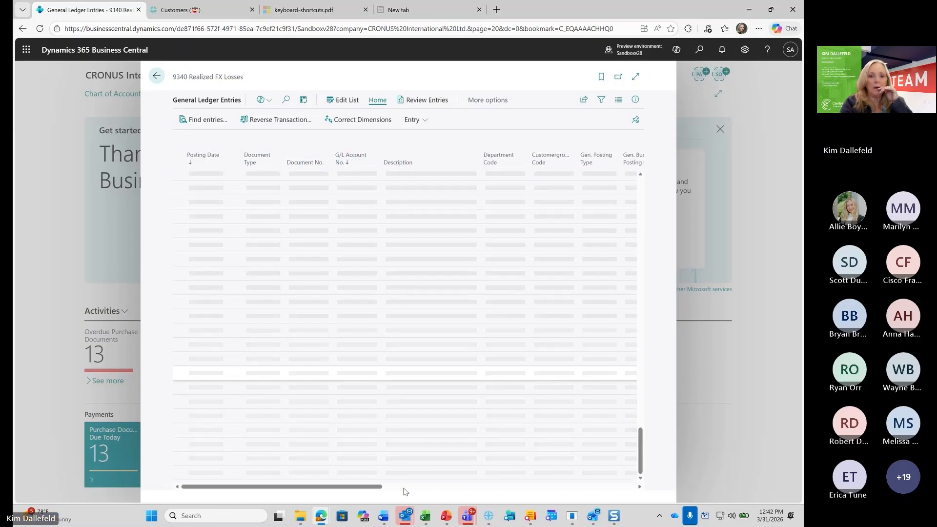
pyautogui.click(636, 77)
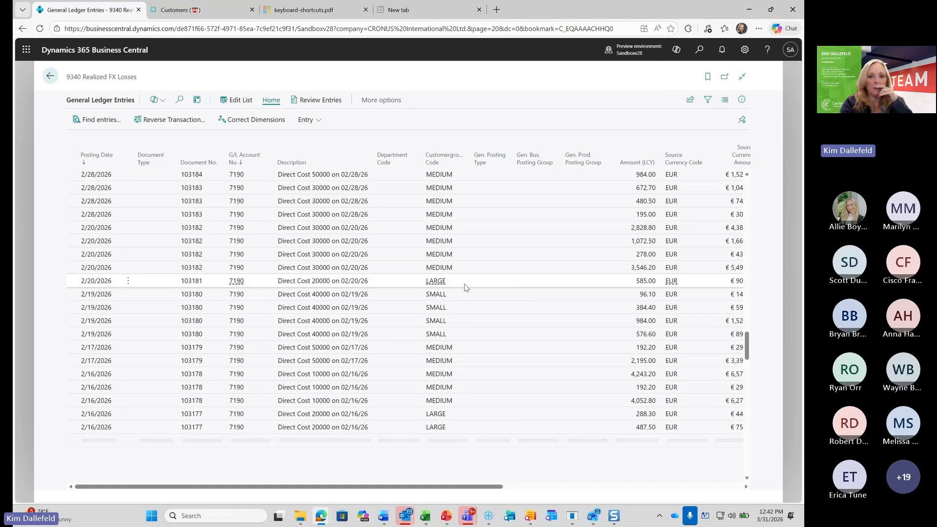
pyautogui.scroll(4, 467, 288)
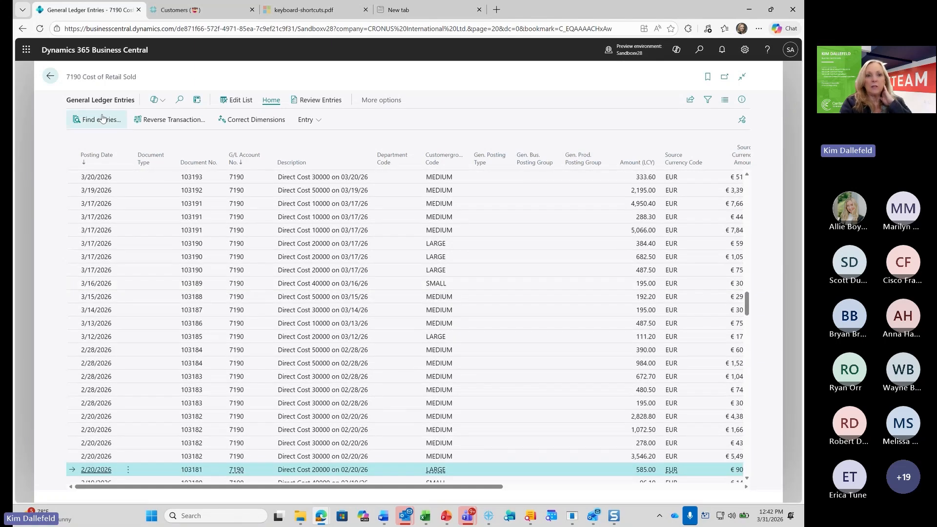
# Inspect the related G/L entries and the documents found for the 2/20/2026 ledger entry with customer group LARGE
pyautogui.click(741, 100)
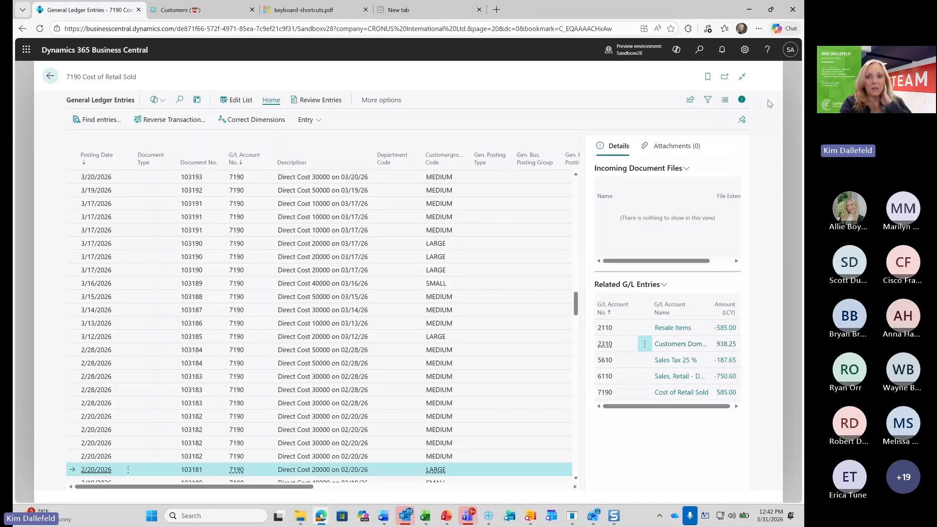
pyautogui.click(742, 99)
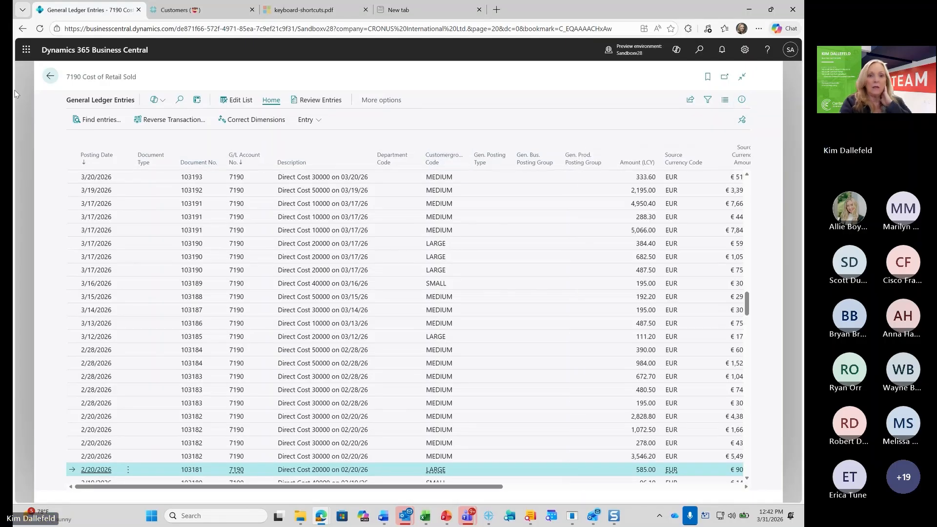
pyautogui.click(102, 120)
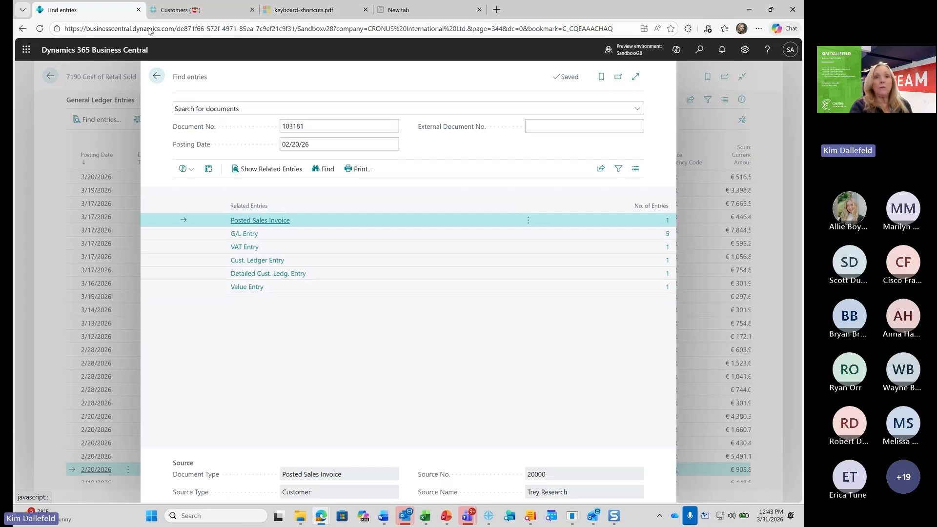
pyautogui.click(158, 77)
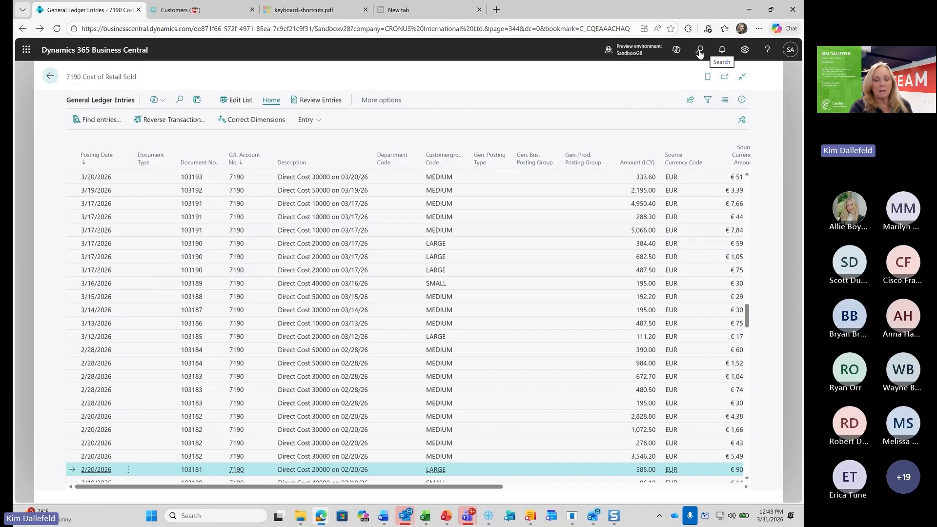
# Search the application for "find" to review where Find Entries is available, and close the search
pyautogui.click(700, 50)
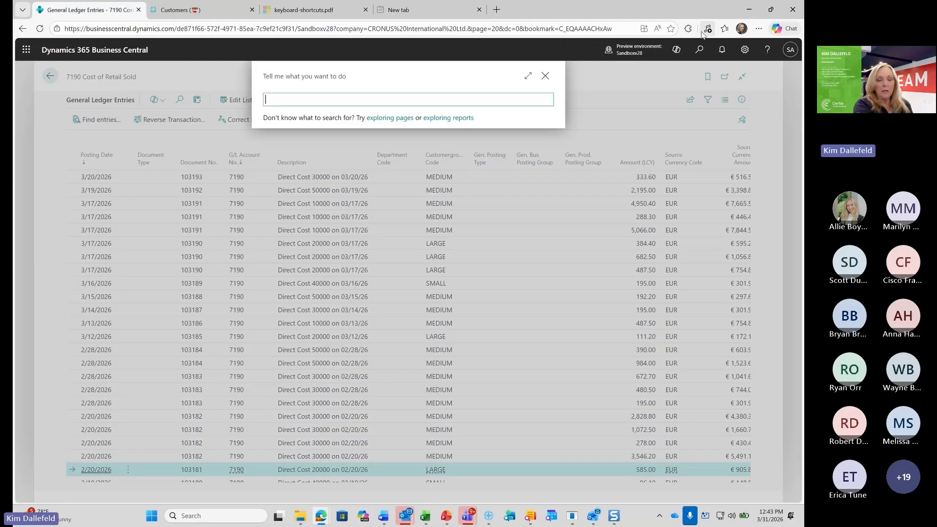
pyautogui.write('fin')
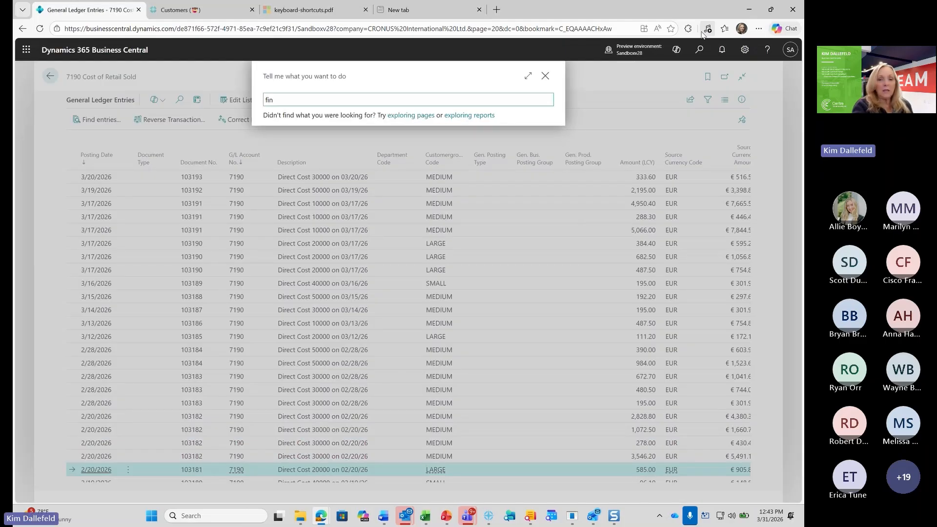
pyautogui.write('d')
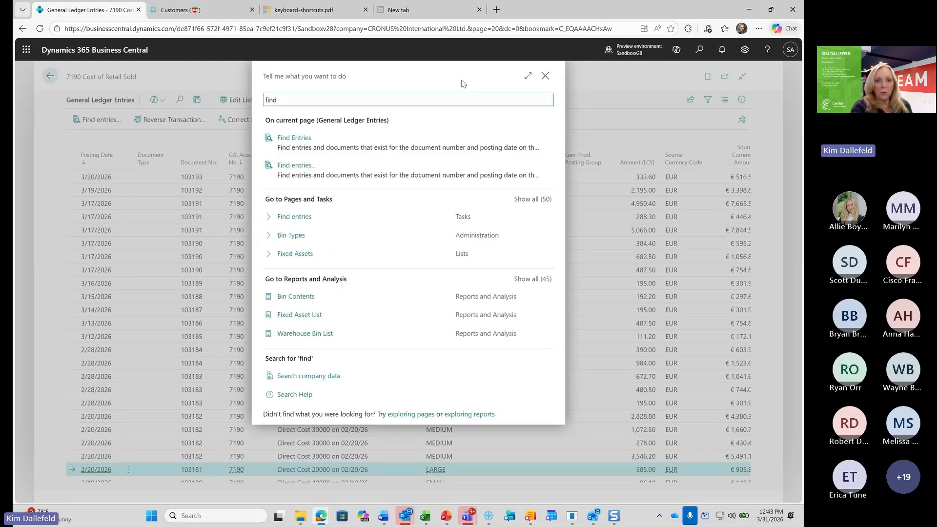
pyautogui.doubleClick(267, 77)
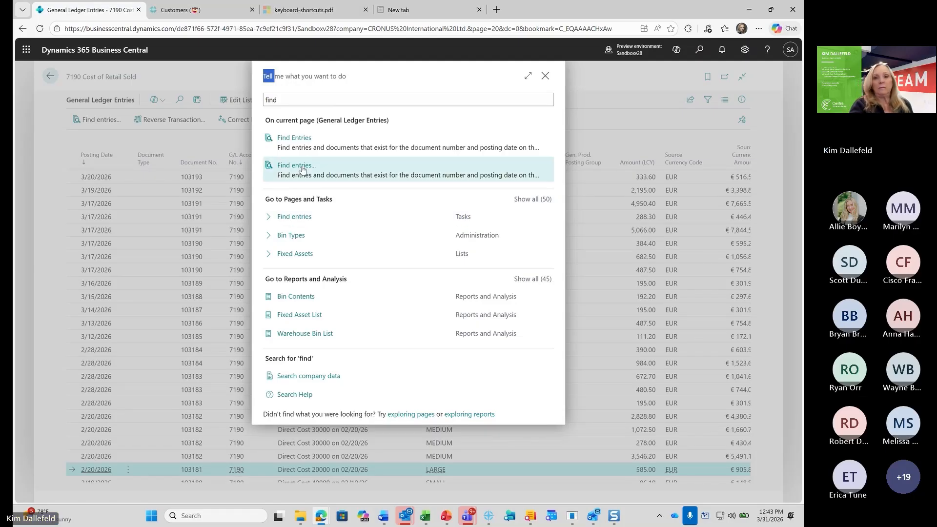
pyautogui.click(546, 77)
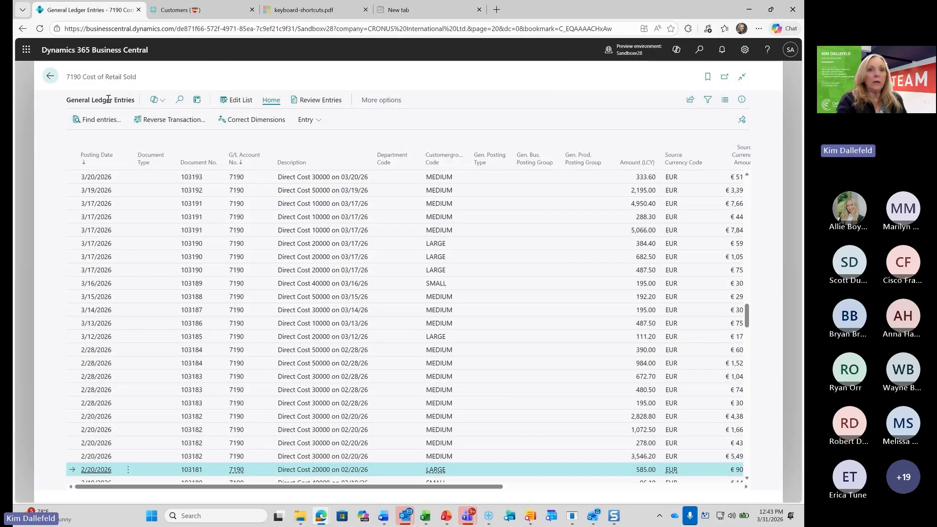
# Search for "company se" from the home page and carry the search over into the company data
pyautogui.click(699, 50)
pyautogui.write('company')
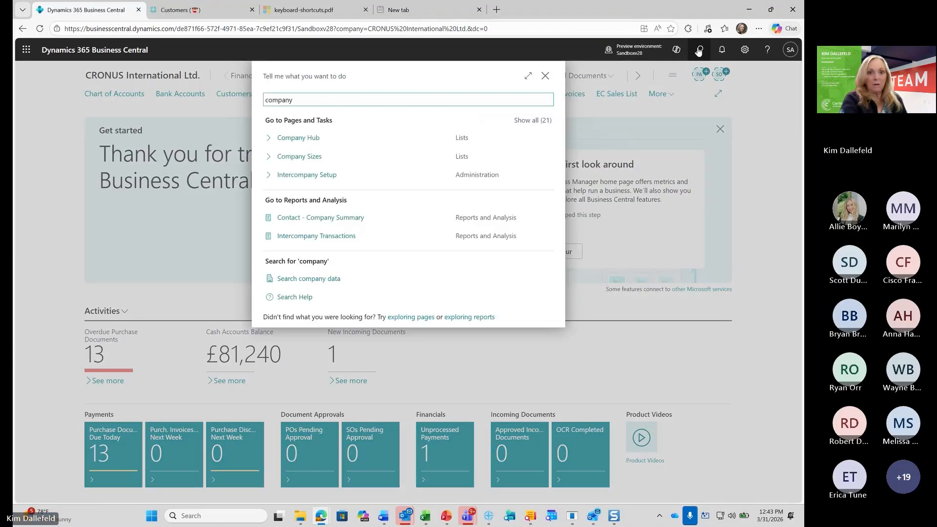
pyautogui.write(' se')
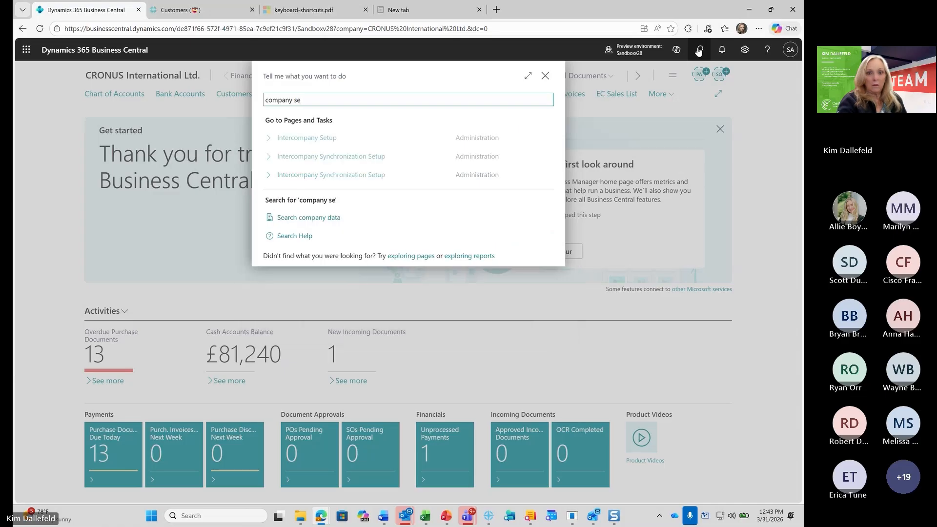
pyautogui.click(319, 223)
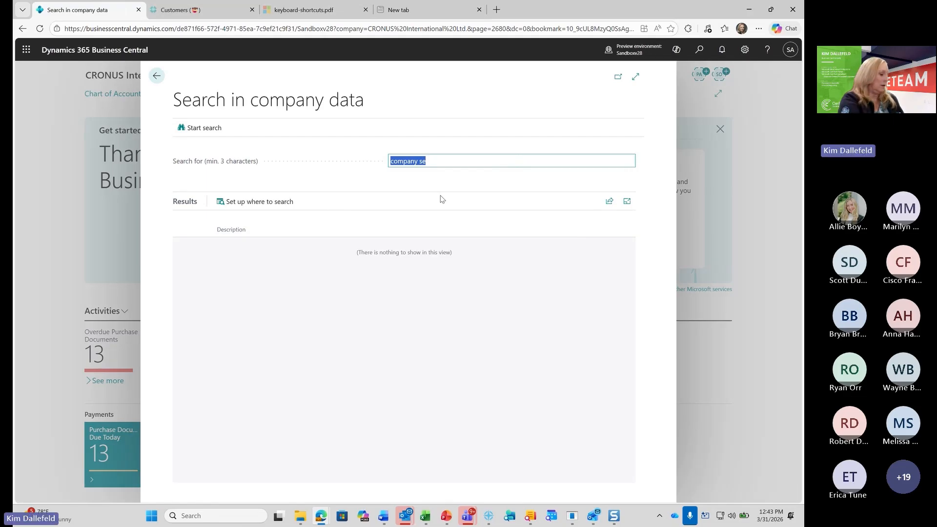
# Search the company data for "fabrikam"
pyautogui.write('fabrikan')
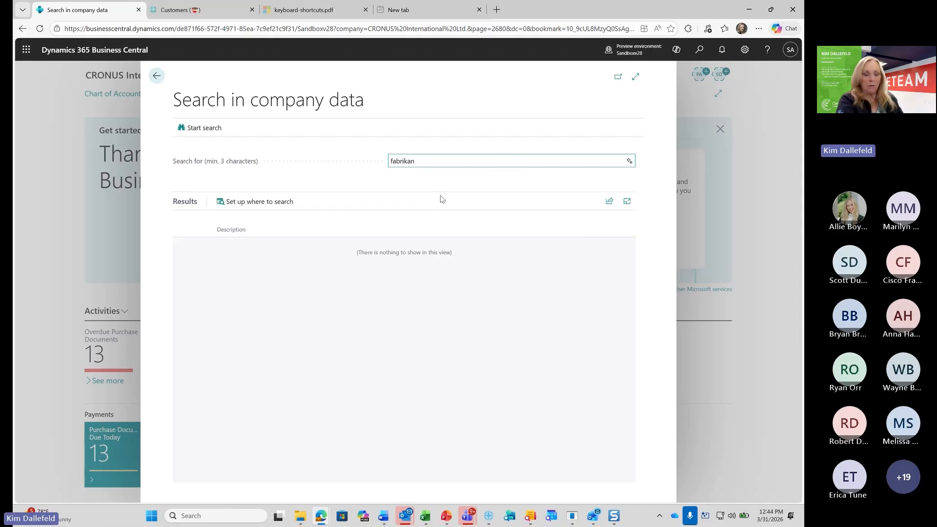
pyautogui.press('BackSpace')
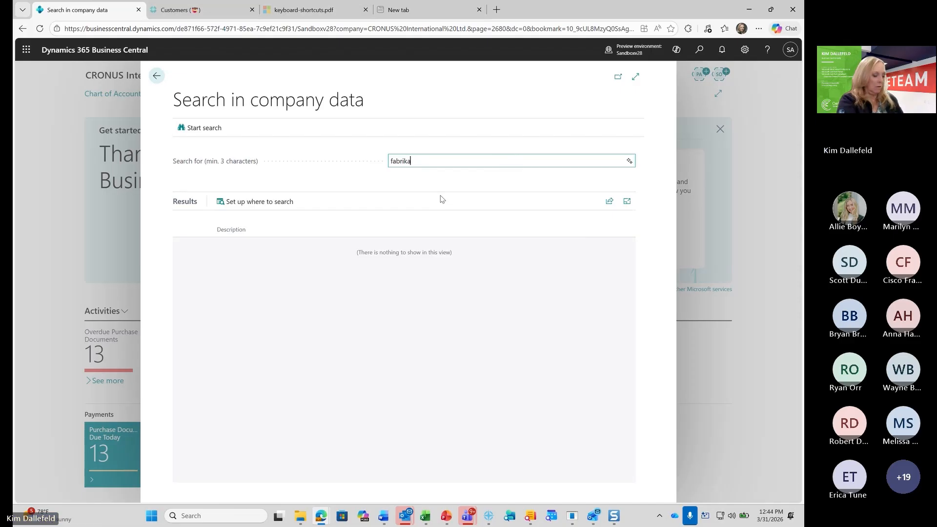
pyautogui.write('m')
pyautogui.press('Return')
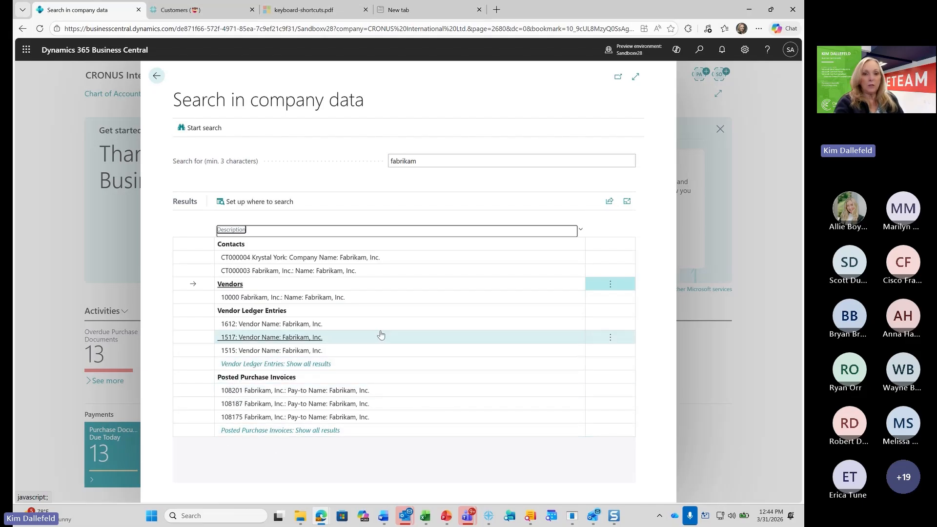
# Search the company data for 1612, and for two different people's first names
pyautogui.click(441, 160)
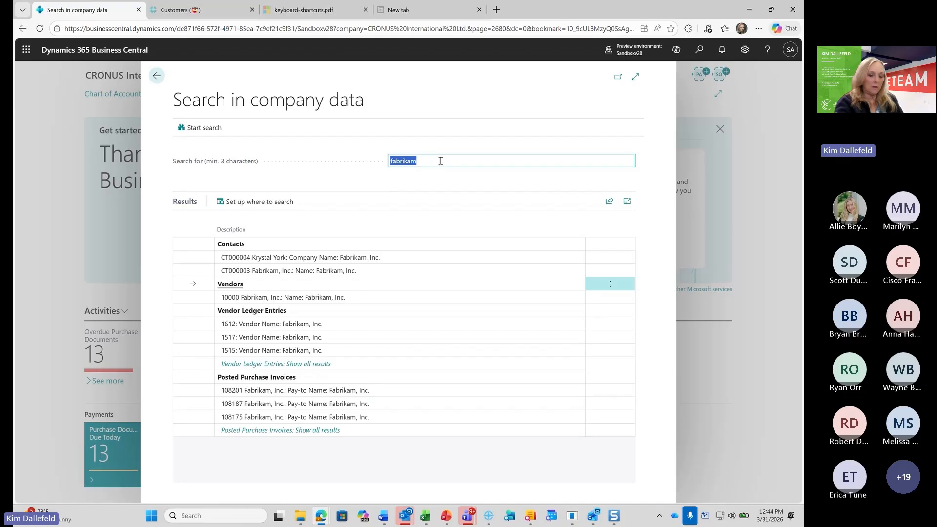
pyautogui.write('1612')
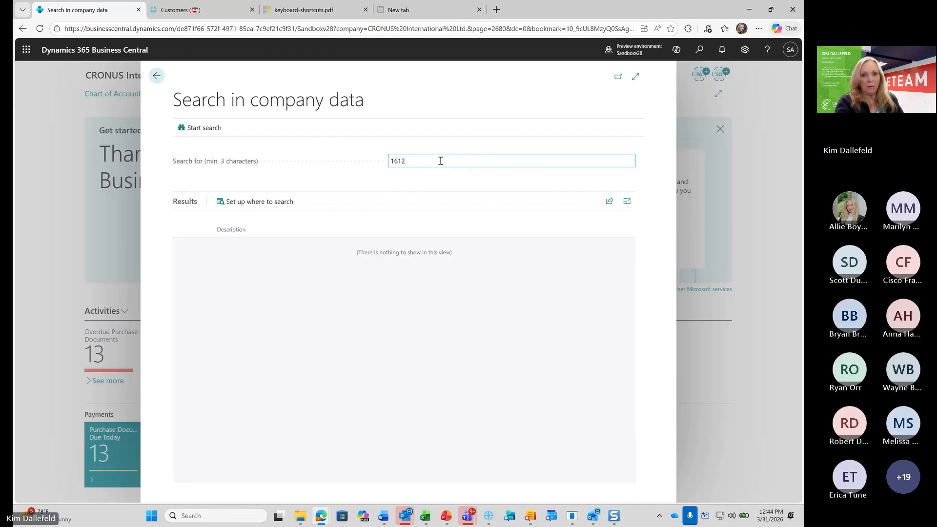
pyautogui.click(441, 160)
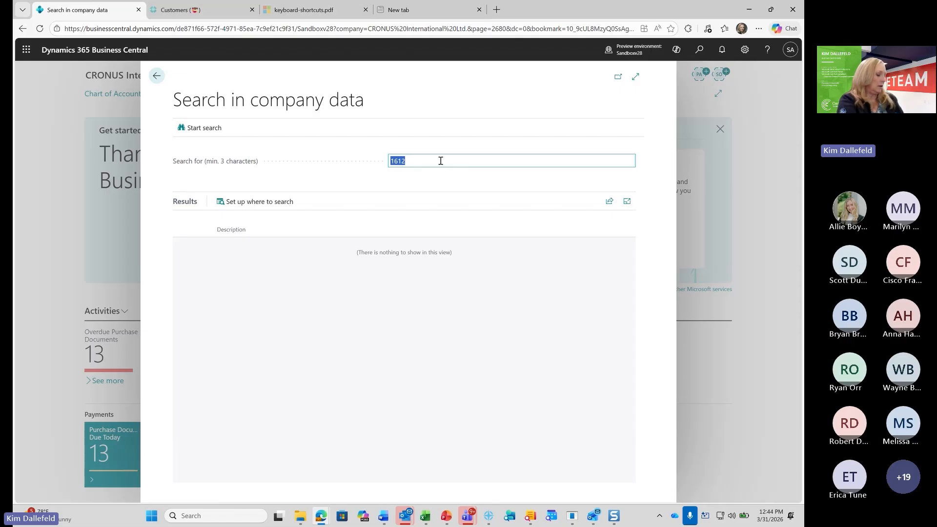
pyautogui.write('Sally')
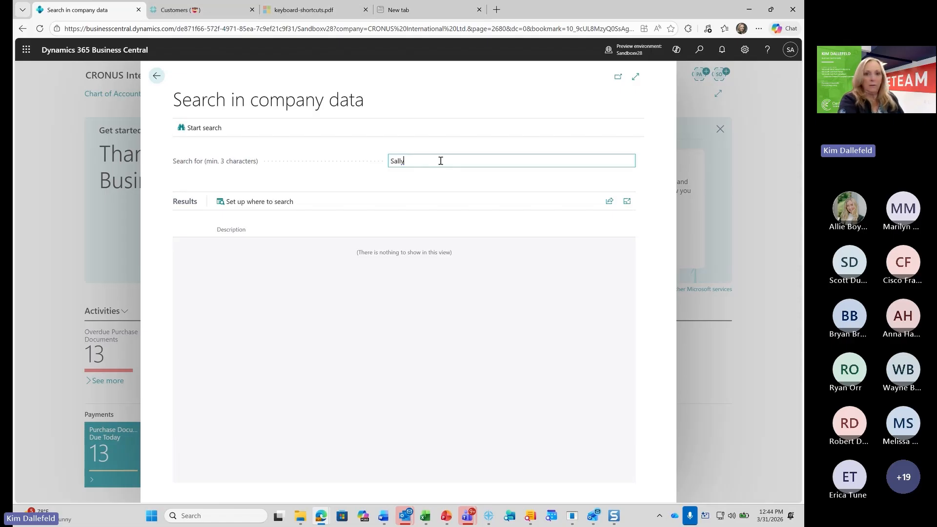
pyautogui.press('Tab')
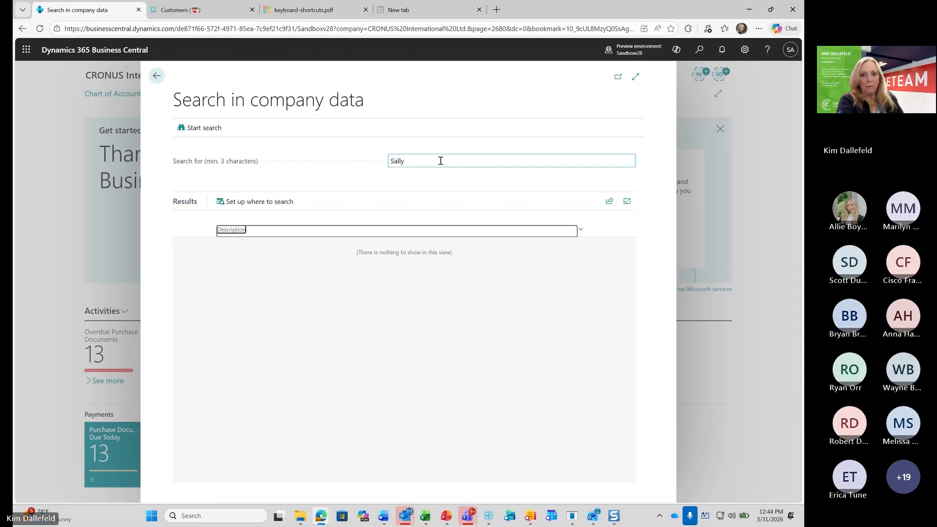
pyautogui.click(441, 161)
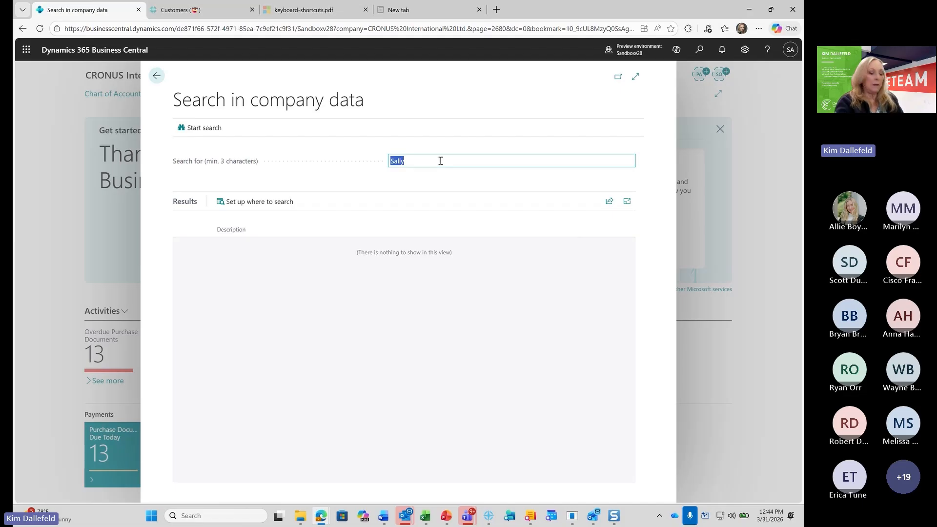
pyautogui.write('Anna')
pyautogui.press('Tab')
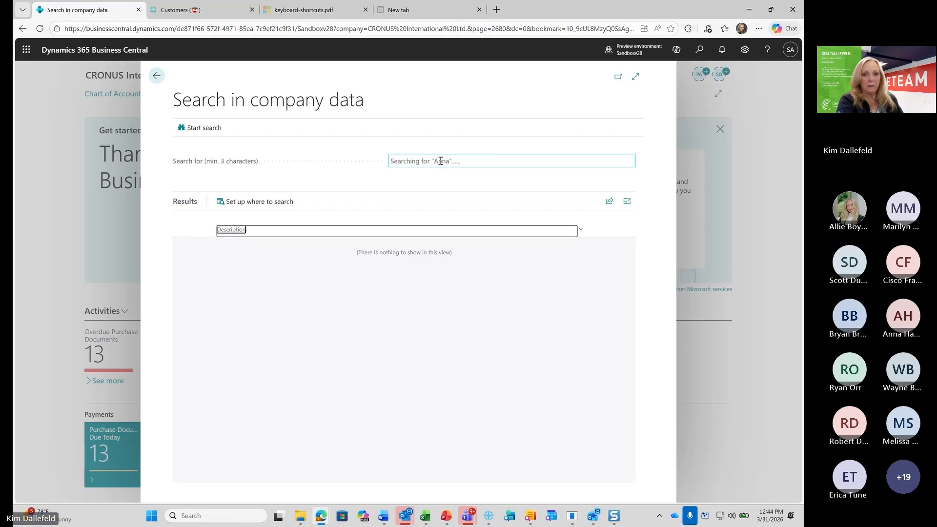
# Search the company data for "London" and return to the home page
pyautogui.click(441, 161)
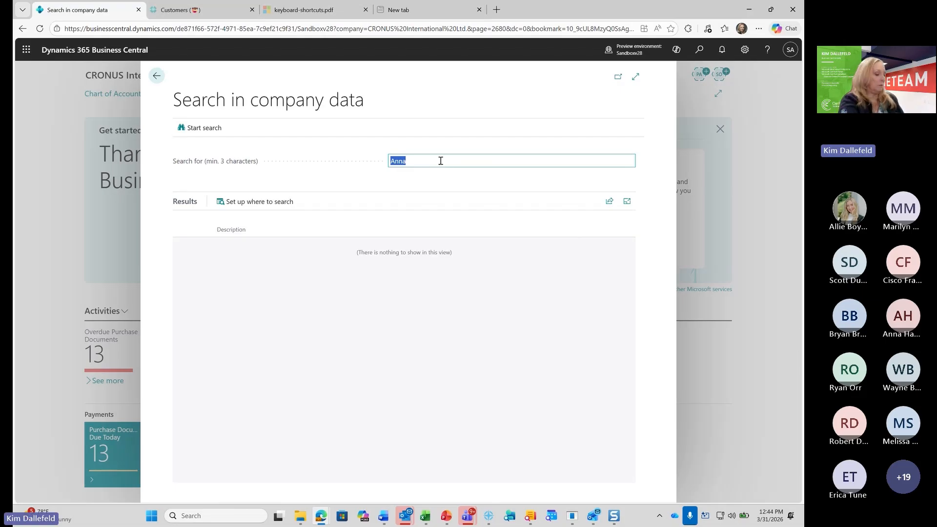
pyautogui.write('London')
pyautogui.press('Return')
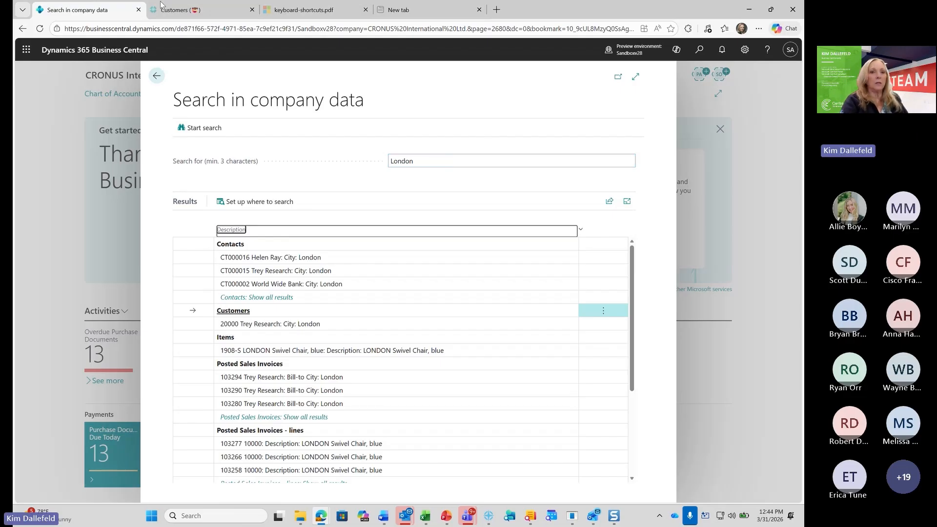
pyautogui.click(158, 78)
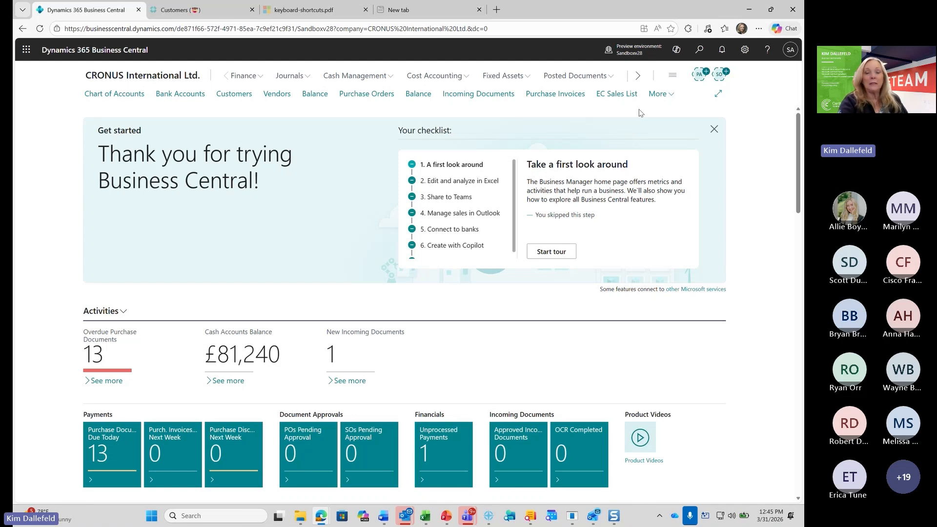
# Search the application for "item sales by customer" and for "customer sales by item"
pyautogui.click(701, 50)
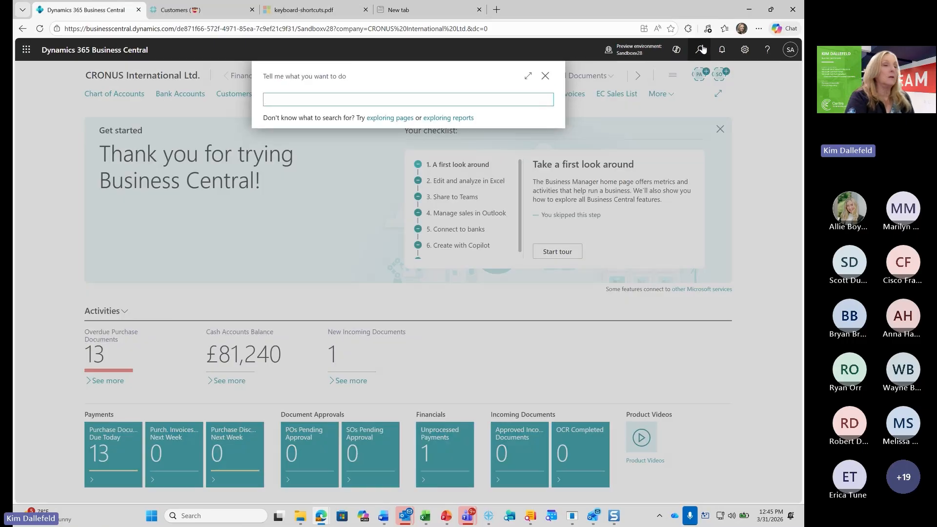
pyautogui.write('item sales')
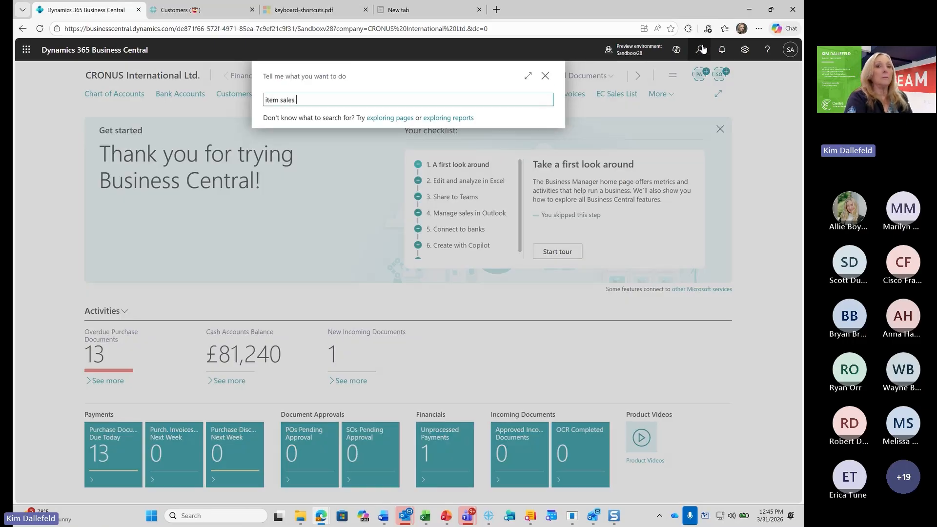
pyautogui.write(' by customer')
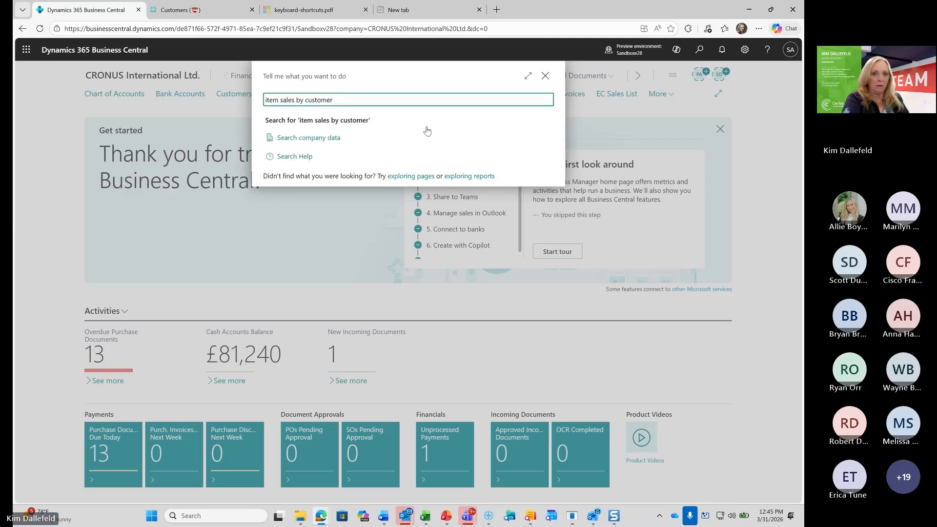
pyautogui.press('Delete')
pyautogui.press('Delete')
pyautogui.press('Delete')
pyautogui.press('Delete')
pyautogui.press('Delete')
pyautogui.press('Delete')
pyautogui.press('Delete')
pyautogui.press('Delete')
pyautogui.press('Delete')
pyautogui.press('Delete')
pyautogui.press('Delete')
pyautogui.press('Delete')
pyautogui.press('Delete')
pyautogui.press('Delete')
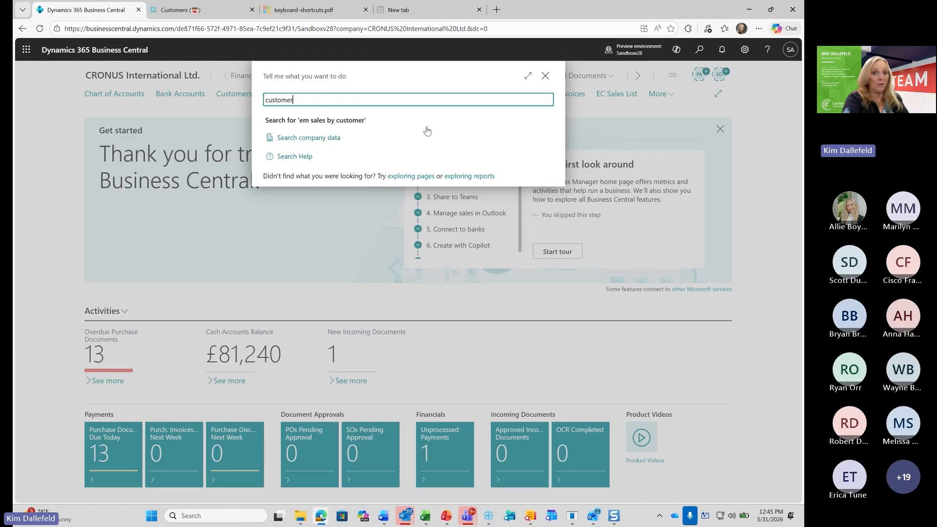
pyautogui.press('End')
pyautogui.write('sales by item')
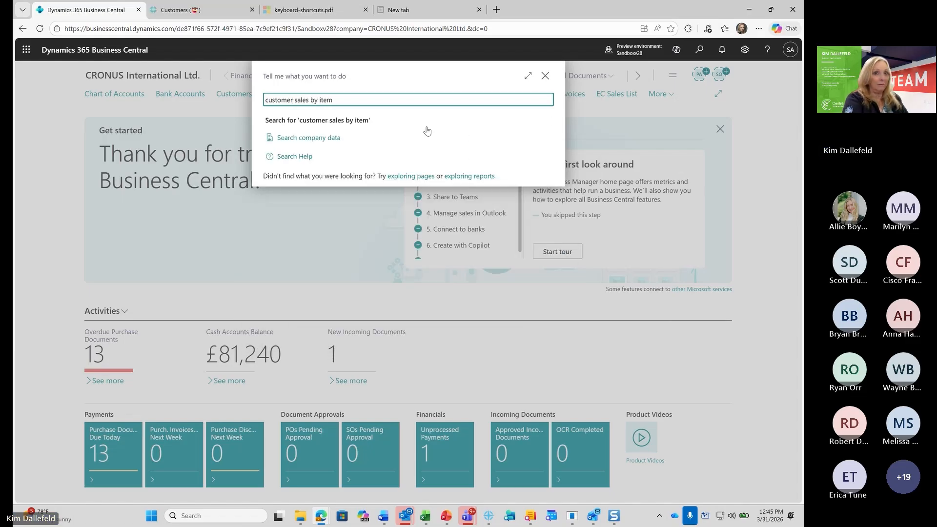
# Search for "sales by", try to open the Sales by Item report, and dismiss the Power BI setup
pyautogui.press('BackSpace')
pyautogui.press('BackSpace')
pyautogui.press('BackSpace')
pyautogui.press('BackSpace')
pyautogui.press('BackSpace')
pyautogui.press('BackSpace')
pyautogui.press('BackSpace')
pyautogui.press('BackSpace')
pyautogui.press('BackSpace')
pyautogui.press('BackSpace')
pyautogui.press('BackSpace')
pyautogui.press('BackSpace')
pyautogui.press('BackSpace')
pyautogui.press('BackSpace')
pyautogui.press('BackSpace')
pyautogui.press('BackSpace')
pyautogui.press('BackSpace')
pyautogui.press('BackSpace')
pyautogui.press('BackSpace')
pyautogui.press('BackSpace')
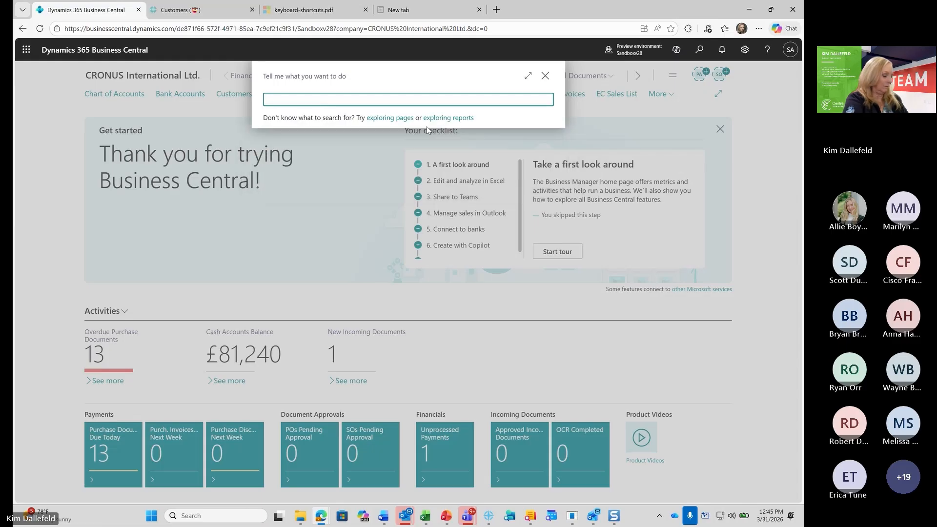
pyautogui.write('sales by')
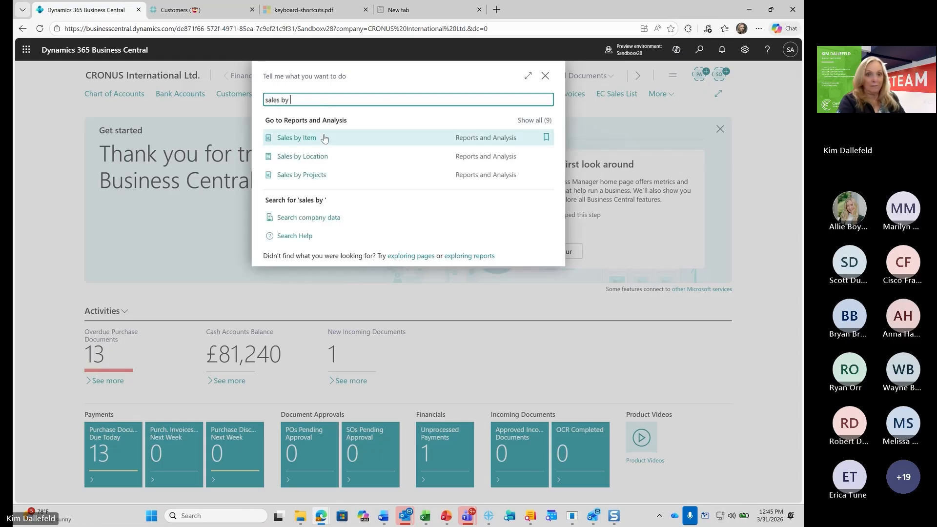
pyautogui.click(325, 138)
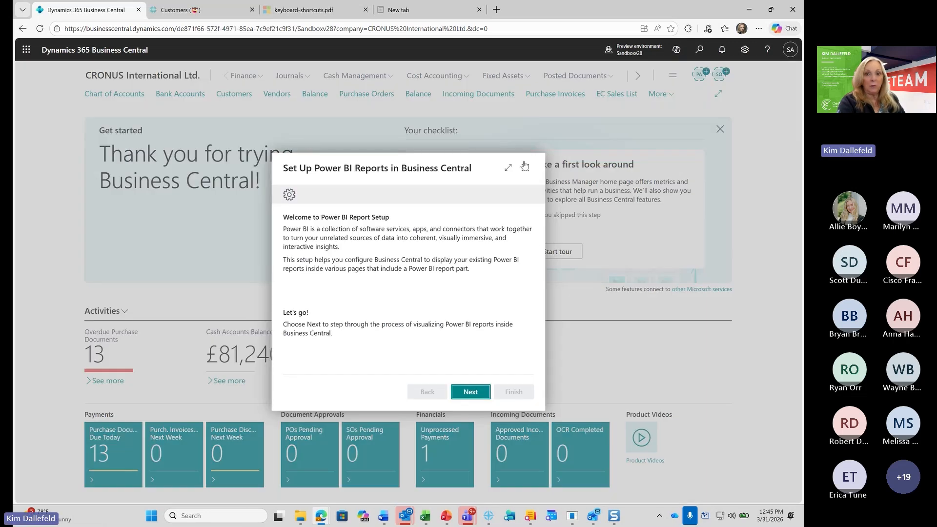
pyautogui.click(525, 167)
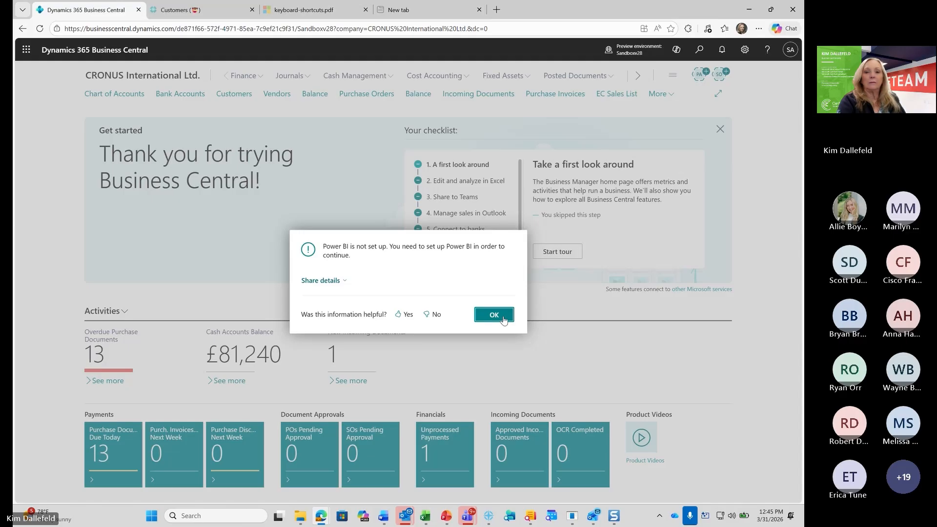
pyautogui.press('Return')
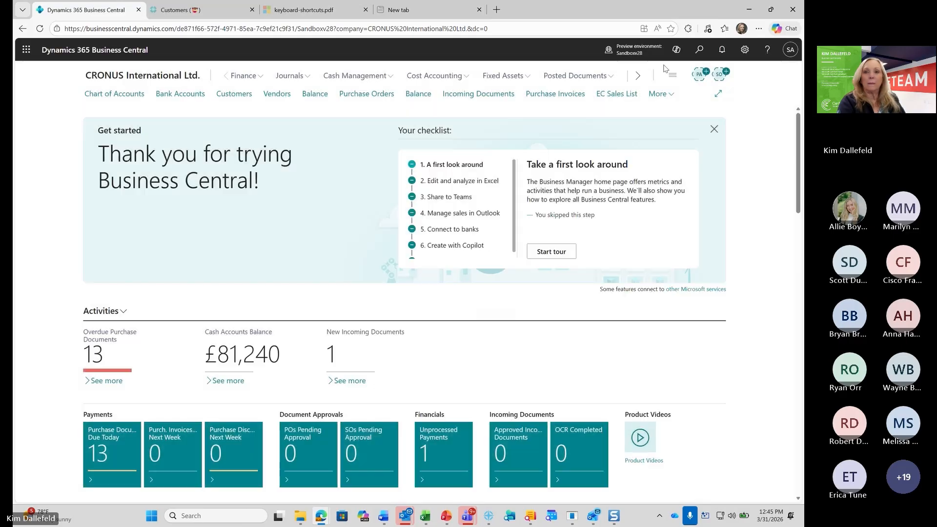
# Search the application for "item sales" and open the Customer/Item Sales report
pyautogui.click(701, 50)
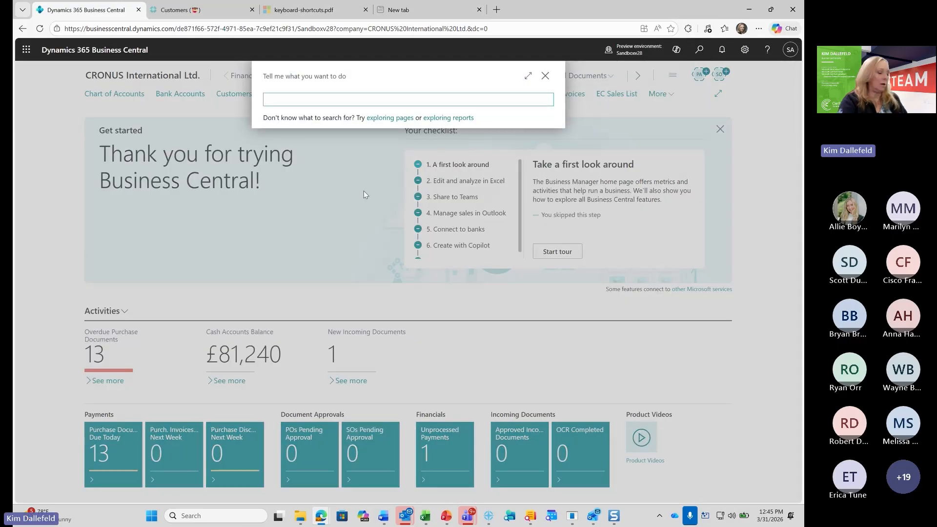
pyautogui.write('item s')
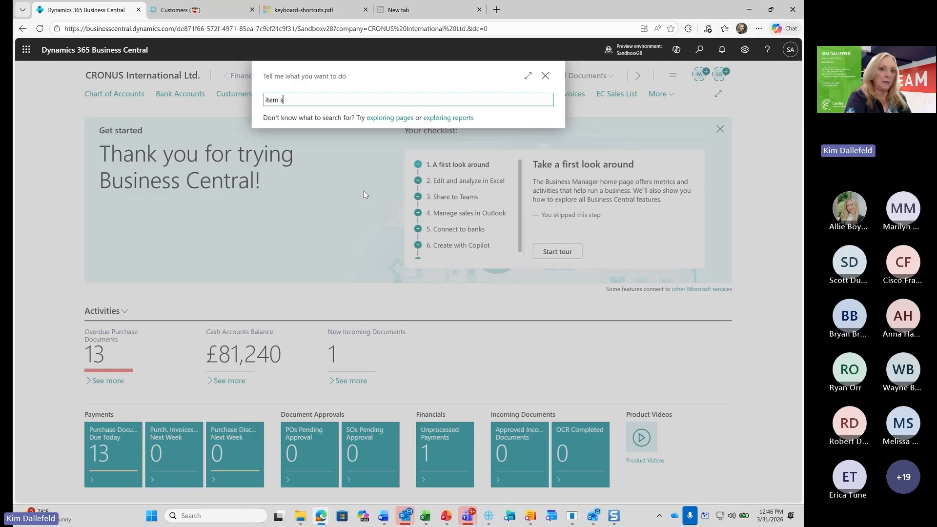
pyautogui.write('ales')
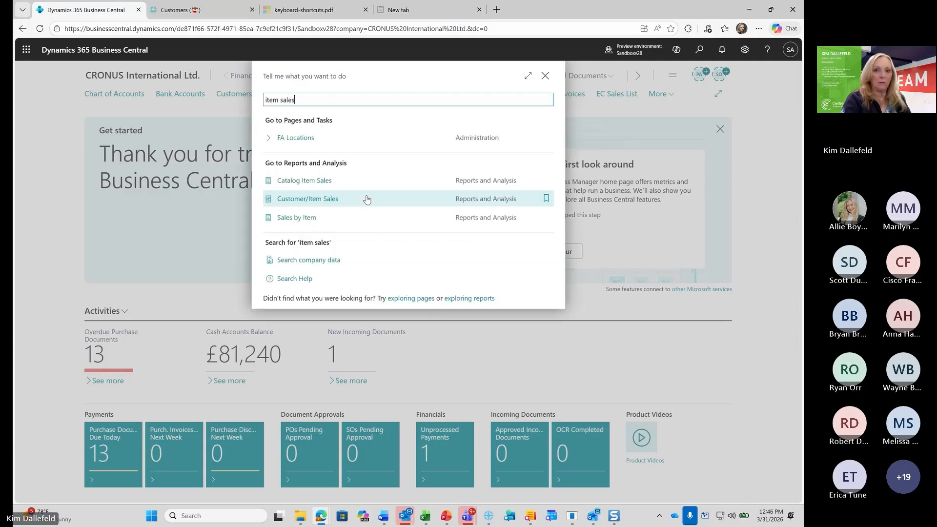
pyautogui.click(310, 199)
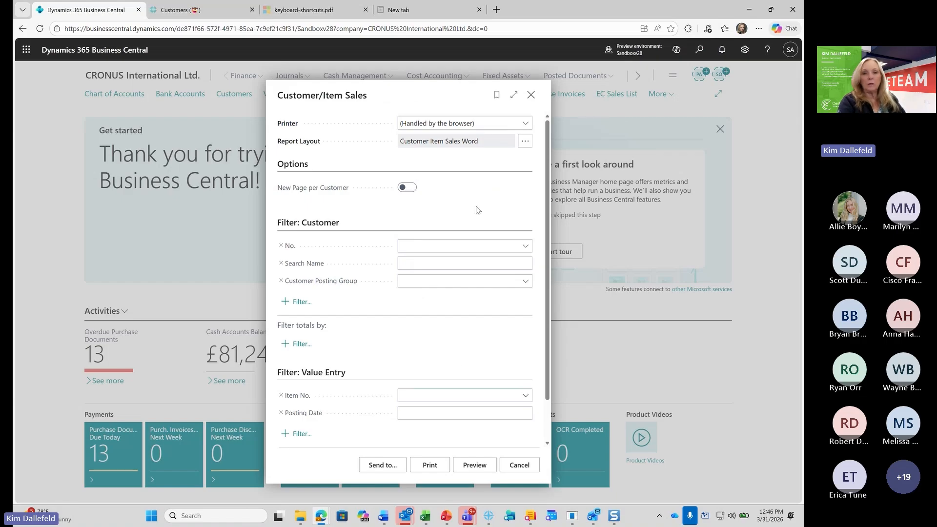
# Export the report for posting dates 01/01/26..12/31/26 as Microsoft Excel Document (data only), and open the downloaded file in Excel
pyautogui.click(411, 415)
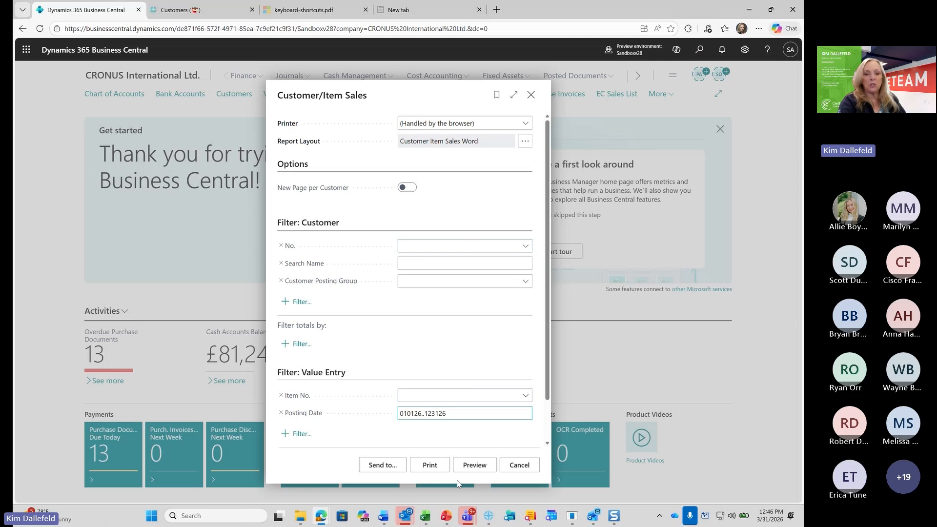
pyautogui.click(388, 466)
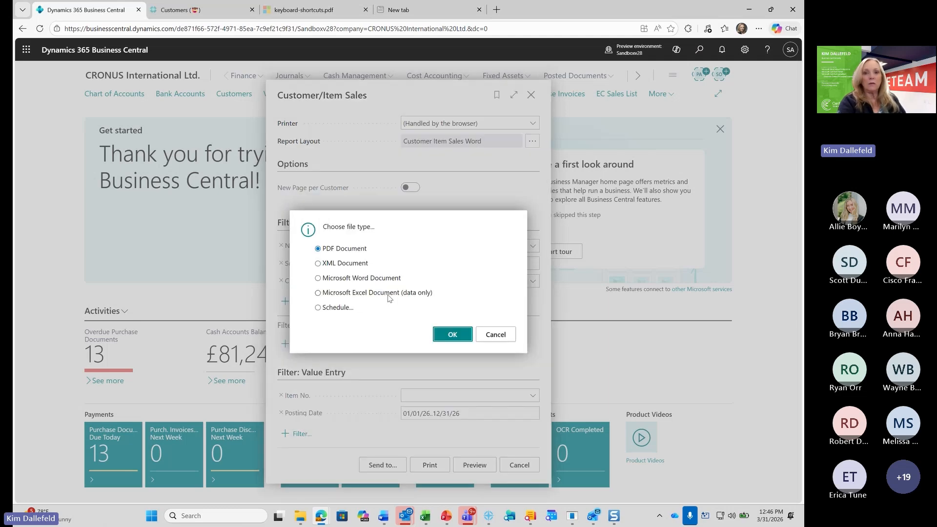
pyautogui.click(346, 296)
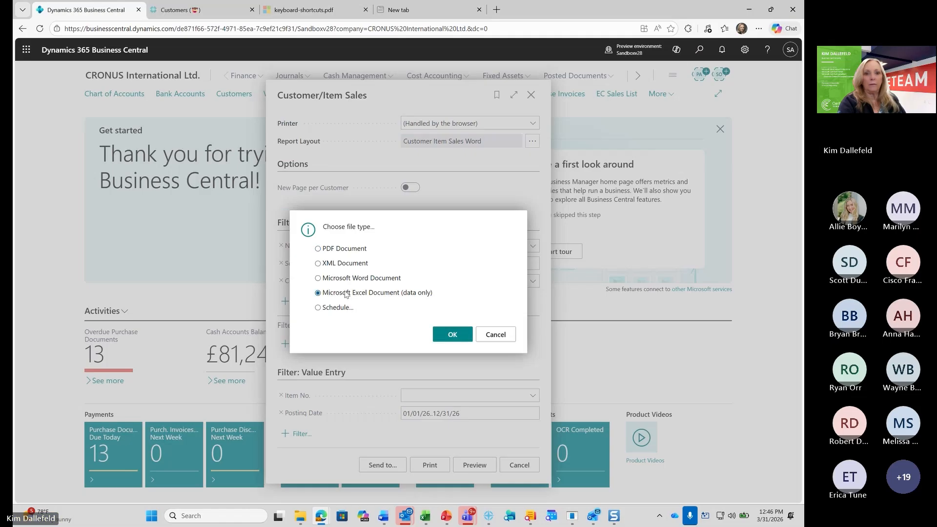
pyautogui.click(453, 335)
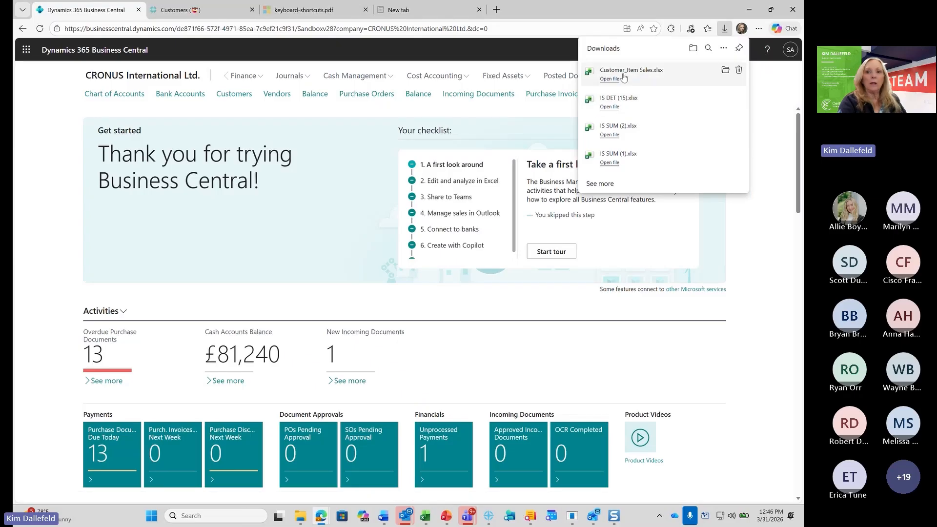
pyautogui.click(622, 74)
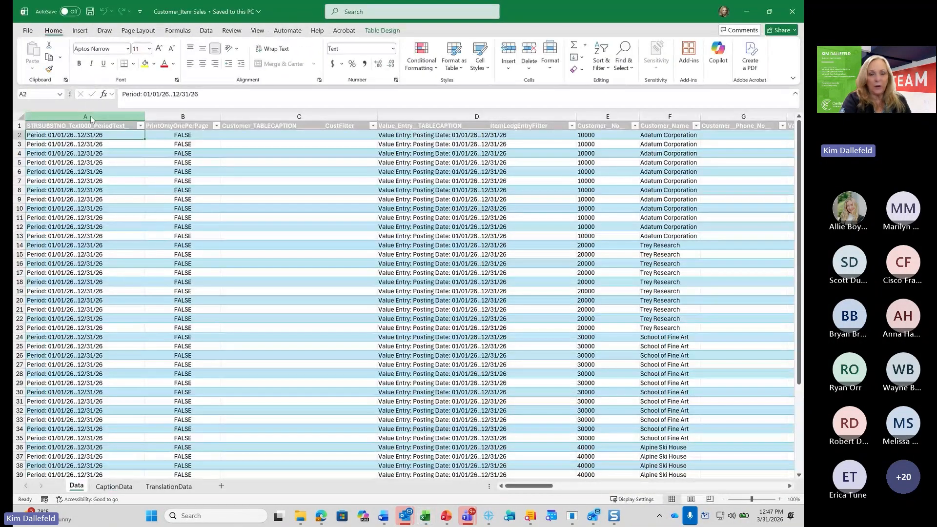
# Delete columns A to D of the Data sheet, holding the period text, page option and filter captions
pyautogui.moveTo(91, 115); pyautogui.dragTo(448, 123)
pyautogui.rightClick(411, 211)
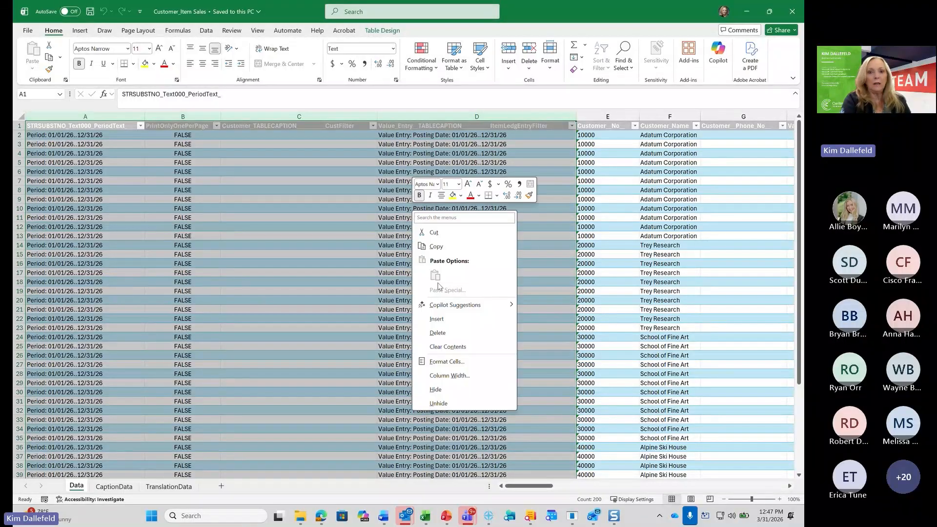
pyautogui.click(454, 340)
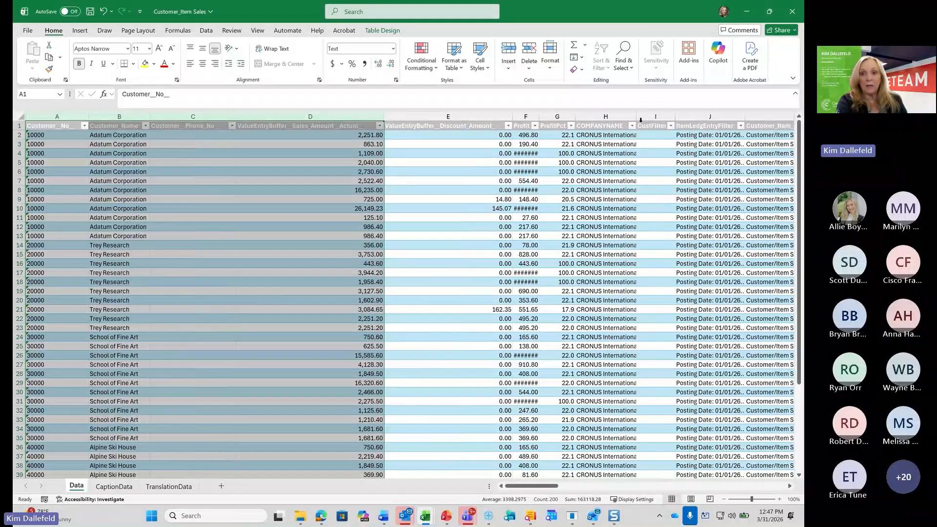
# Delete the columns from COMPANYNAME to Item_DescriptionCaption, and the block of caption columns starting with the invoiced quantity caption
pyautogui.moveTo(606, 117); pyautogui.dragTo(706, 197)
pyautogui.rightClick(628, 199)
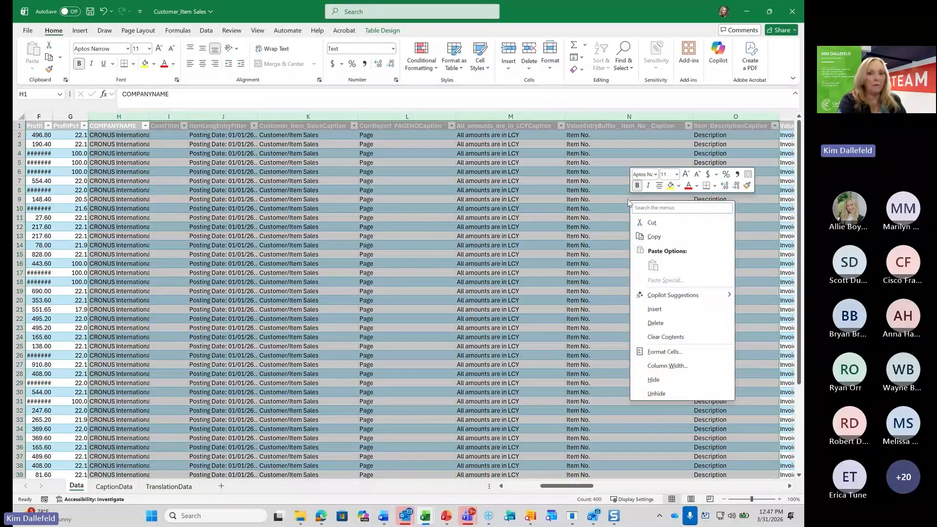
pyautogui.click(668, 324)
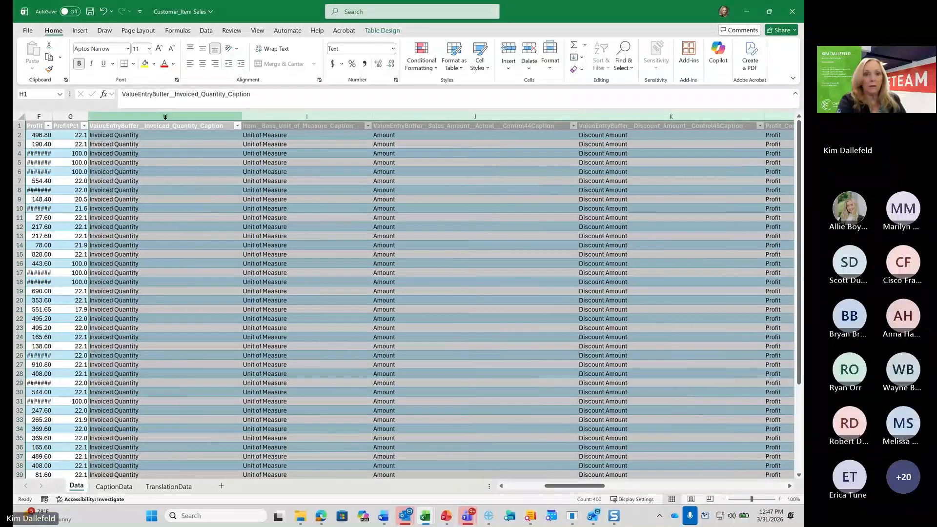
pyautogui.rightClick(451, 225)
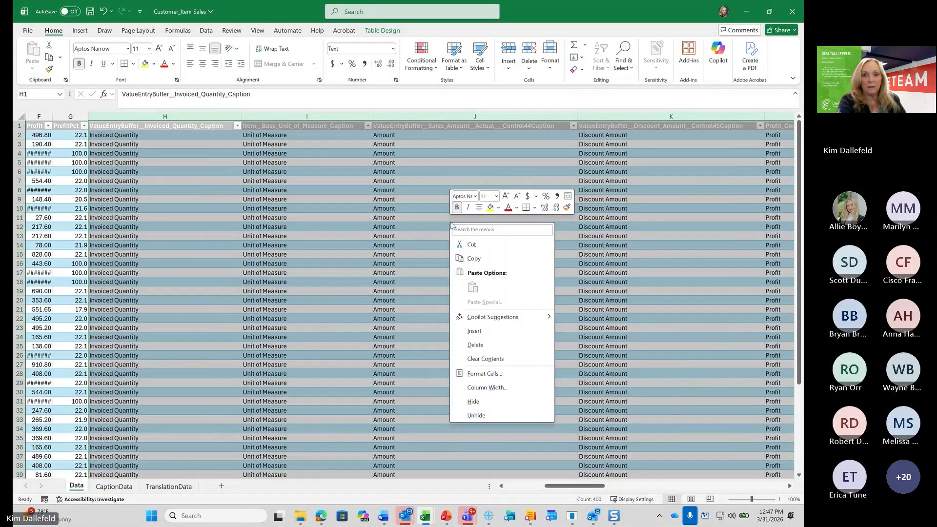
pyautogui.click(475, 345)
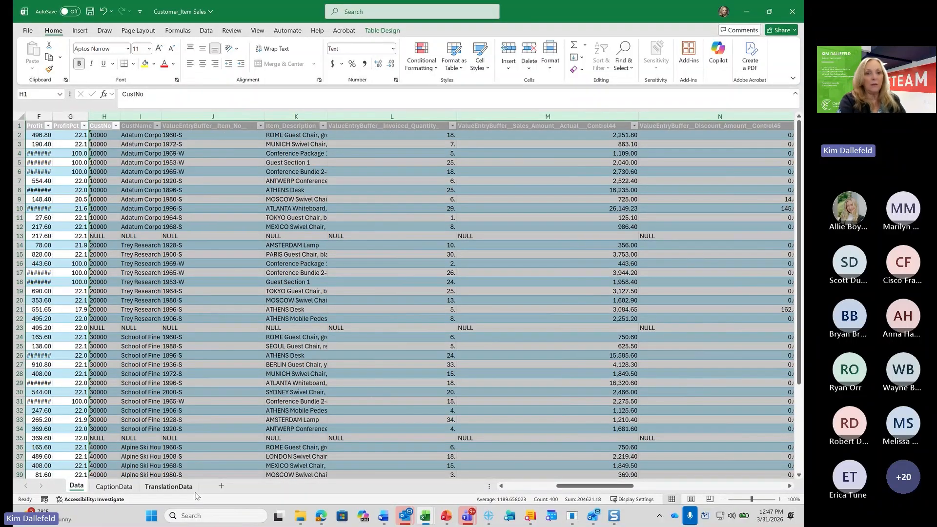
# Add a new worksheet and start a PivotTable from table or range at its cell B4, taking the source from the Data sheet
pyautogui.click(222, 486)
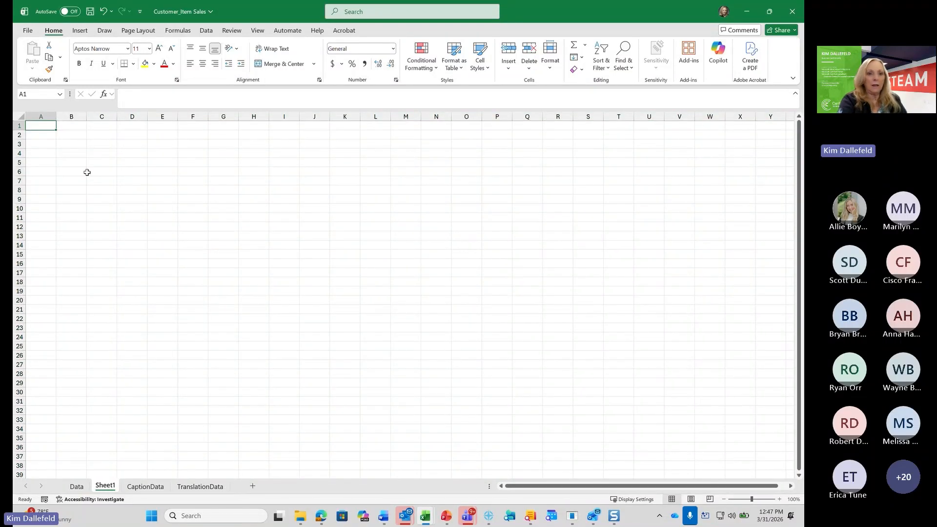
pyautogui.click(76, 155)
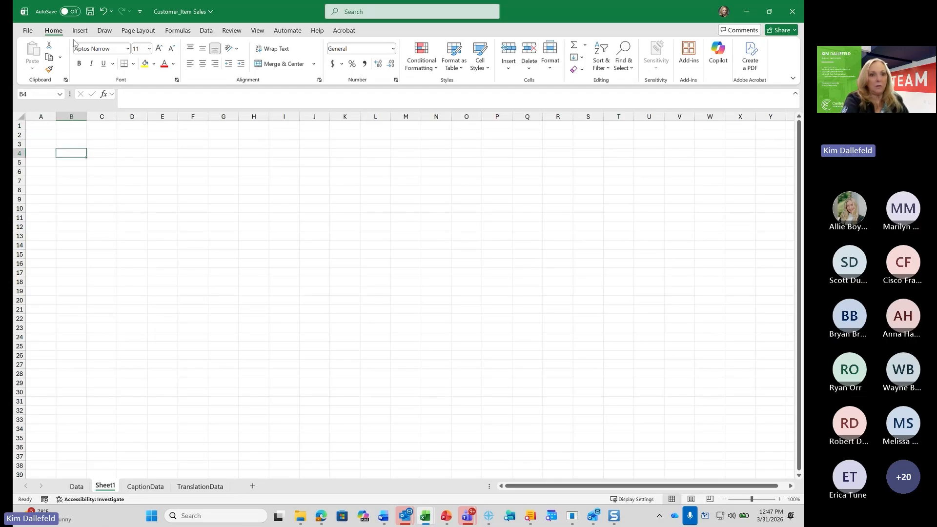
pyautogui.click(80, 31)
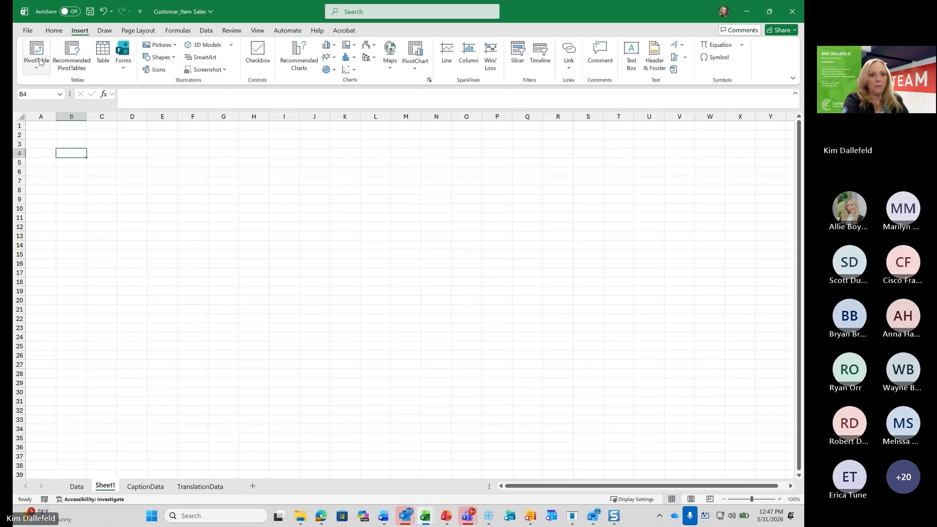
pyautogui.click(42, 71)
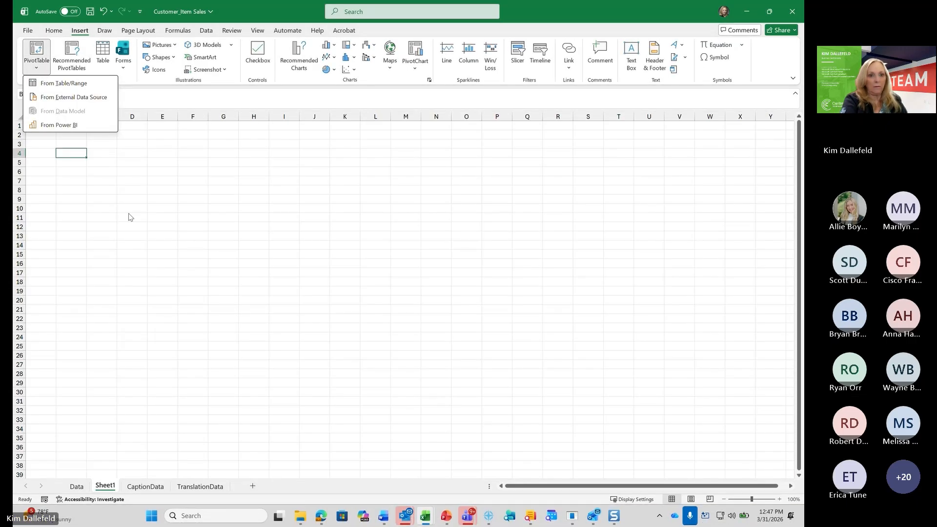
pyautogui.click(64, 83)
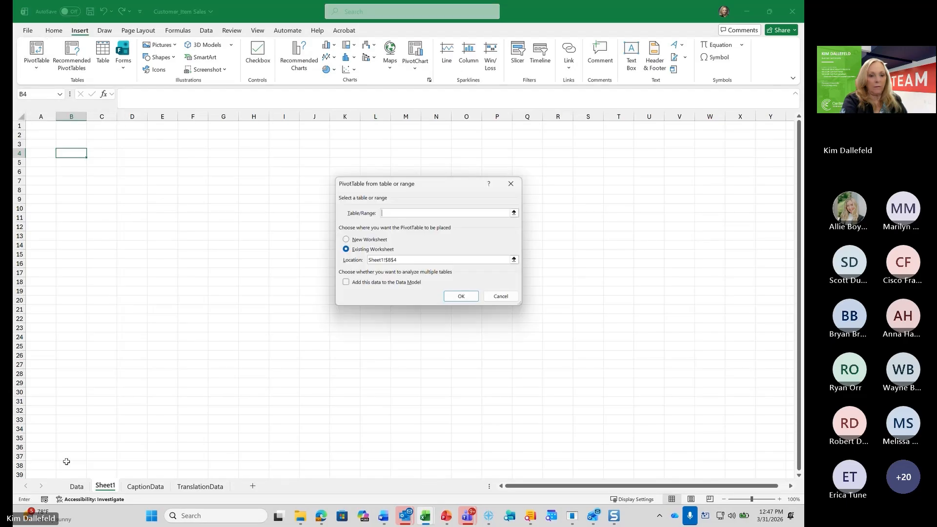
pyautogui.click(77, 488)
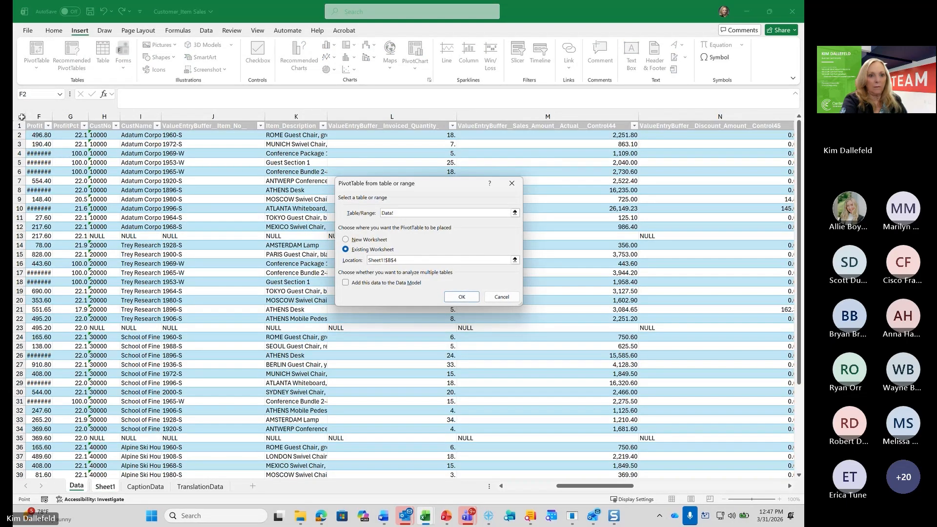
# Try to create the PivotTable using the entire Data sheet as its source range
pyautogui.click(21, 117)
pyautogui.click(461, 298)
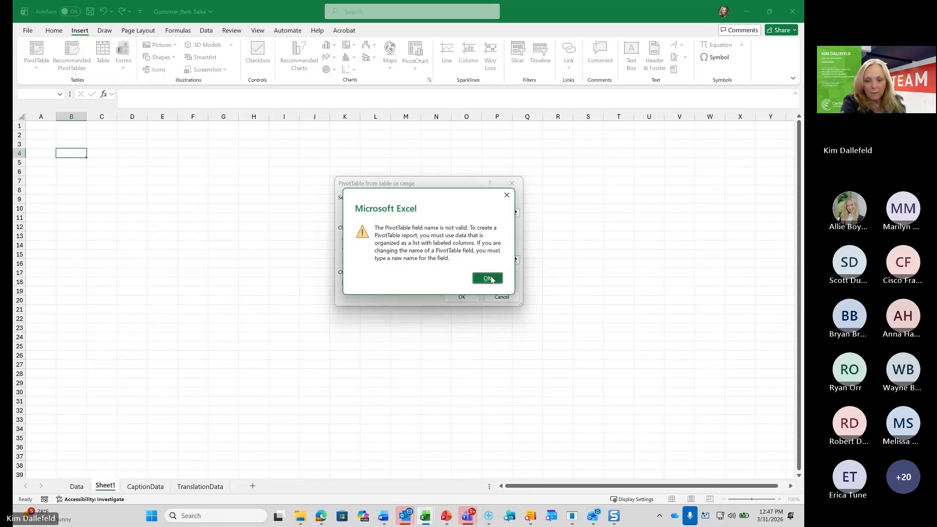
pyautogui.click(488, 278)
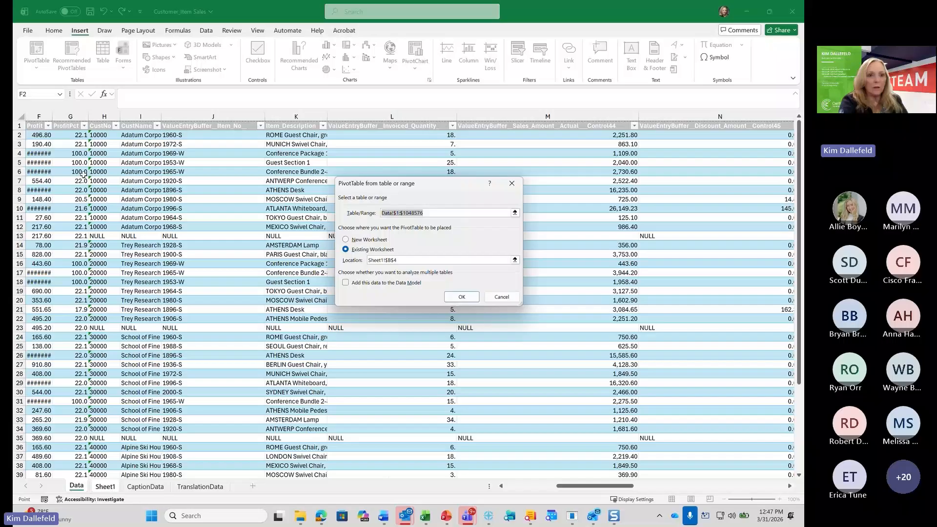
# Set the source range to the Data sheet's table from the Profit column onward, including all rows, and create the PivotTable
pyautogui.click(37, 128)
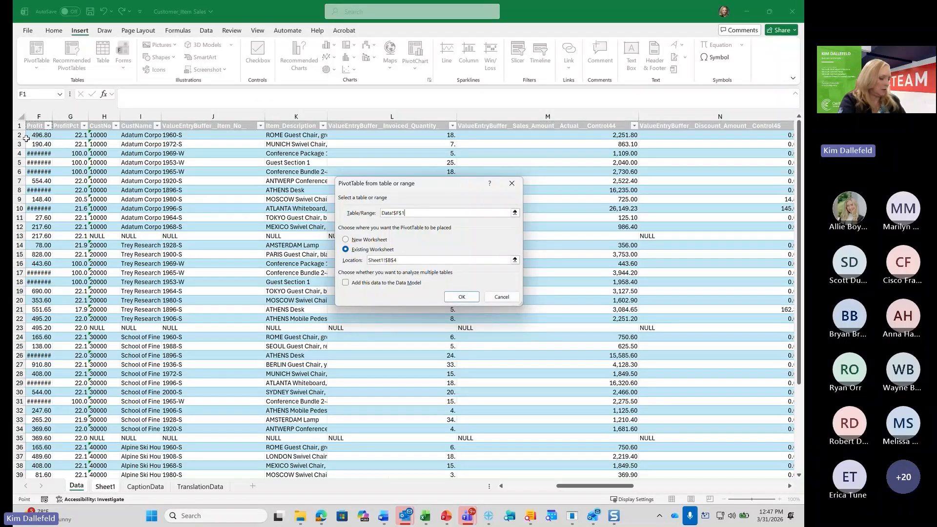
pyautogui.hotkey('ctrl', 'shift', 'Down')
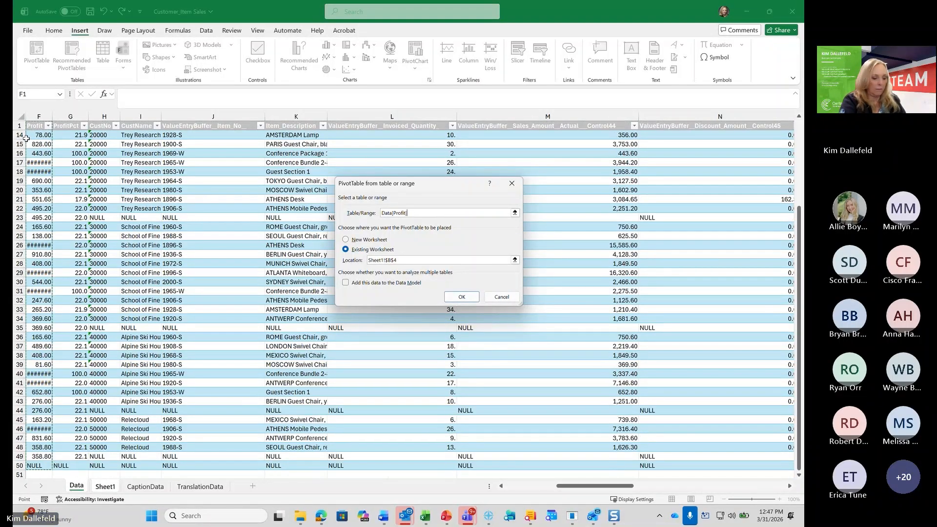
pyautogui.press('Return')
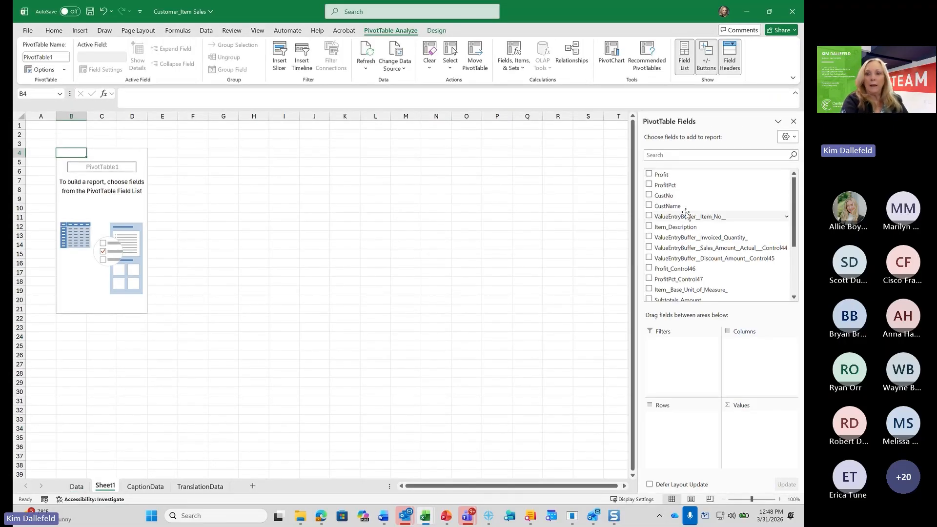
# Add CustName and Item_Description as PivotTable rows and ValueEntryBuffer__Sales_Amount__Actual___Control44 as the values field
pyautogui.moveTo(681, 206); pyautogui.dragTo(683, 423)
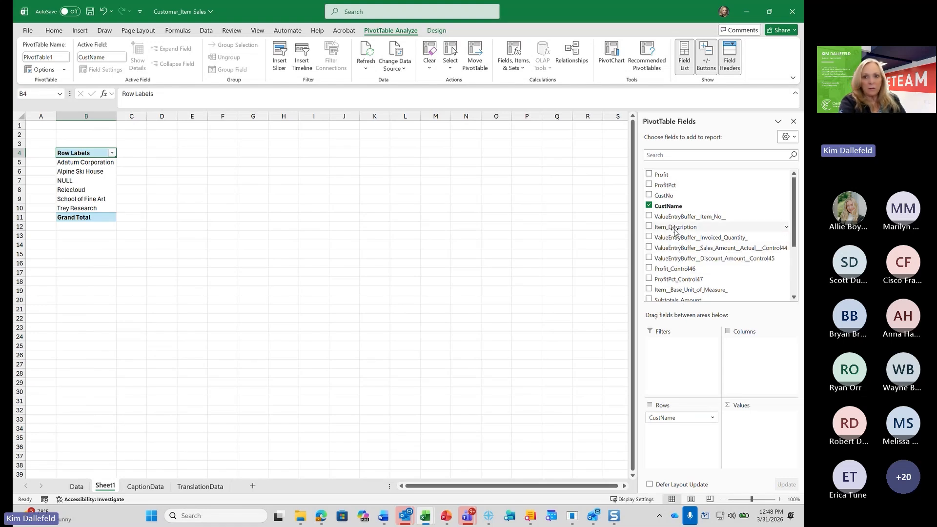
pyautogui.moveTo(675, 230); pyautogui.dragTo(682, 436)
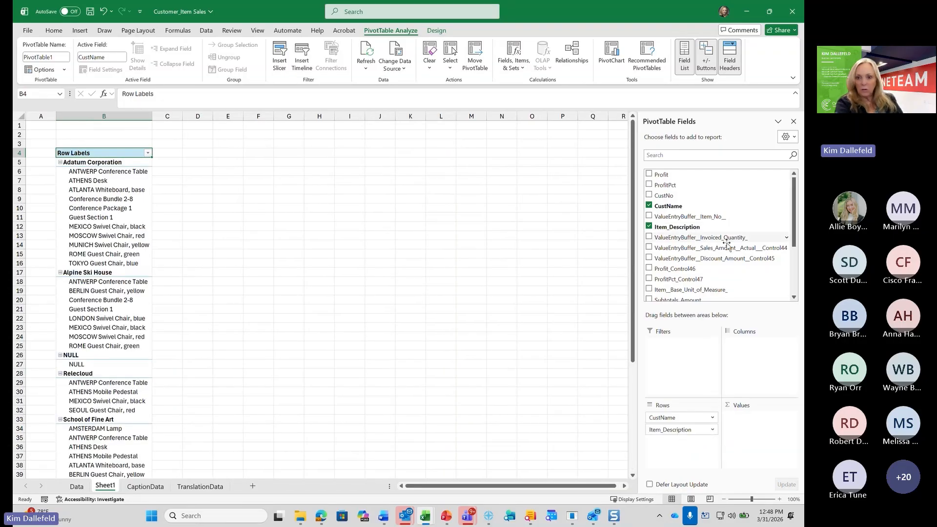
pyautogui.scroll(-2, 727, 244)
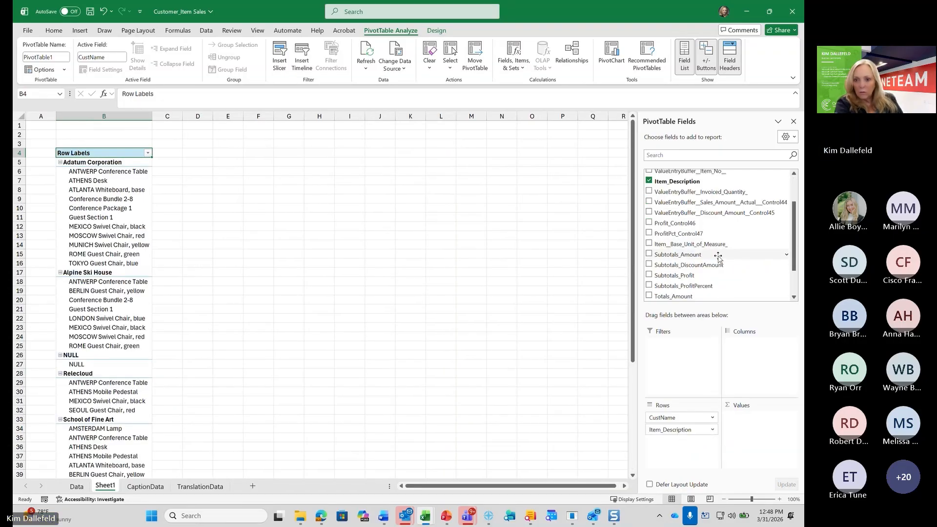
pyautogui.scroll(1, 721, 263)
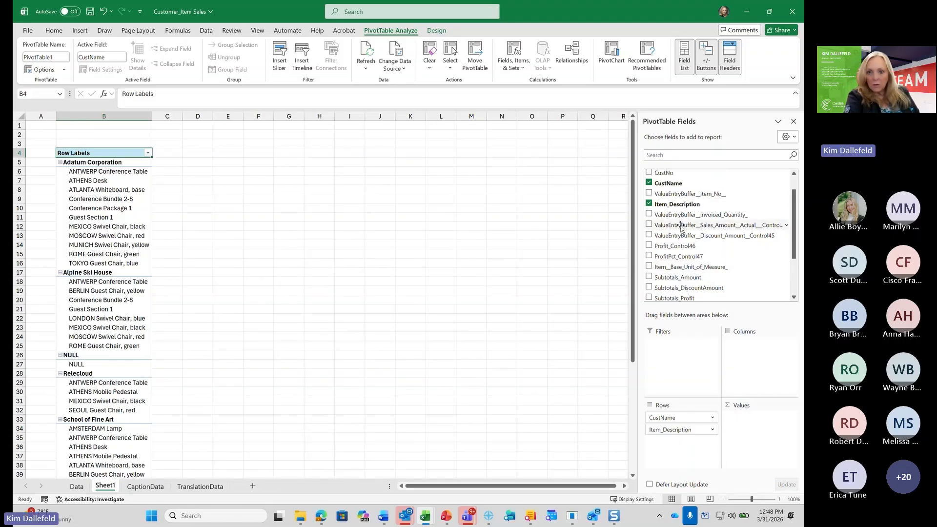
pyautogui.moveTo(682, 227); pyautogui.dragTo(777, 422)
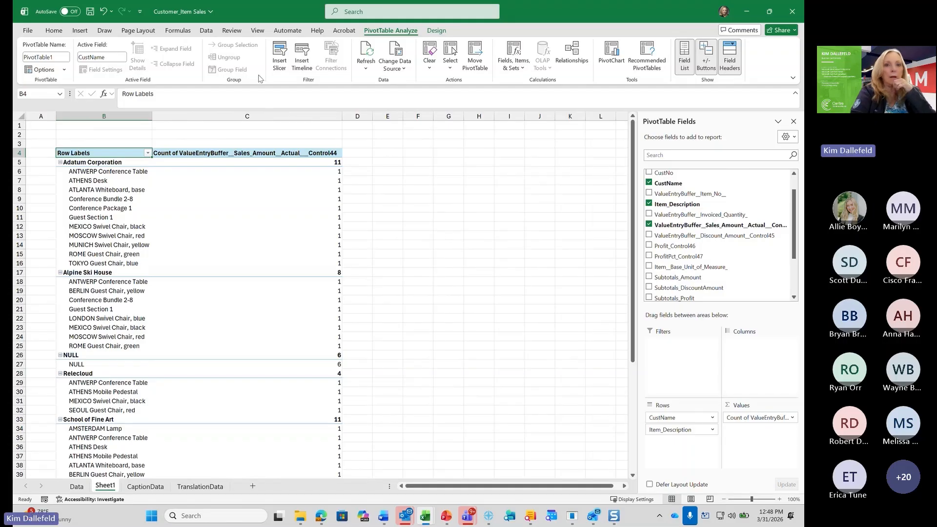
pyautogui.click(412, 187)
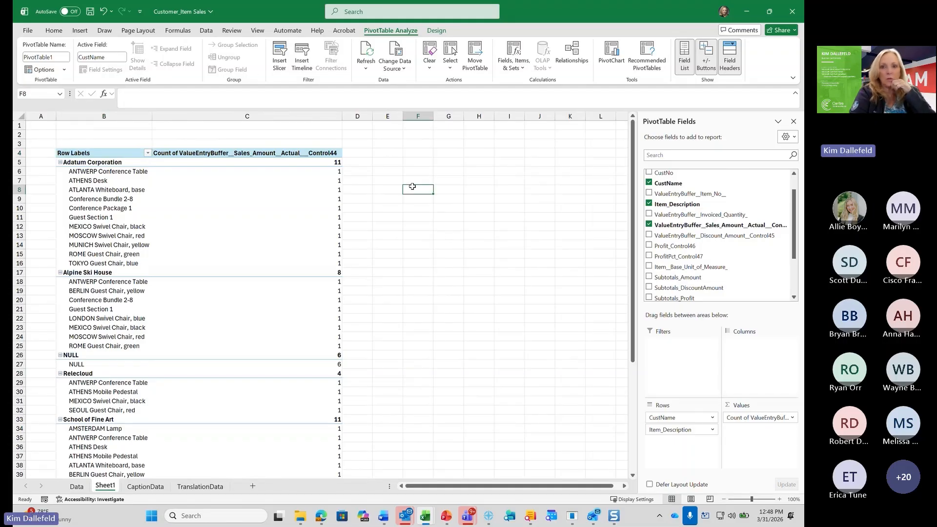
pyautogui.click(103, 31)
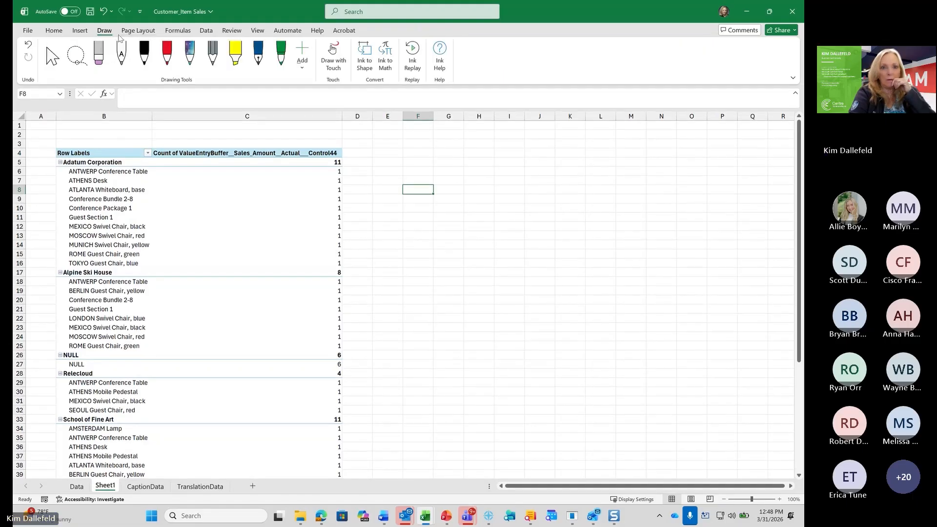
pyautogui.click(213, 32)
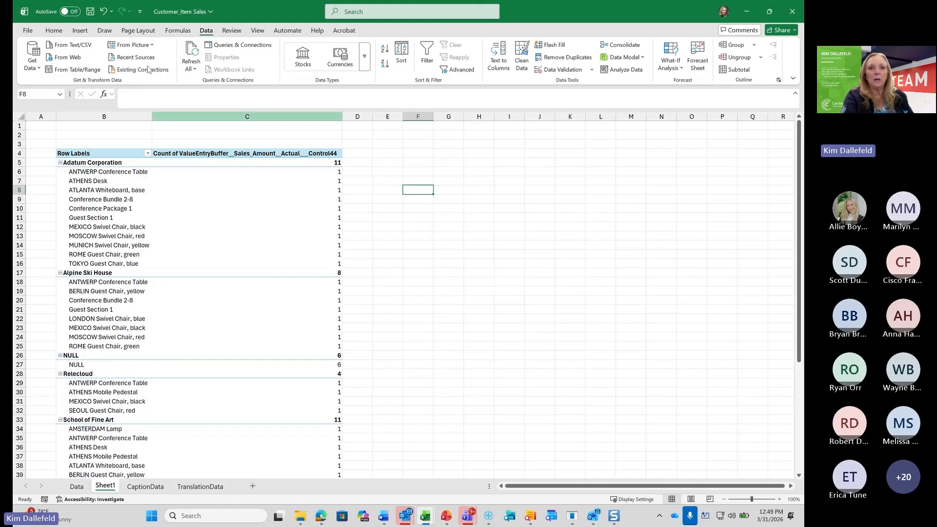
# Save the workbook as Customer_Item Sales in Excel Workbook (*.xlsx) format in Downloads, and switch back to Business Central
pyautogui.click(26, 31)
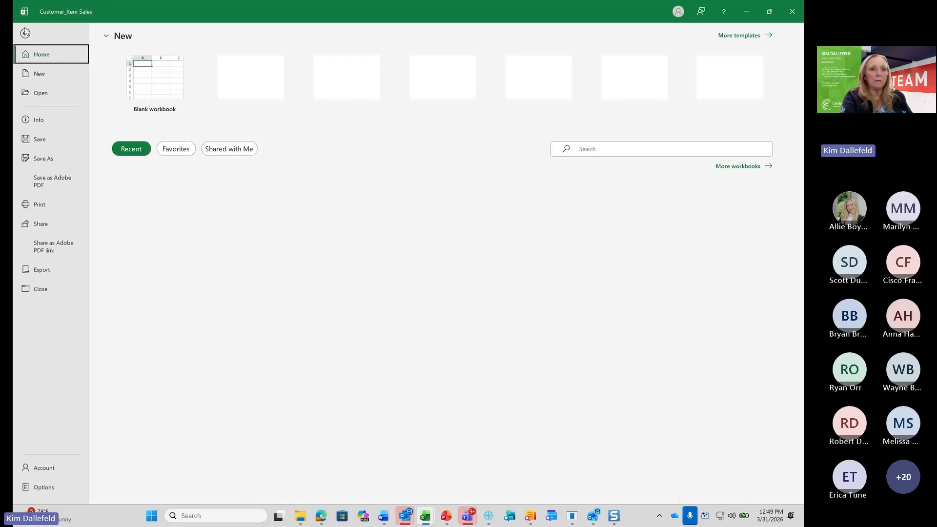
pyautogui.click(53, 160)
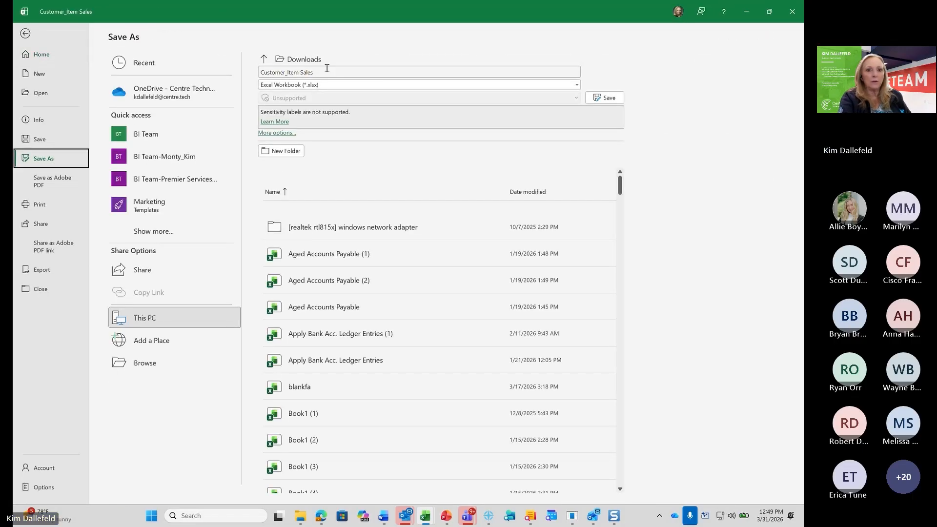
pyautogui.click(608, 100)
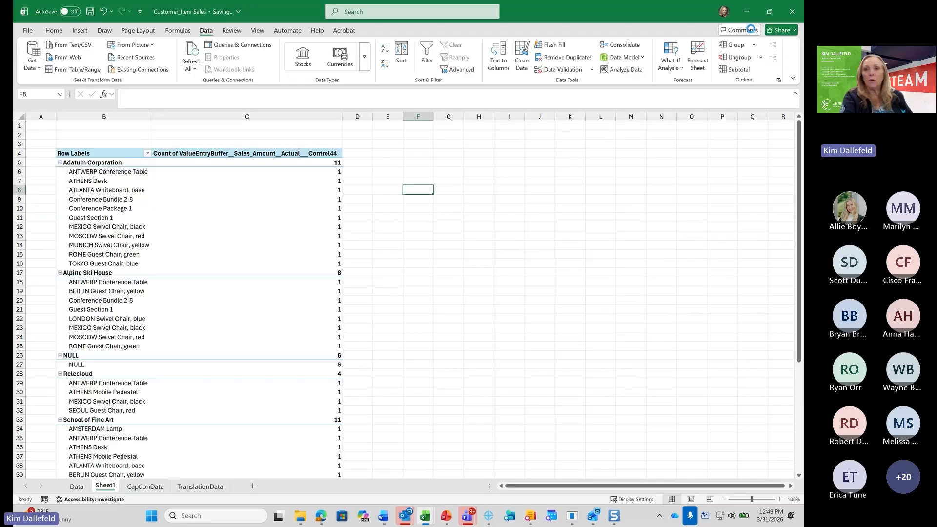
pyautogui.click(749, 14)
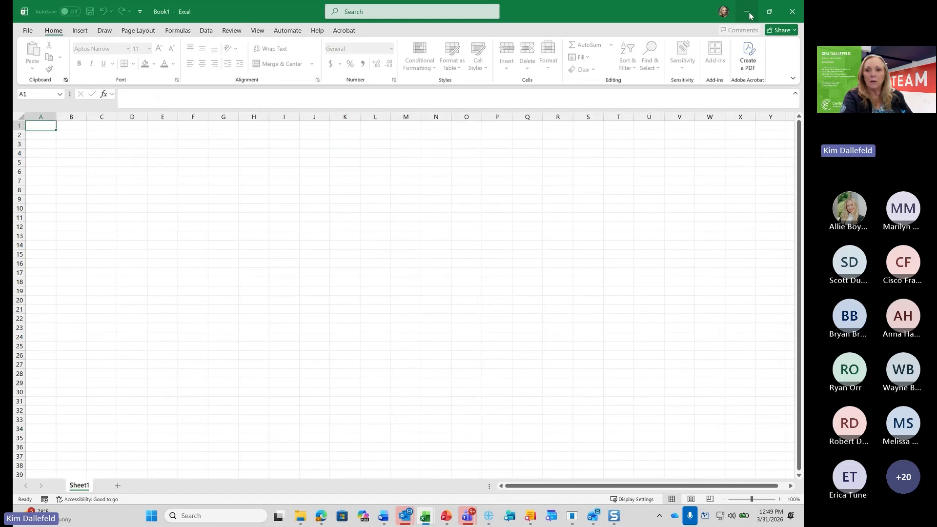
pyautogui.click(800, 15)
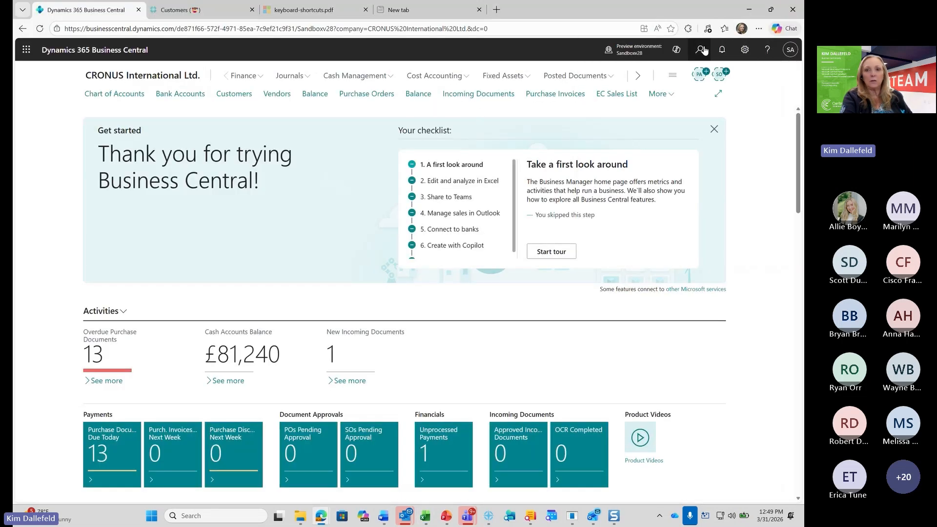
# Search the application for "vendor led", open Vendor Ledger Entries and expand the page to full width
pyautogui.click(703, 50)
pyautogui.write('vendor led')
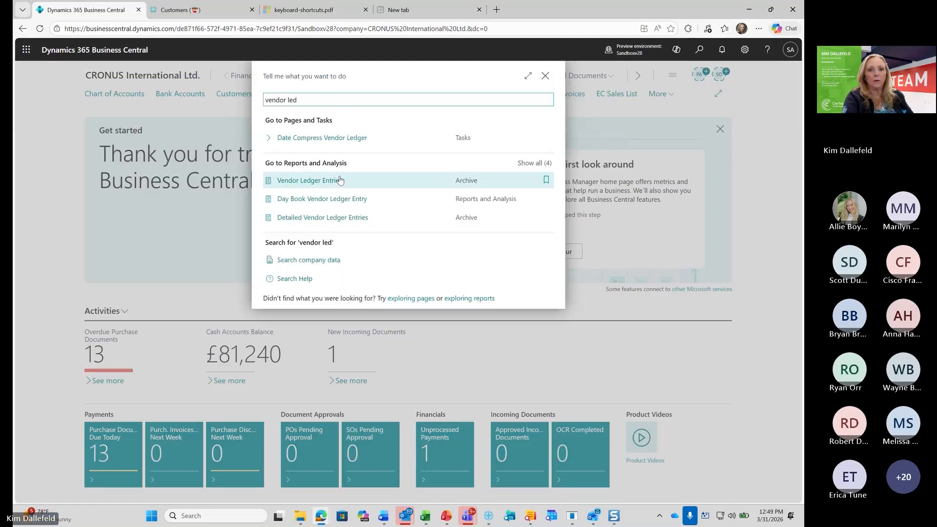
pyautogui.click(327, 180)
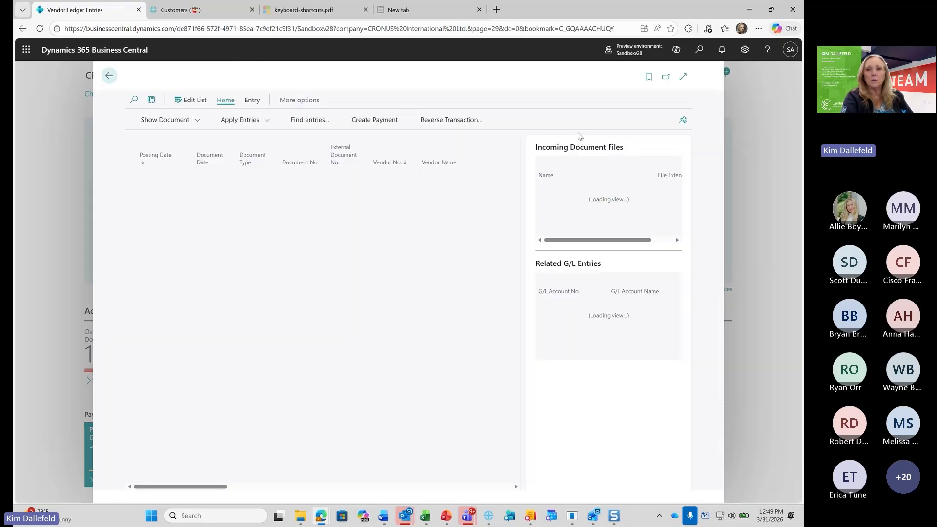
pyautogui.click(683, 78)
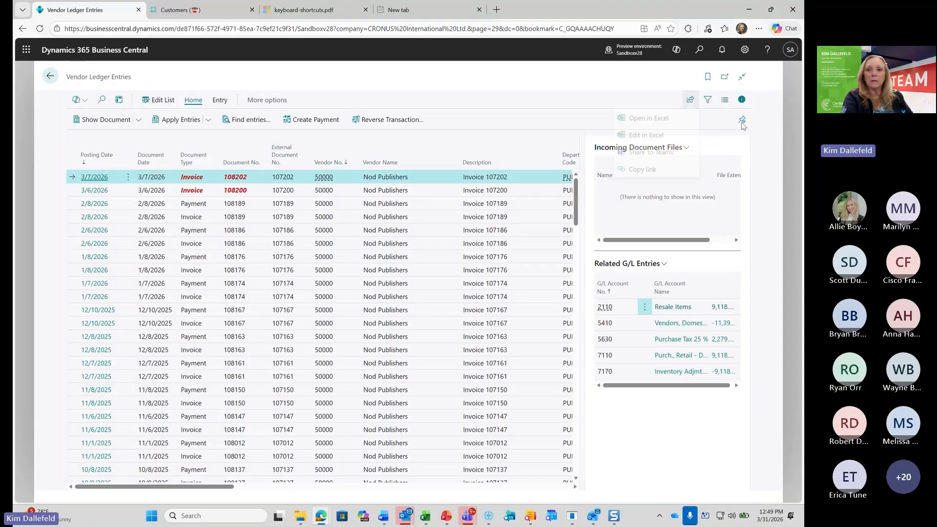
# Export the vendor ledger entries with Edit in Excel and open the downloaded Vendor Ledger Entries (10).xlsx in Excel
pyautogui.click(690, 99)
pyautogui.click(662, 140)
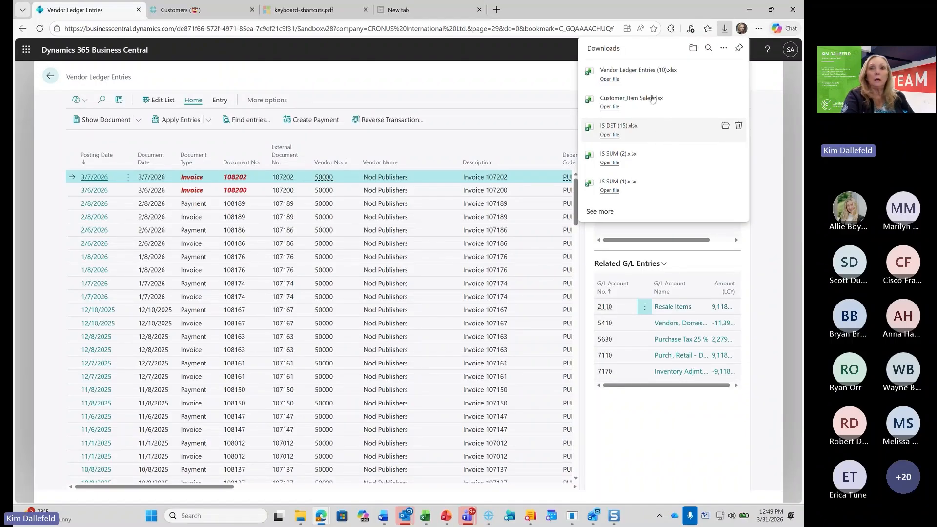
pyautogui.click(634, 74)
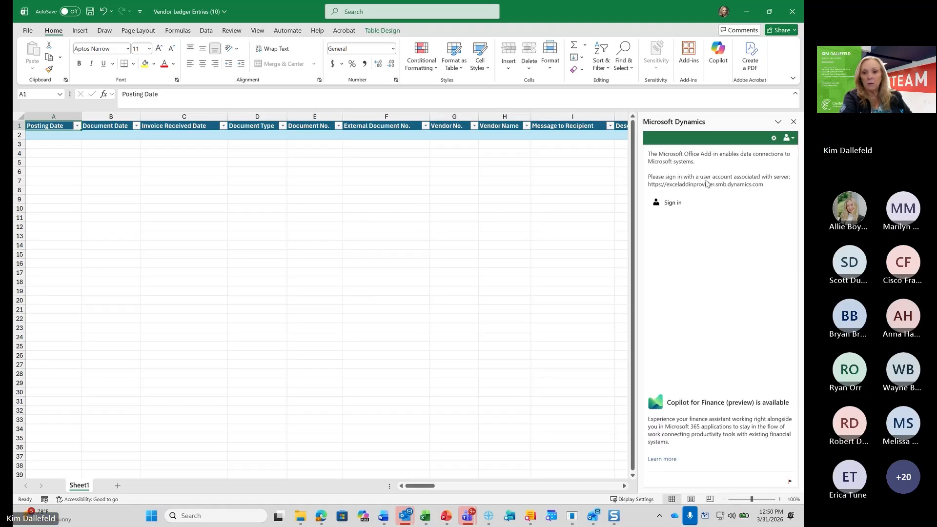
# Try to sign in to the Microsoft Dynamics add-in, cancel the sign-in, and close the Vendor Ledger Entries workbook without saving
pyautogui.click(669, 204)
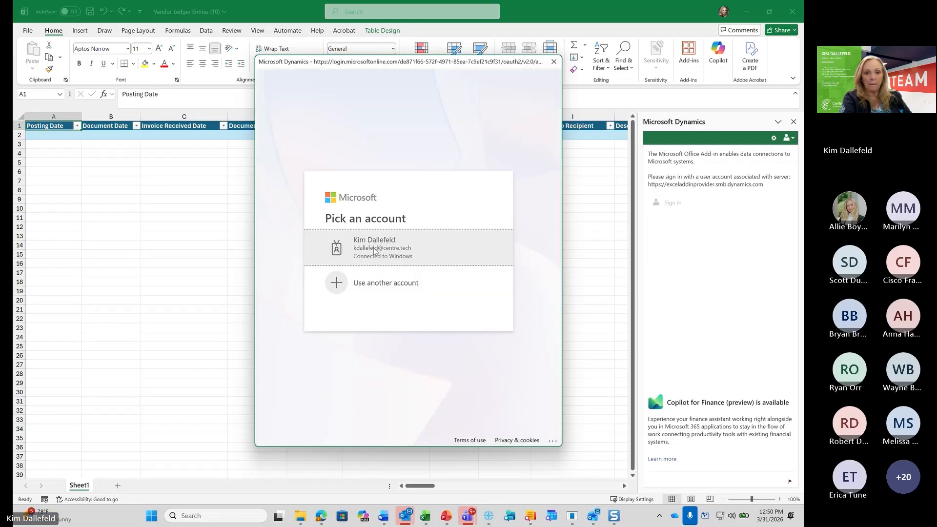
pyautogui.click(375, 250)
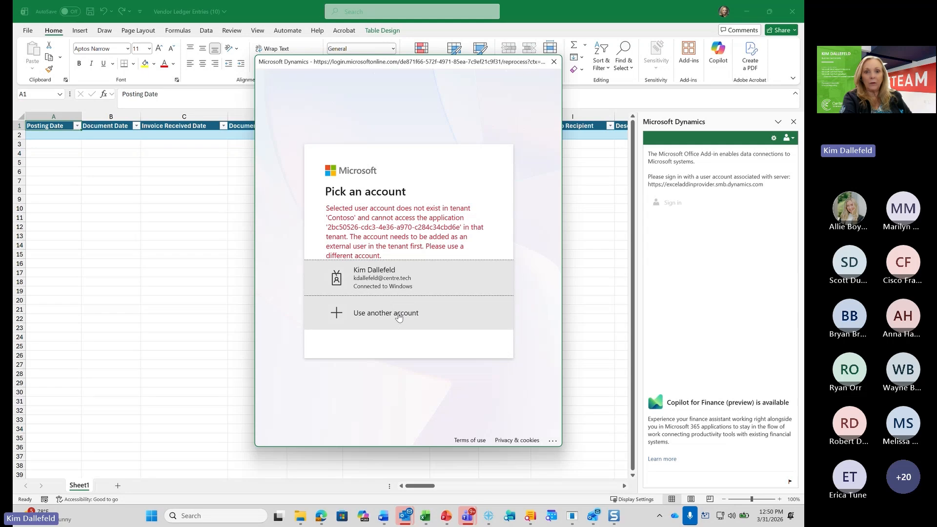
pyautogui.click(399, 316)
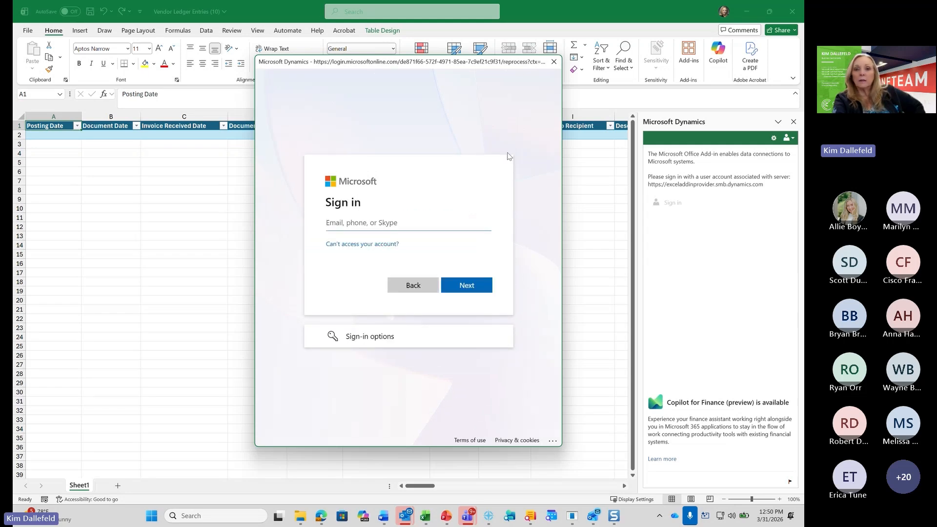
pyautogui.click(557, 63)
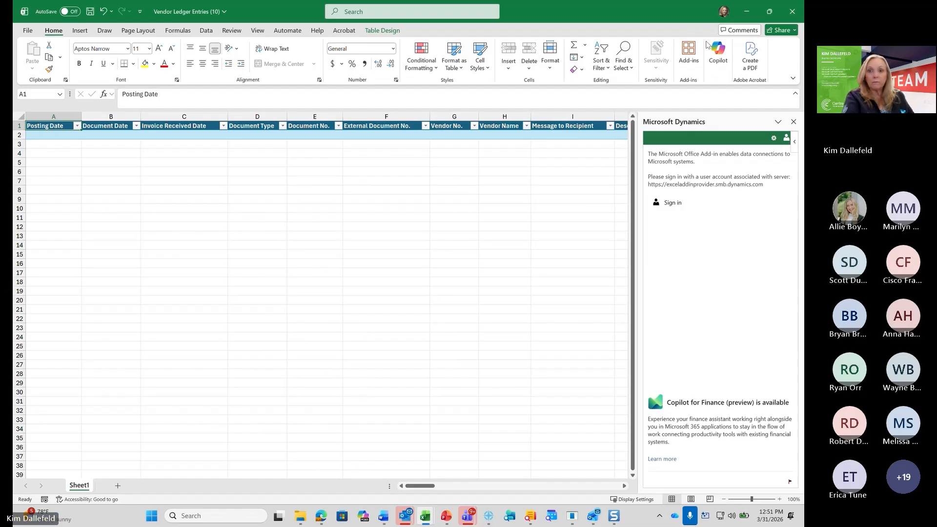
pyautogui.click(796, 14)
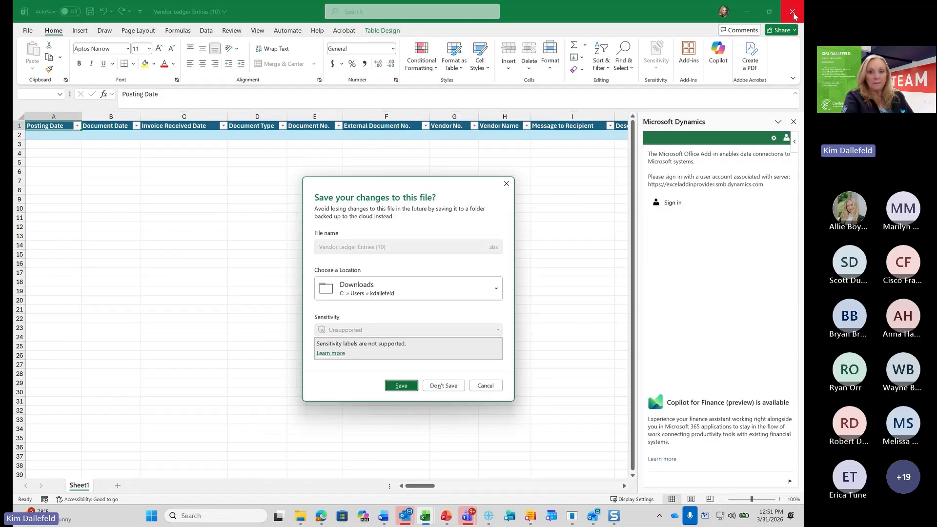
pyautogui.click(444, 385)
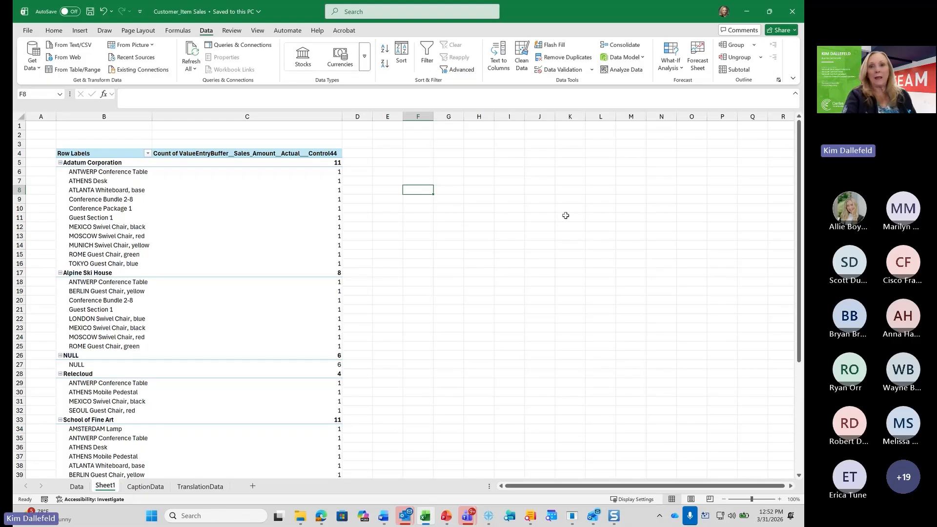
# Close the Customer_Item Sales workbook, switch to Business Central, search the application for report layouts and open the Report Layouts page
pyautogui.click(793, 12)
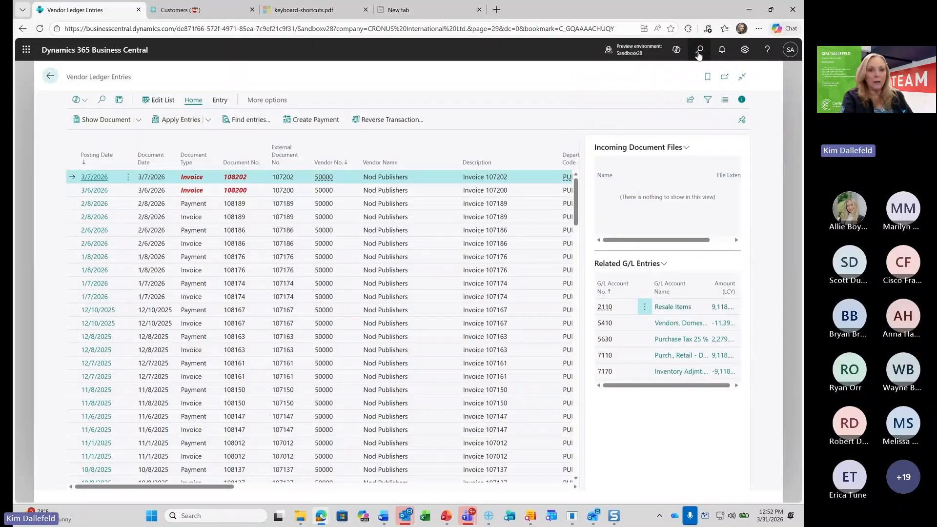
pyautogui.click(699, 52)
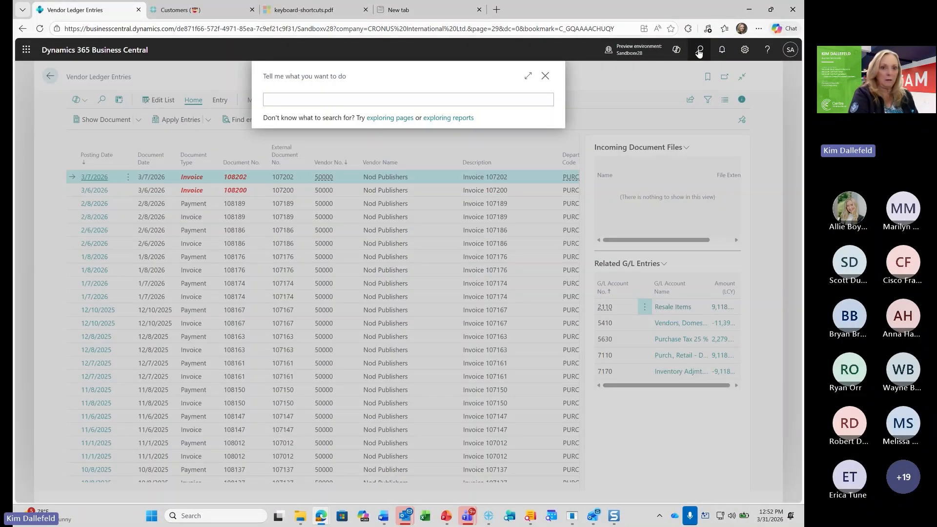
pyautogui.write('eport')
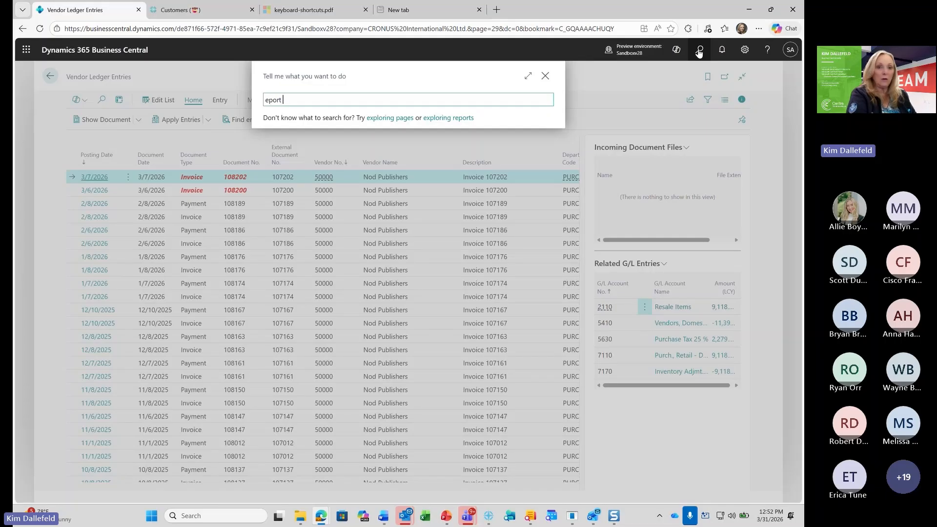
pyautogui.write(' layou')
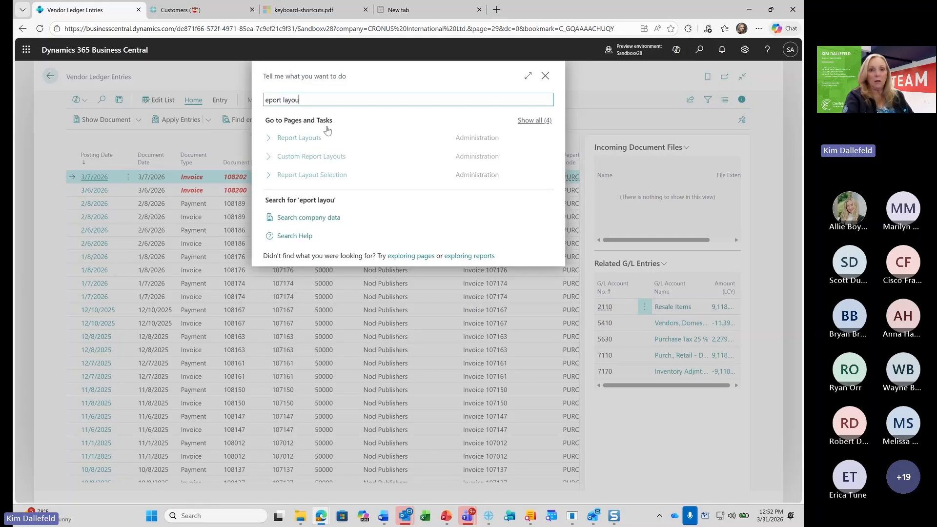
pyautogui.click(312, 141)
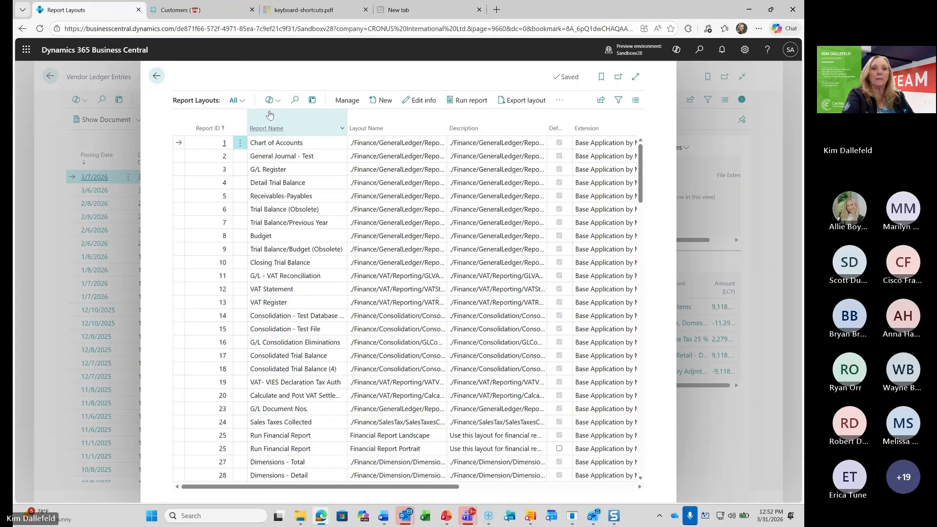
# Search the Report Layouts list for "customer/i"
pyautogui.click(294, 100)
pyautogui.write('customer')
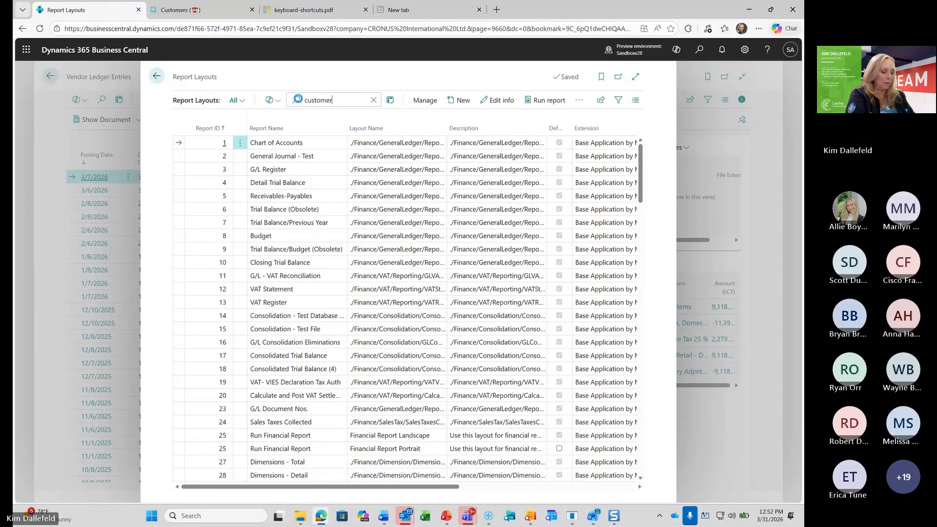
pyautogui.write('/')
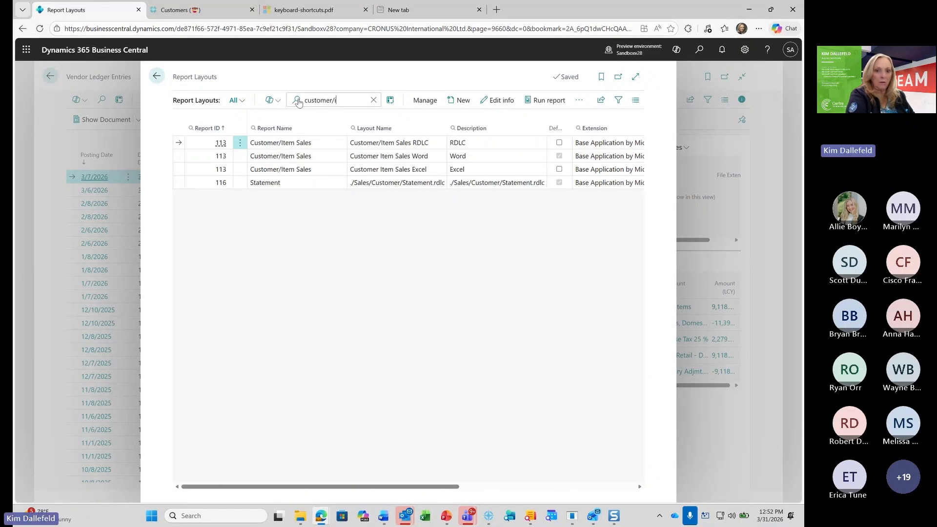
pyautogui.write('i')
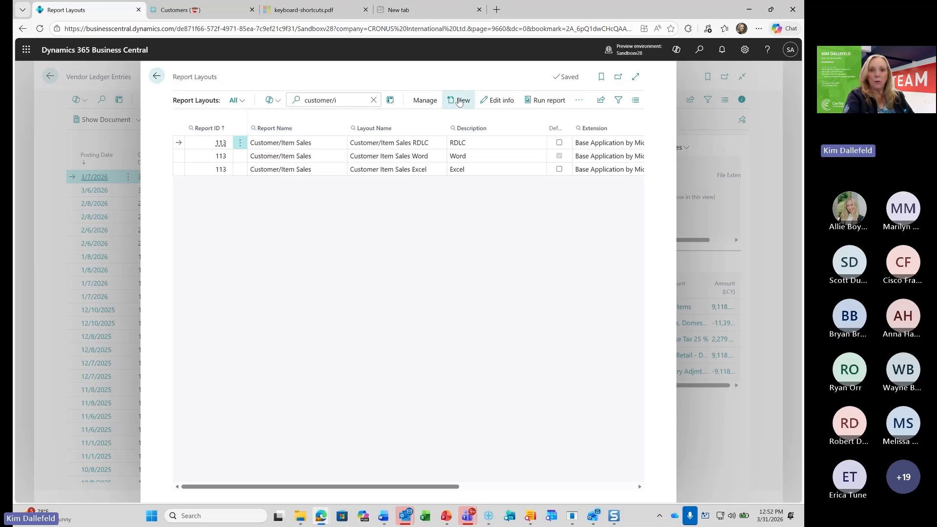
# Add a new Excel layout for report 113 Customer/Item Sales, enter a personalized layout name, and upload the saved workbook from File Explorer
pyautogui.hotkey('alt', 'n')
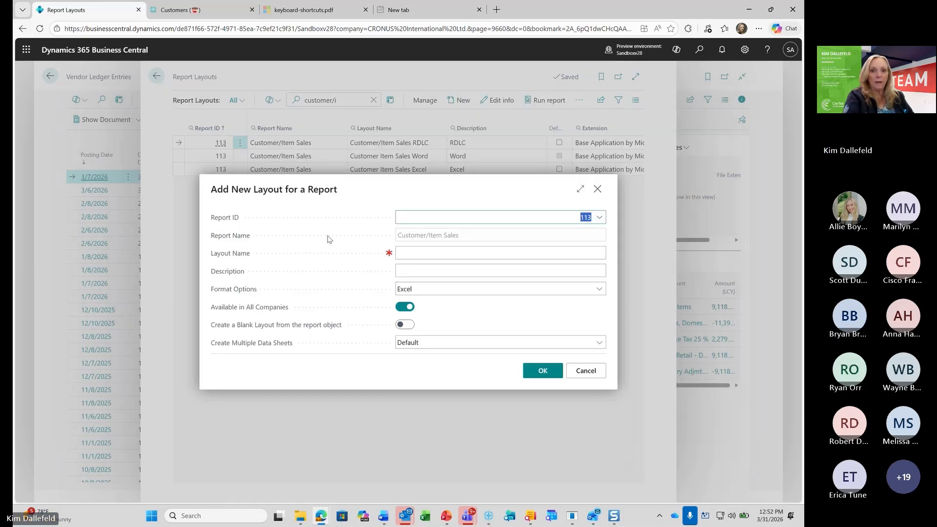
pyautogui.click(408, 254)
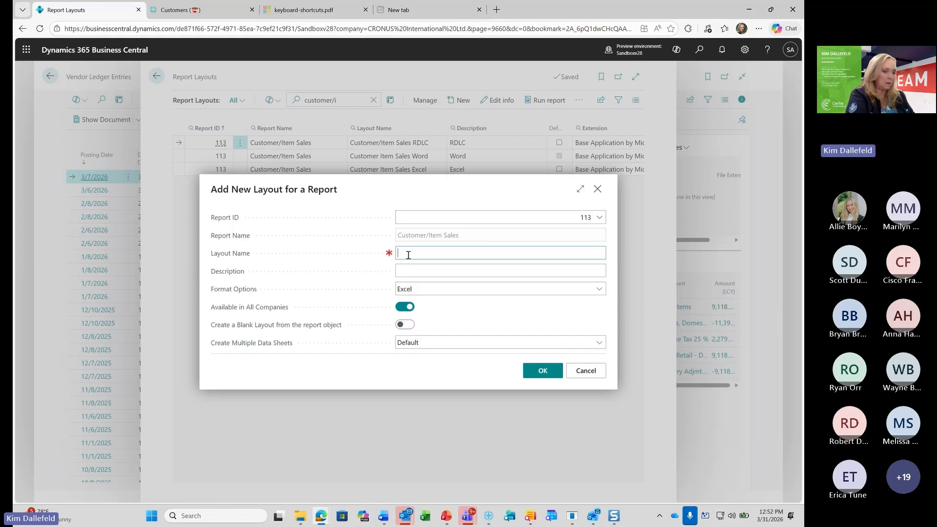
pyautogui.write('Kim')
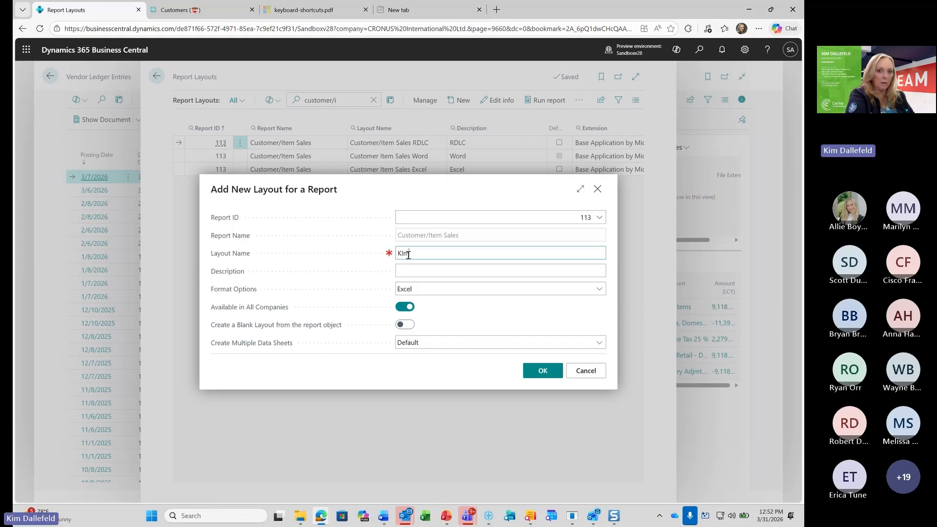
pyautogui.write("'s report")
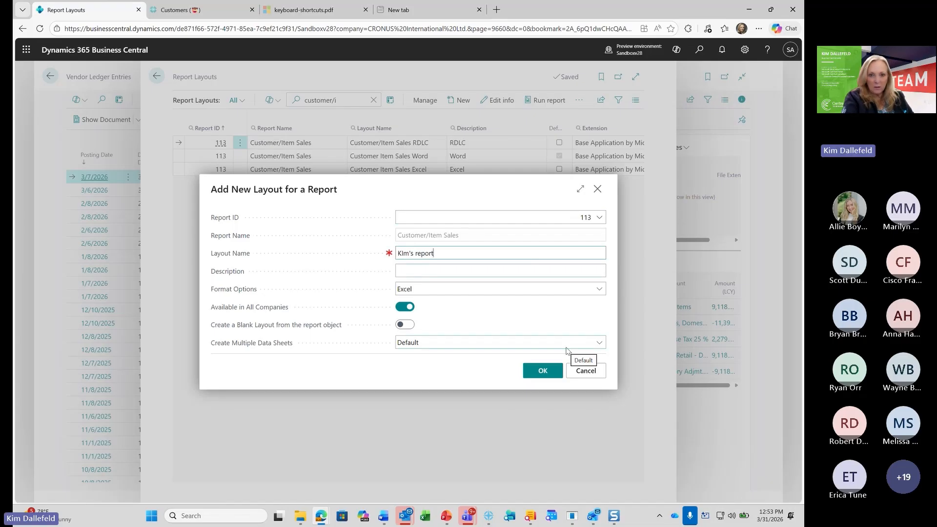
pyautogui.click(542, 371)
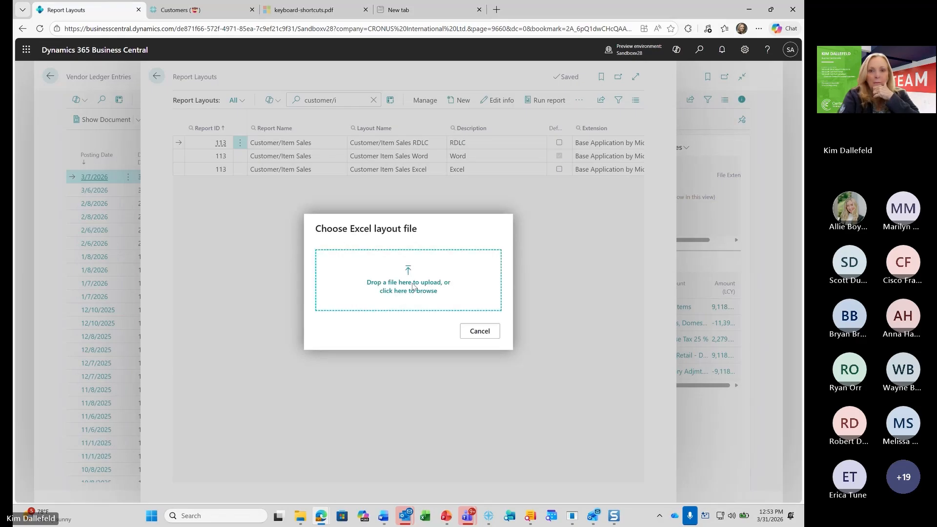
pyautogui.click(300, 516)
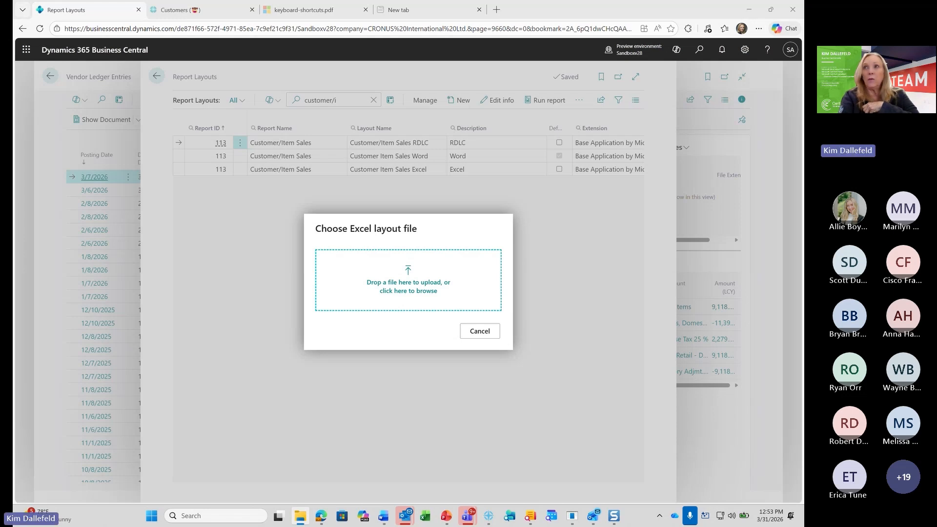
pyautogui.moveTo(423, 218); pyautogui.dragTo(409, 288)
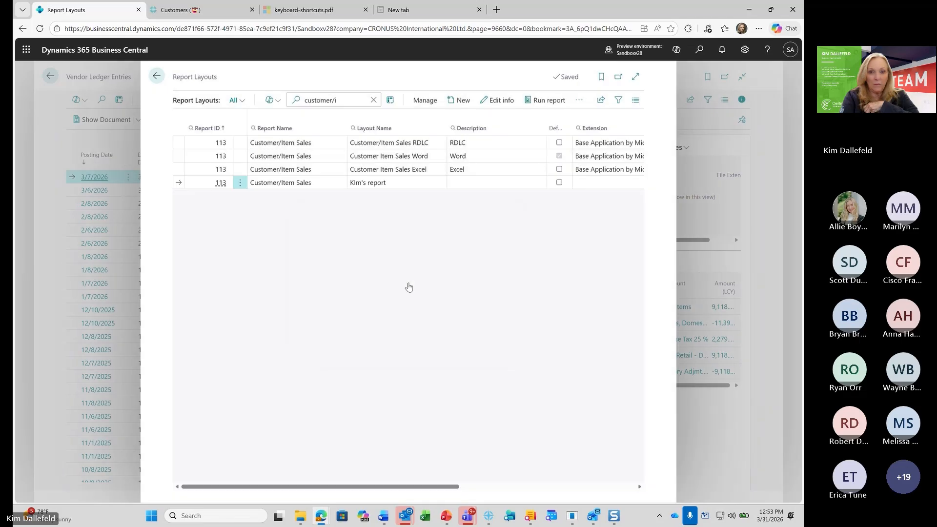
# Run the Customer/Item Sales report from the RDLC layout row and select the newly added custom layout as its Report Layout
pyautogui.click(488, 146)
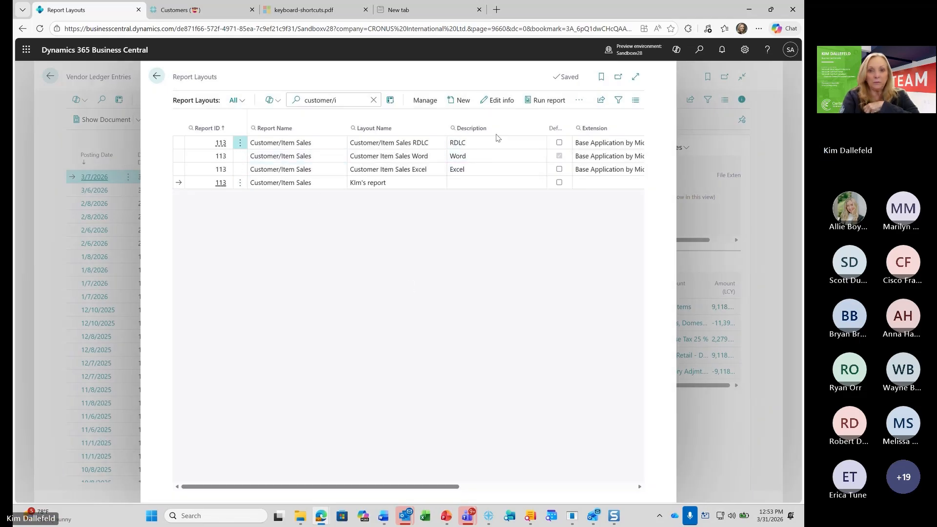
pyautogui.click(550, 101)
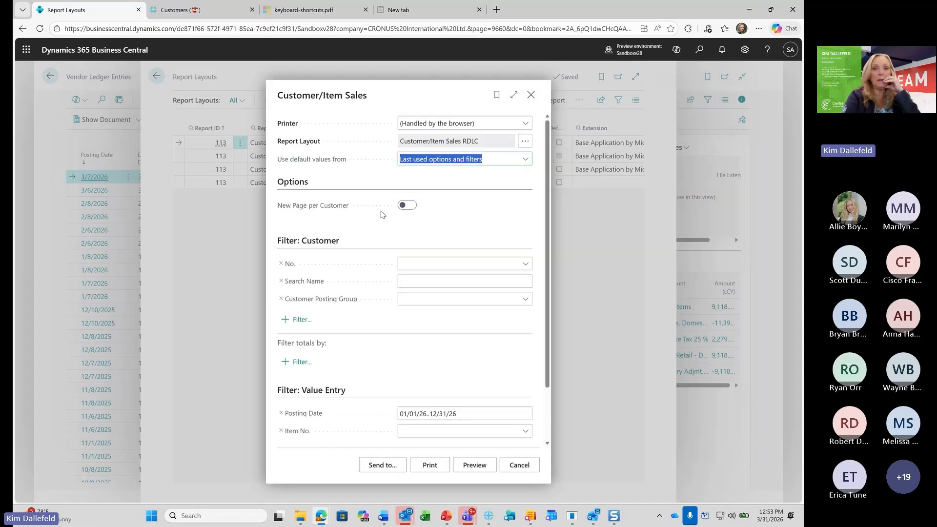
pyautogui.click(521, 142)
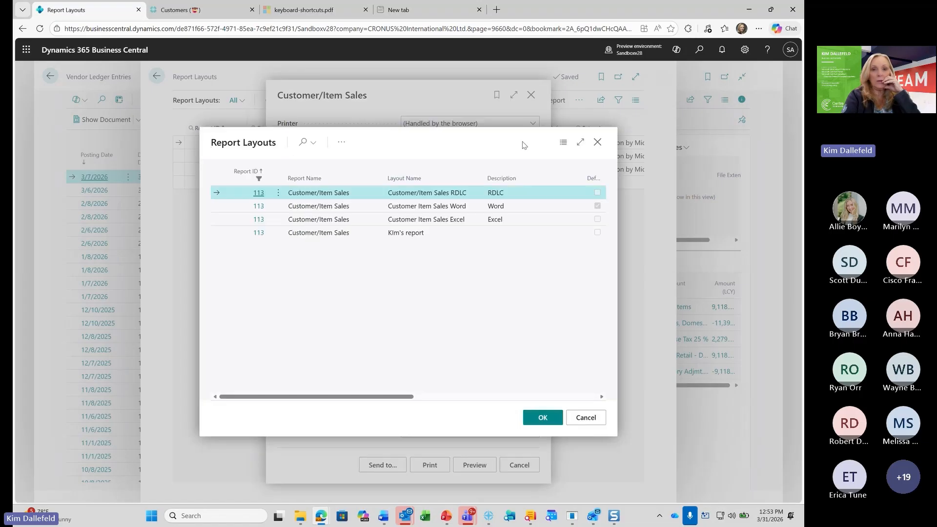
pyautogui.click(318, 237)
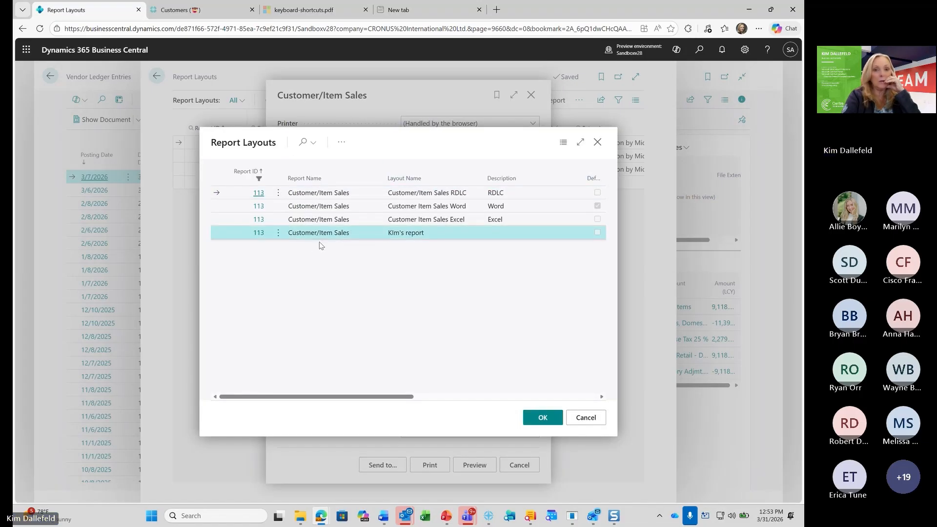
pyautogui.click(548, 421)
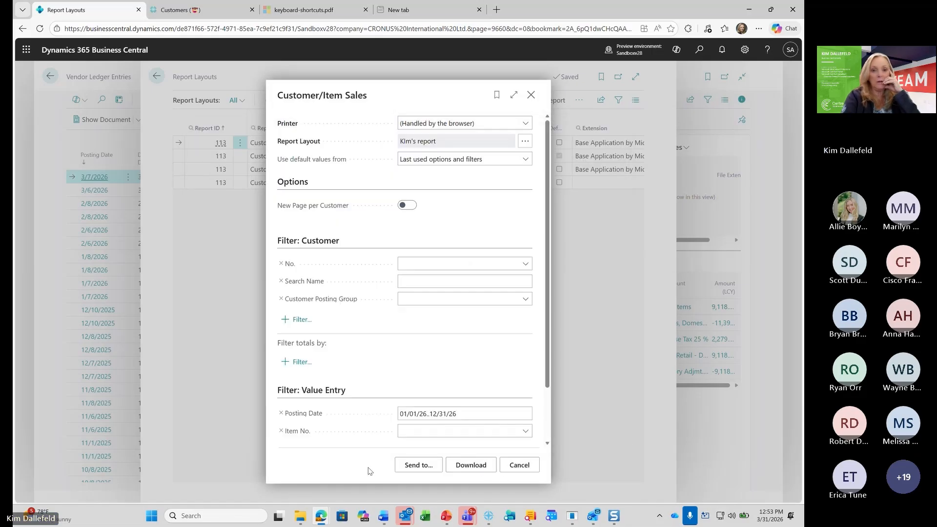
# Download the Customer/Item Sales report, open Customer_Item Sales (1).xlsx in Excel and show the PivotTable on Sheet1
pyautogui.click(476, 465)
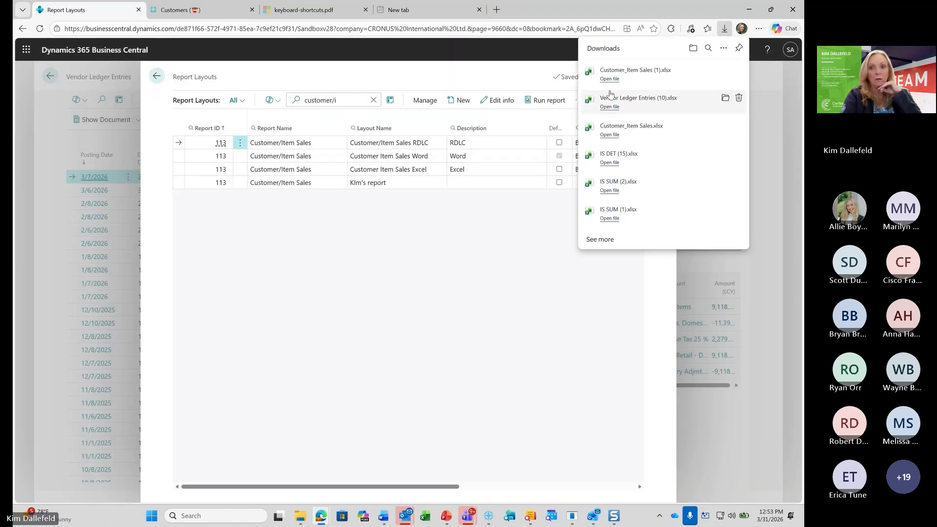
pyautogui.click(615, 73)
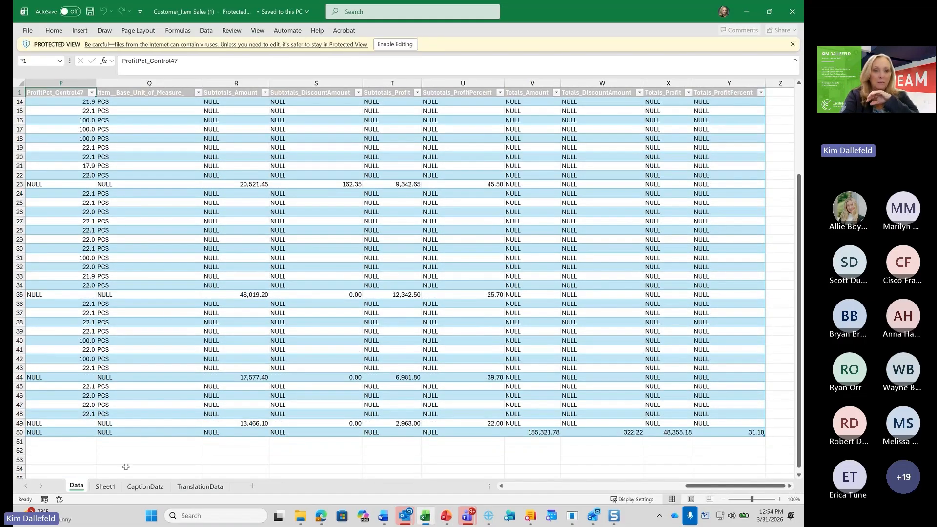
pyautogui.click(106, 486)
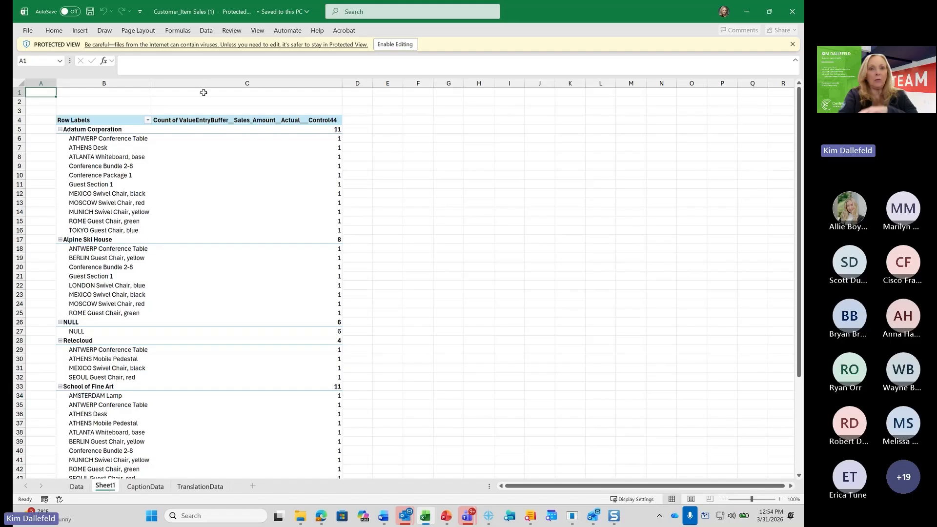